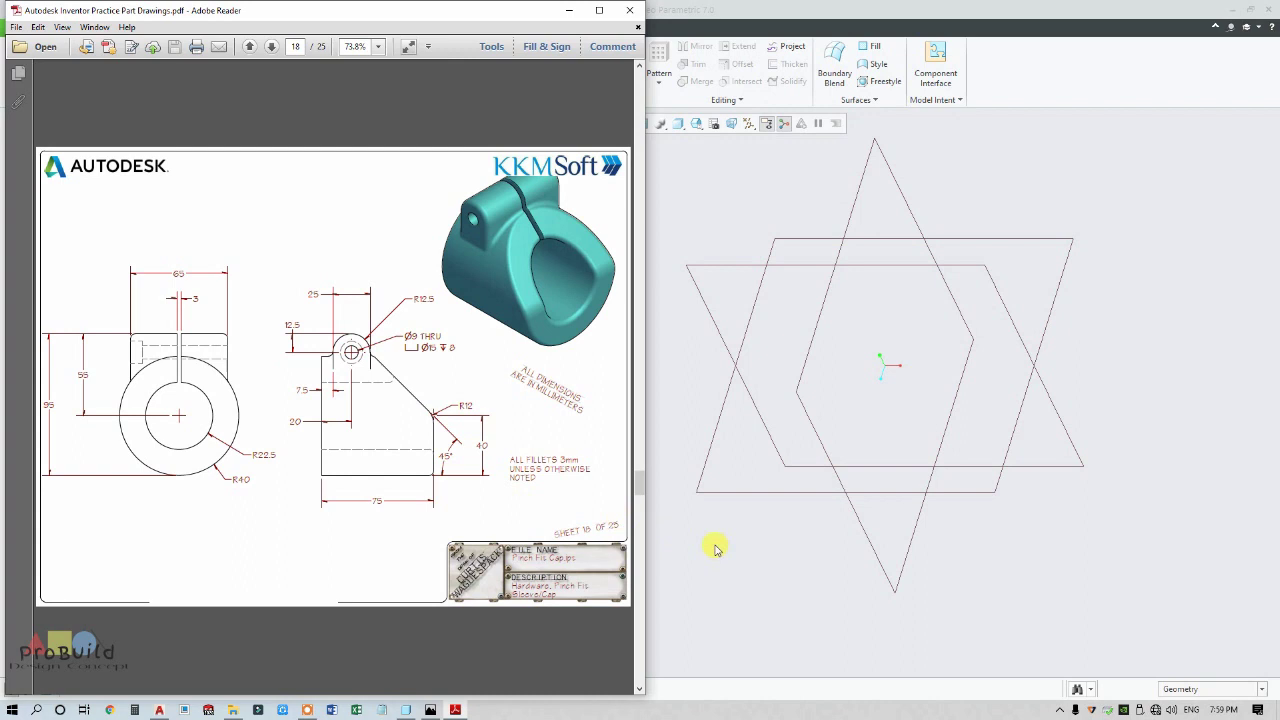
# Start an extrusion on the FRONT plane with the sketch facing the screen, checking the drawing PDF.
pyautogui.click(745, 550)
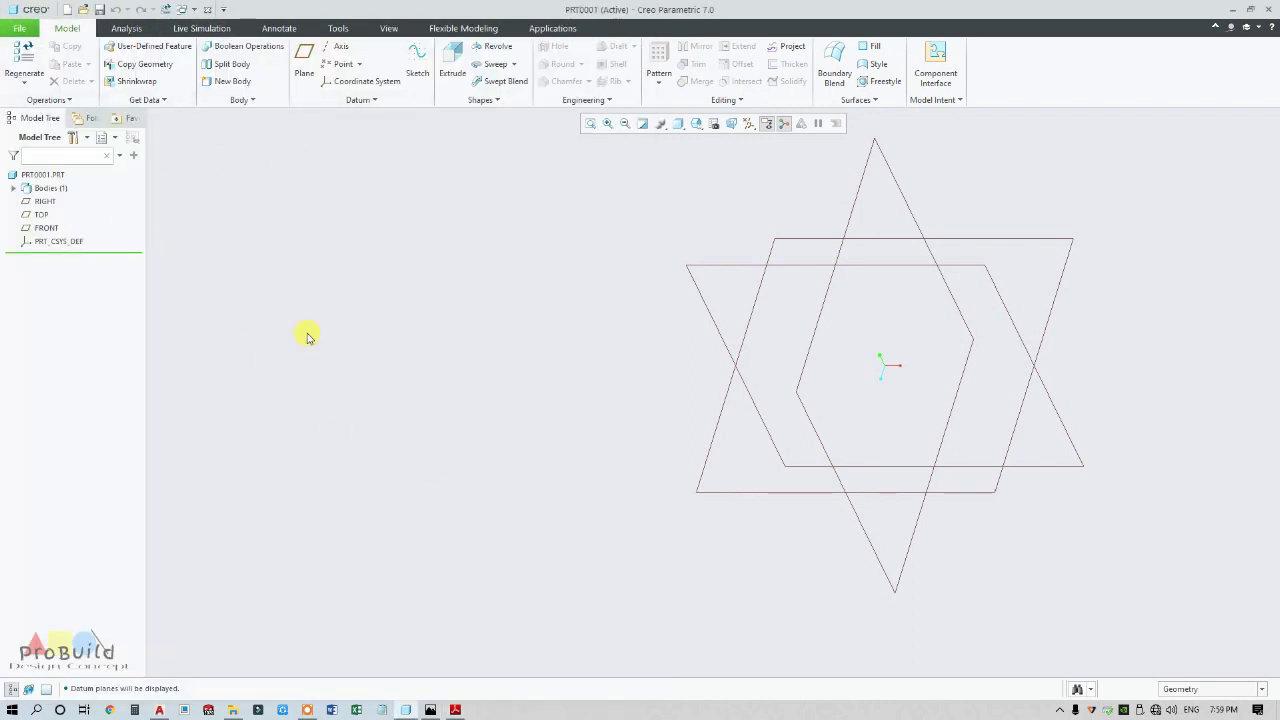
pyautogui.click(46, 228)
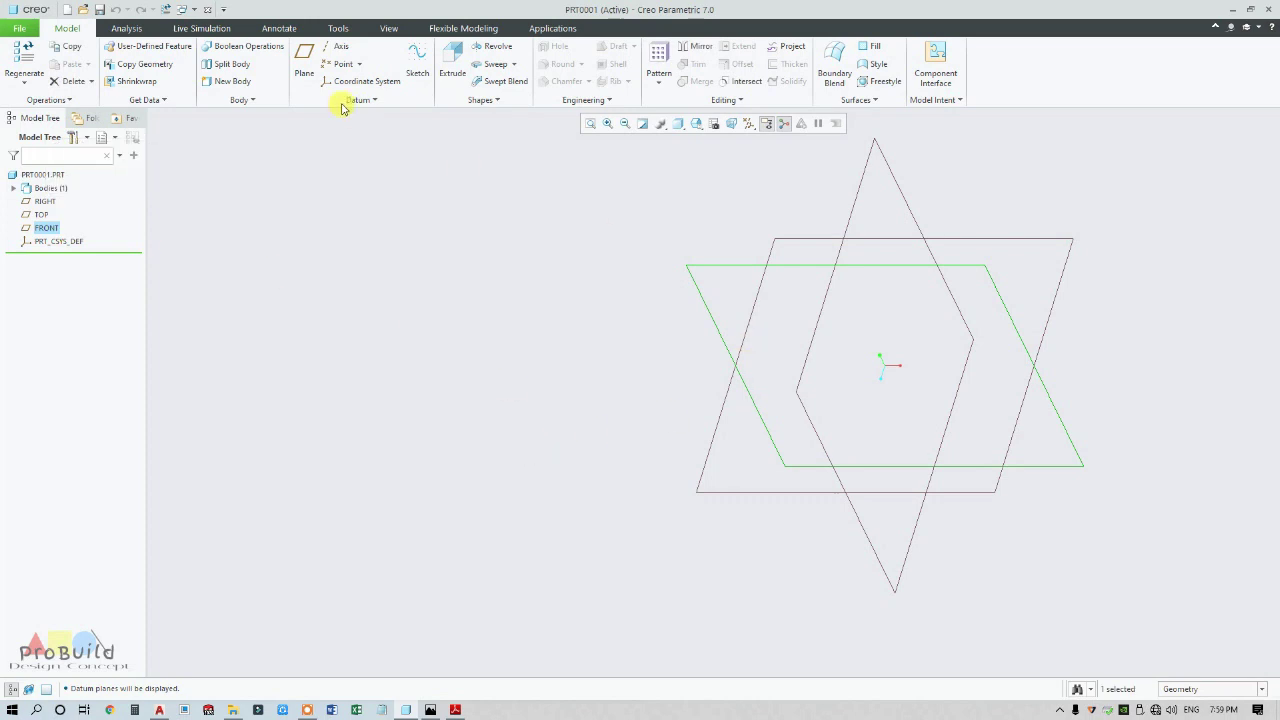
pyautogui.click(452, 62)
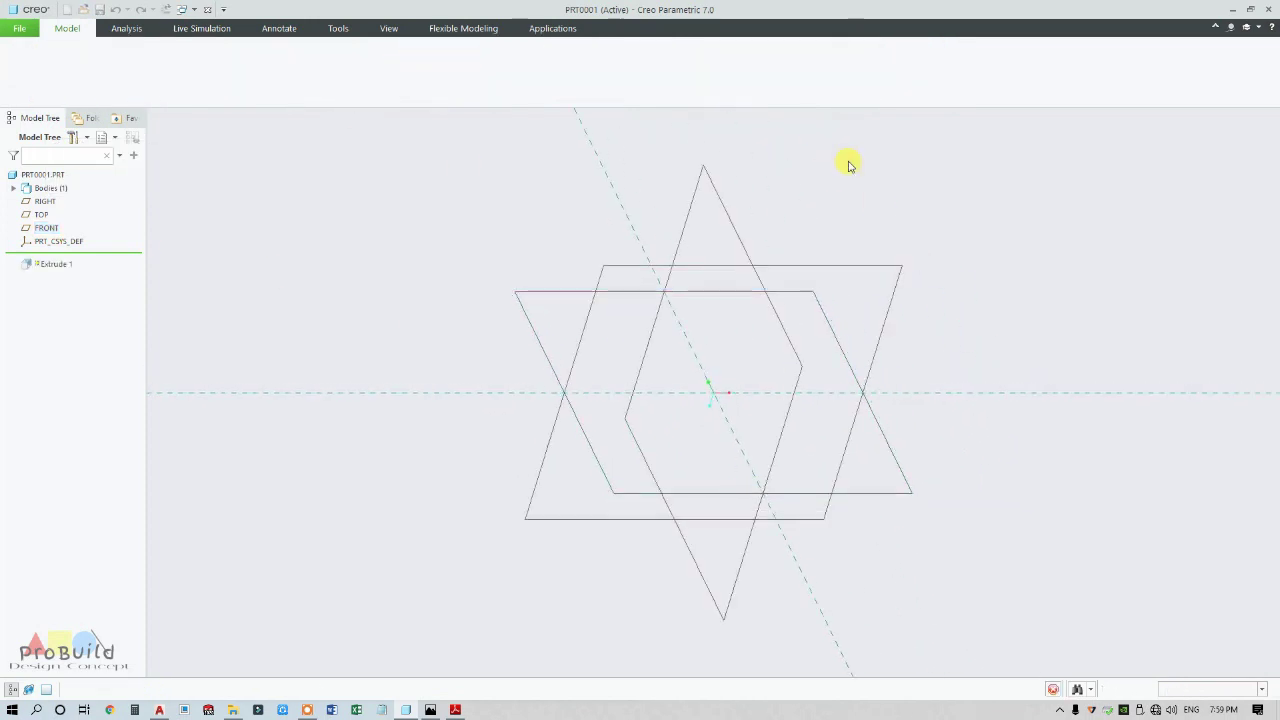
pyautogui.click(756, 124)
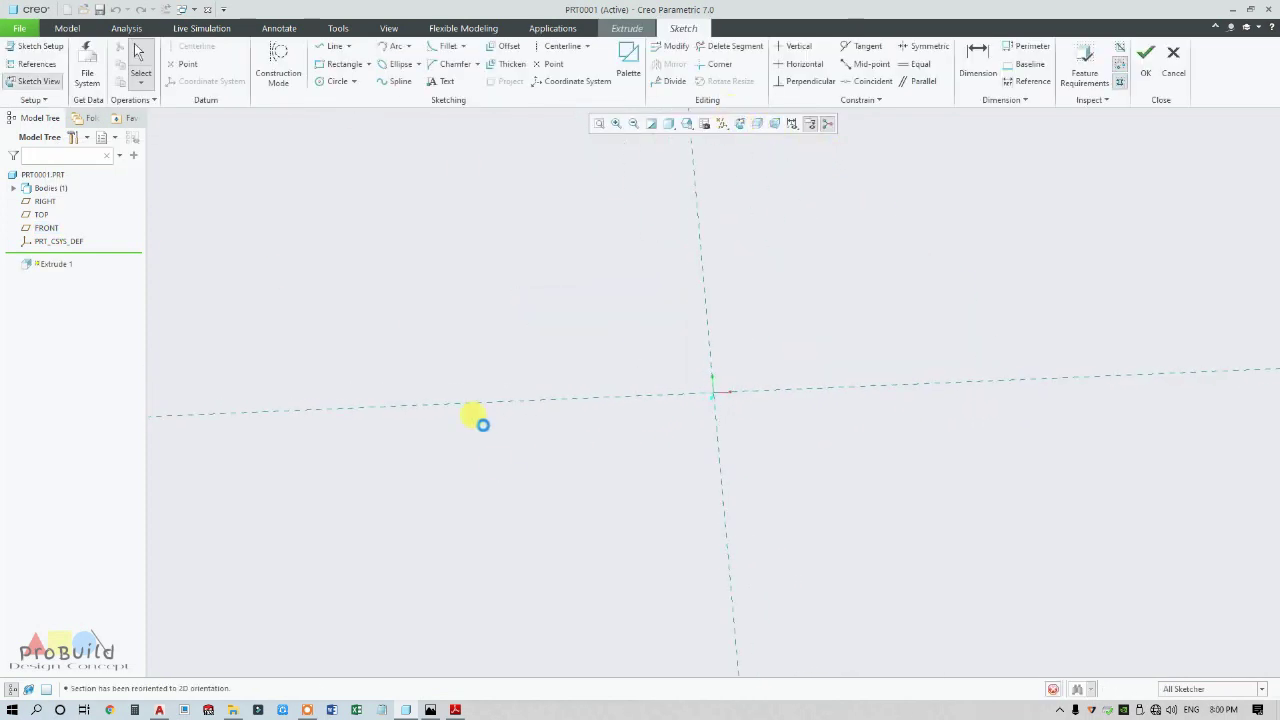
pyautogui.click(455, 710)
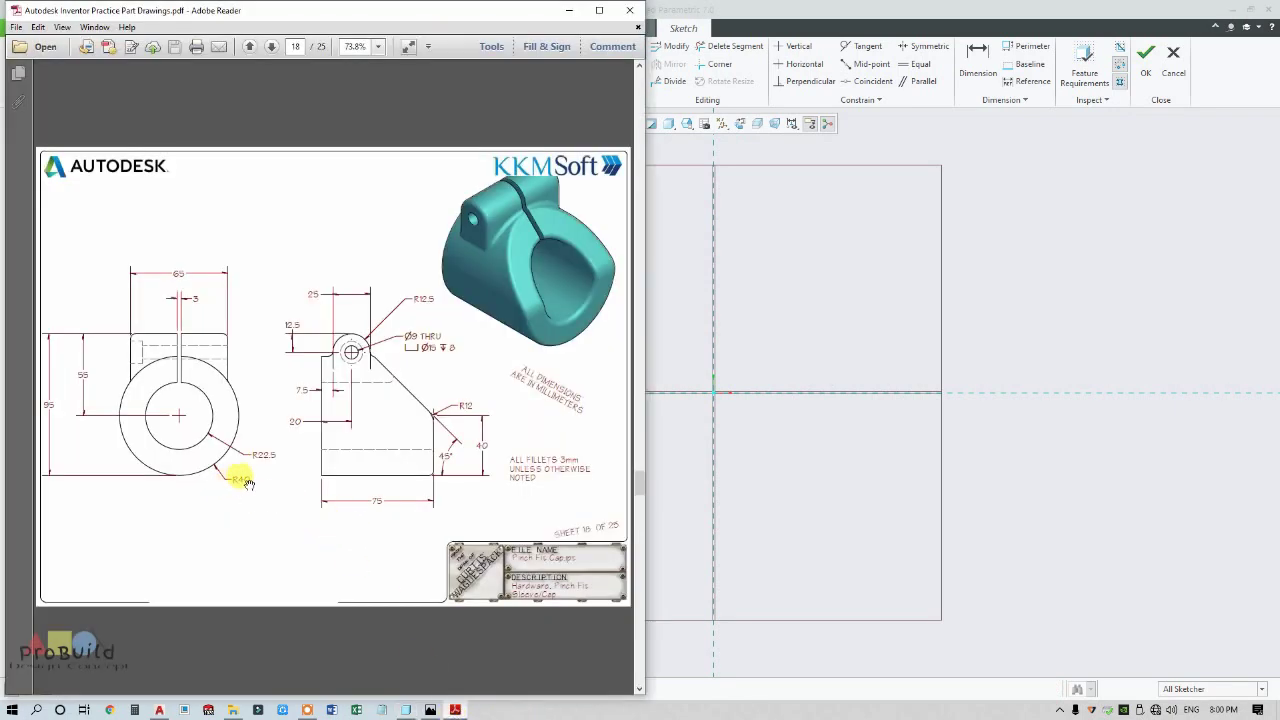
pyautogui.click(923, 354)
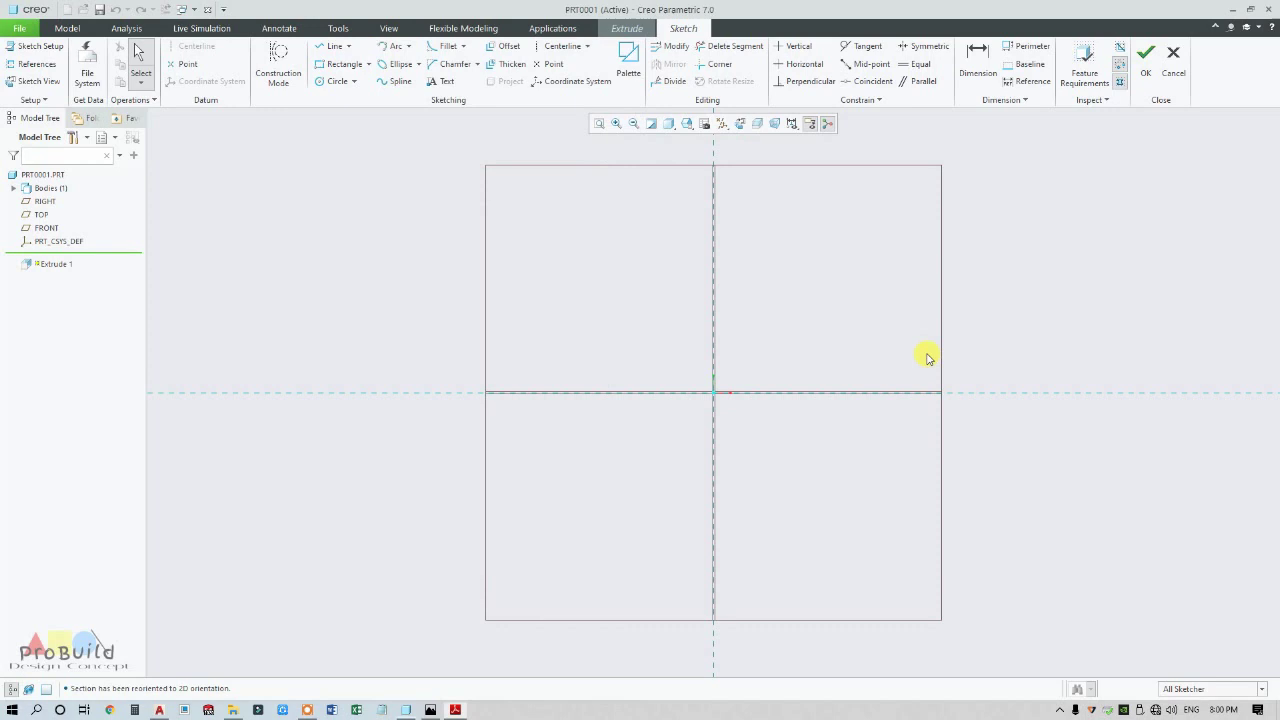
# Draw two concentric circles centred at the origin.
pyautogui.click(335, 81)
pyautogui.click(716, 402)
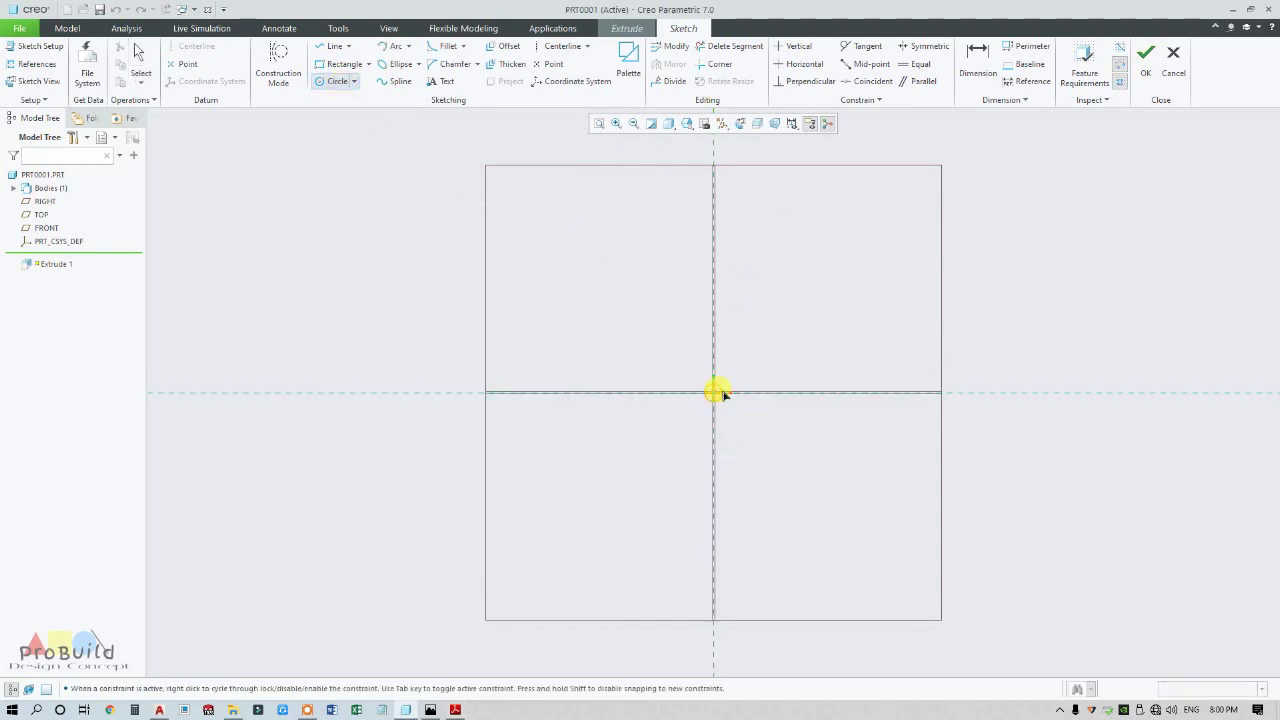
pyautogui.click(751, 380)
pyautogui.click(716, 398)
pyautogui.click(729, 380)
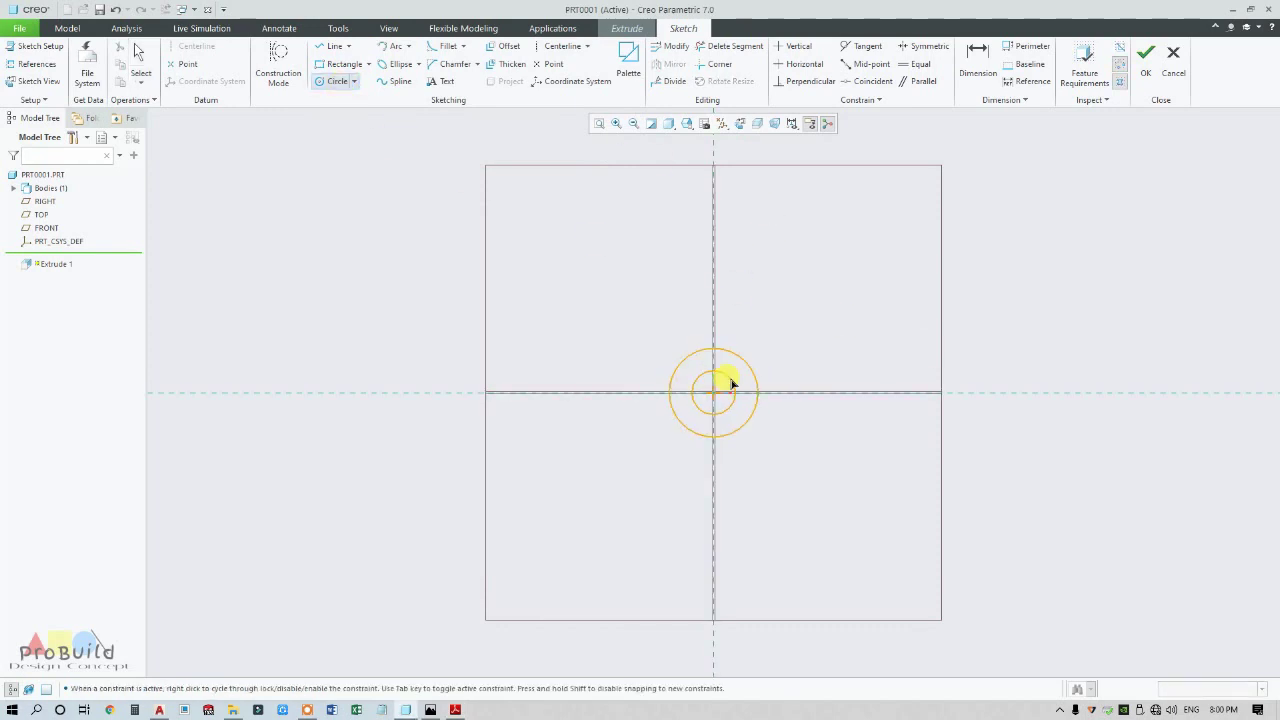
pyautogui.middleClick(820, 488)
pyautogui.scroll(3, 743, 372)
pyautogui.scroll(2, 743, 372)
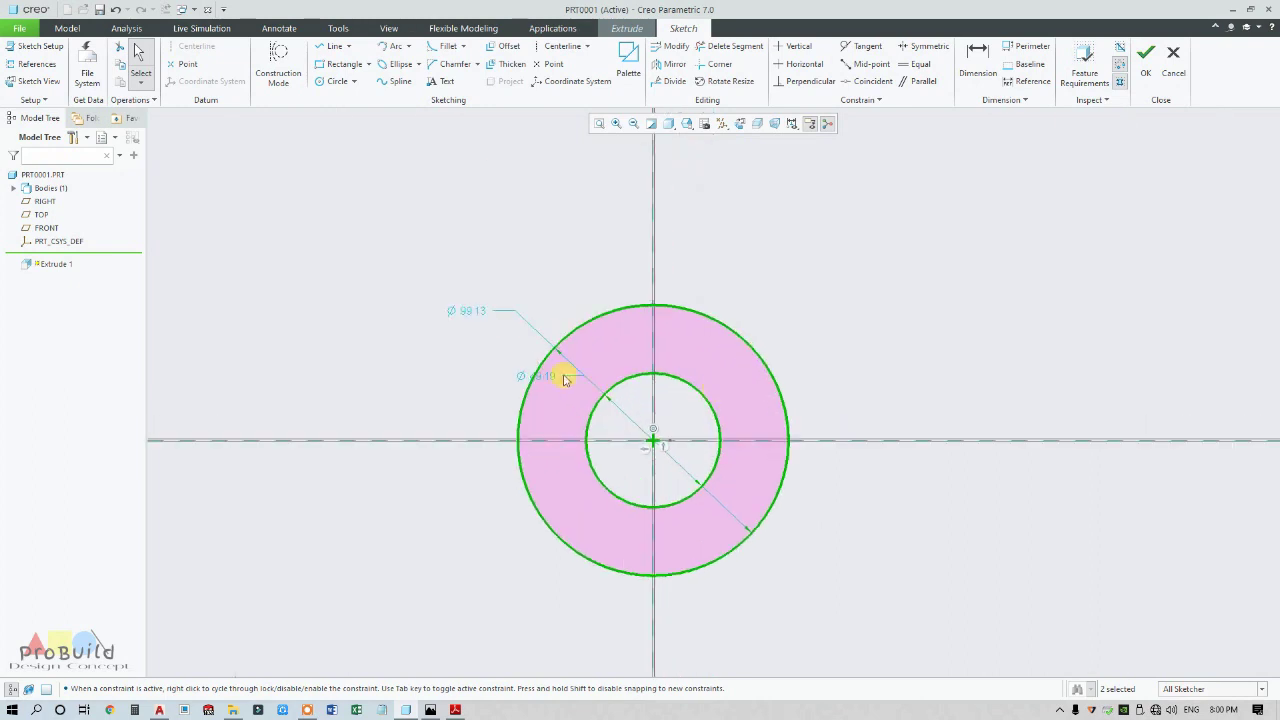
# Set the circle diameters to 80 and 45.
pyautogui.doubleClick(535, 375)
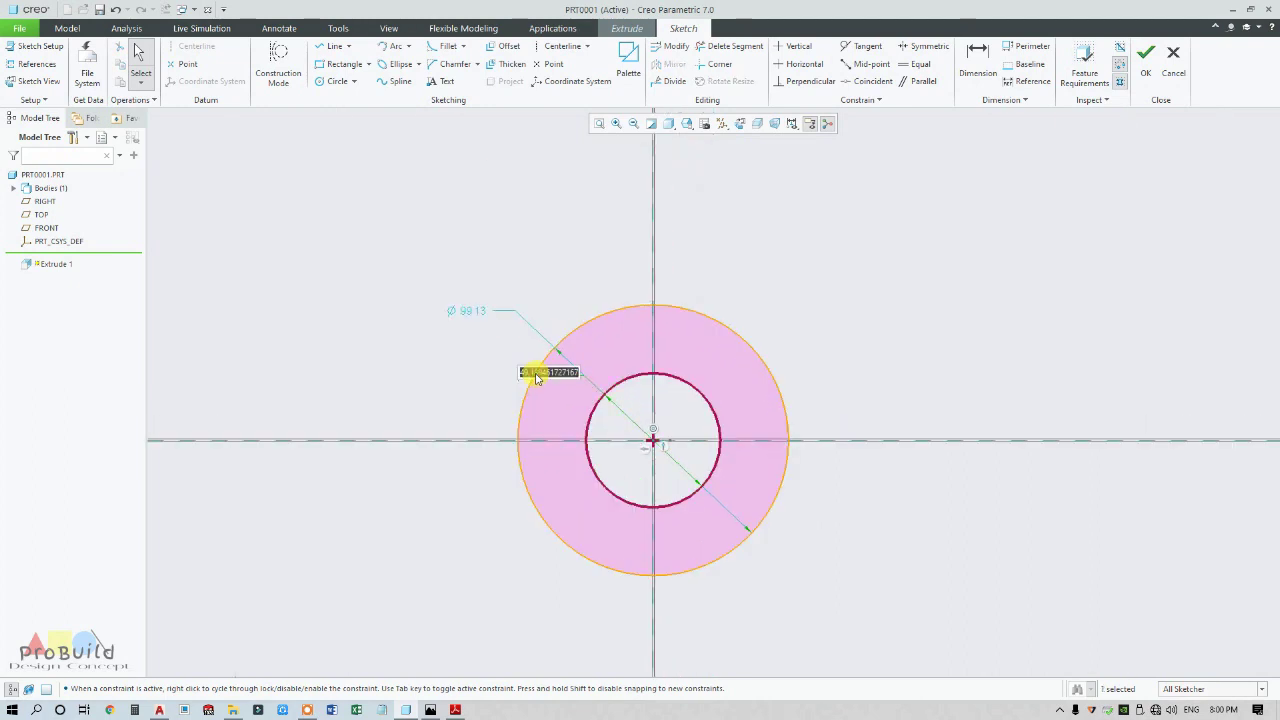
pyautogui.write('80')
pyautogui.press('Return')
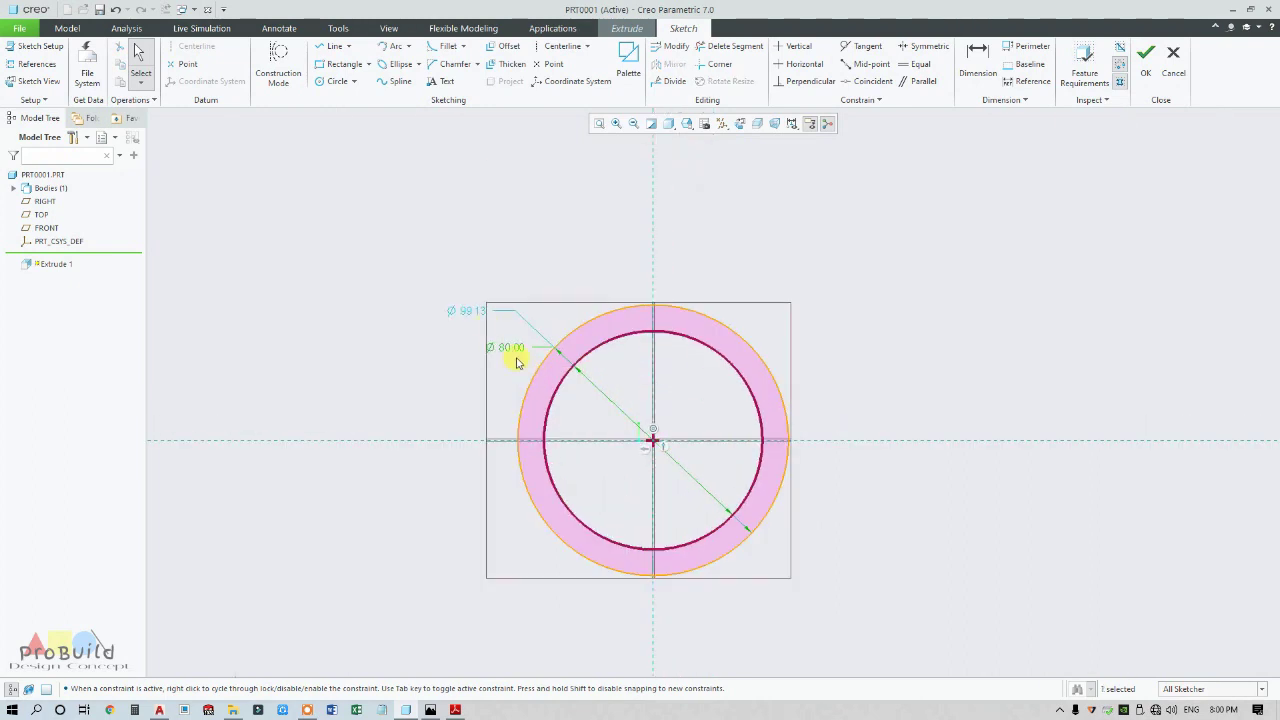
pyautogui.doubleClick(470, 311)
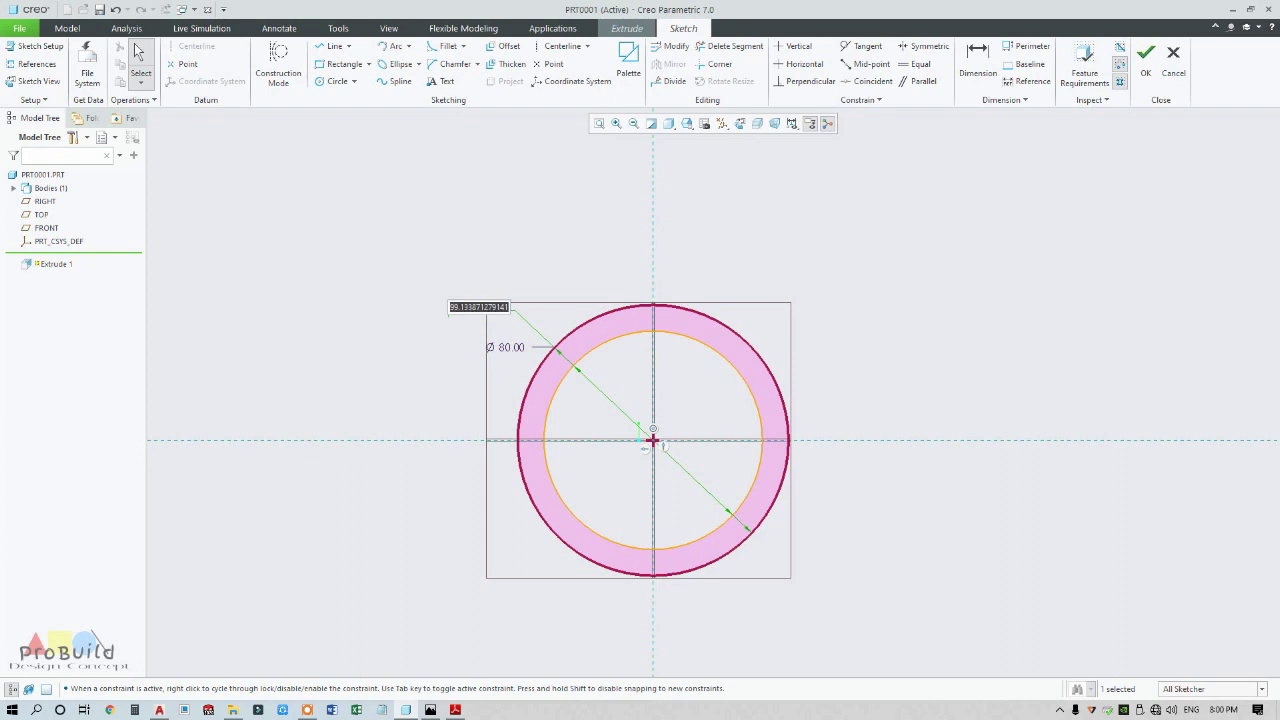
pyautogui.write('22.5')
pyautogui.press('Return')
# Extrude the ring sketch to a depth of 75 and finish the feature.
pyautogui.click(1145, 78)
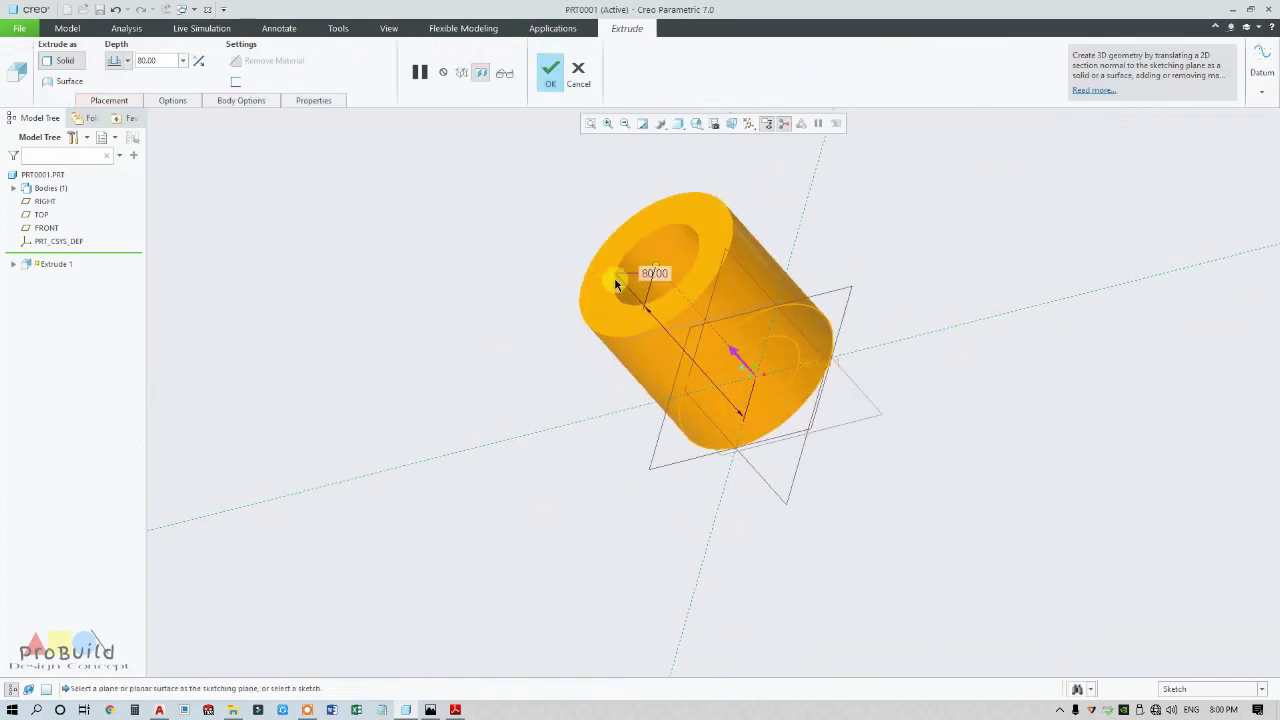
pyautogui.doubleClick(160, 60)
pyautogui.write('75')
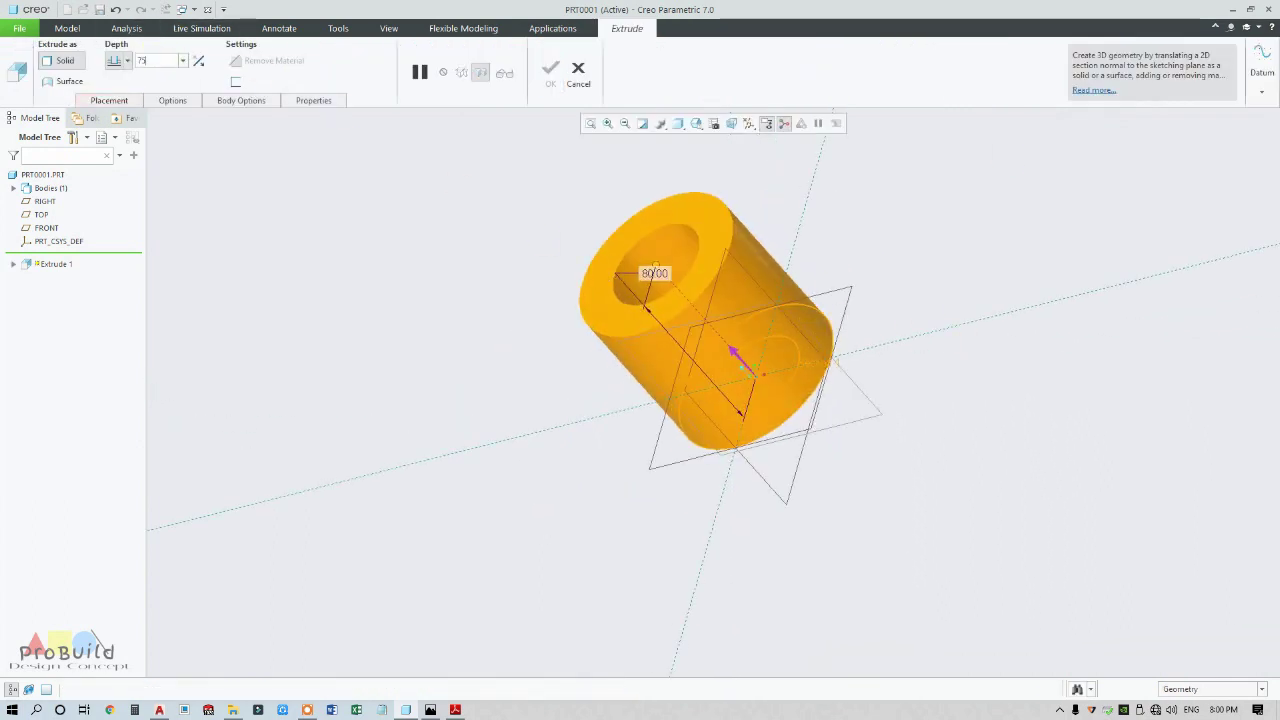
pyautogui.press('Return')
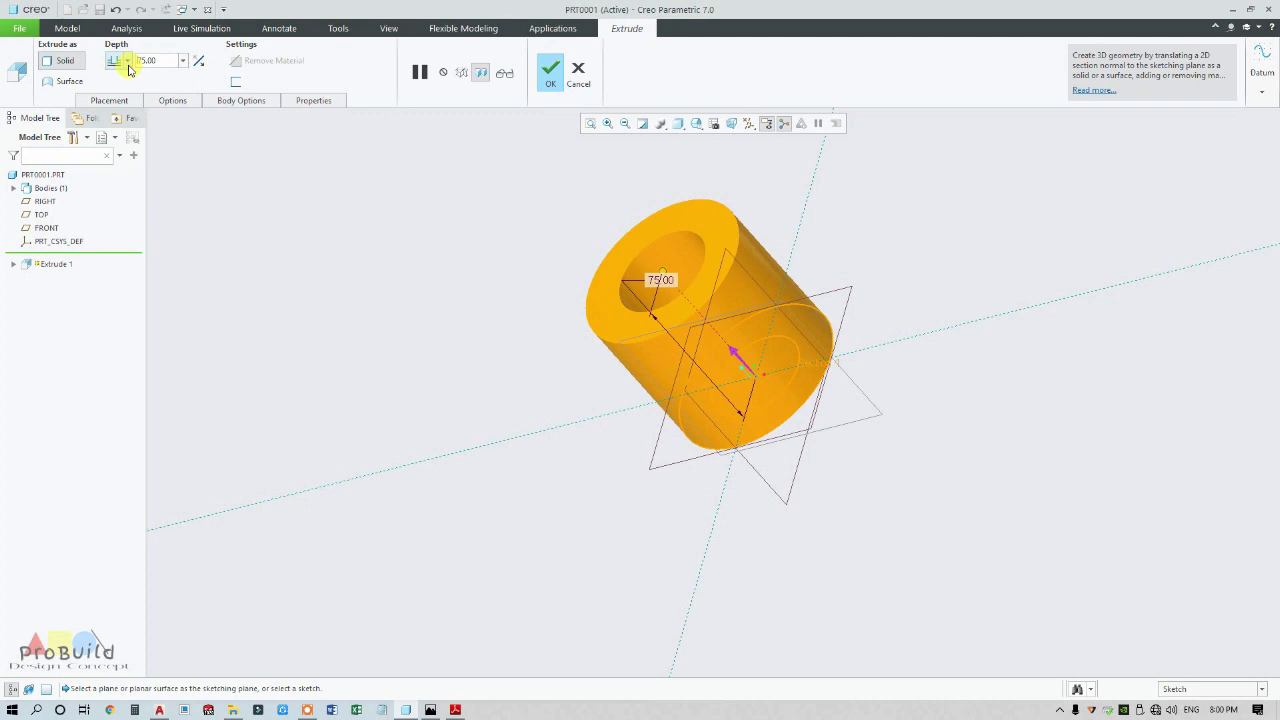
pyautogui.click(127, 62)
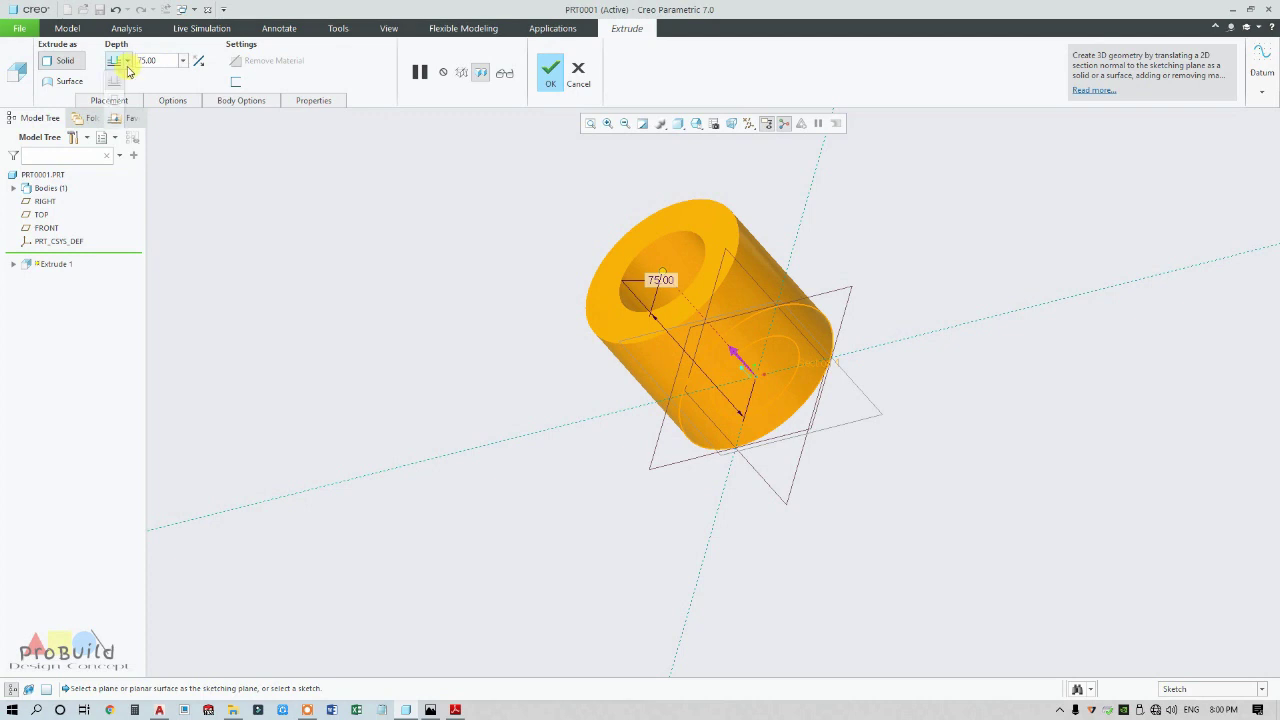
pyautogui.click(548, 80)
pyautogui.click(549, 75)
# Orbit to a side view, switch to Shading With Edges, and bring up the drawing PDF.
pyautogui.scroll(-3, 557, 311)
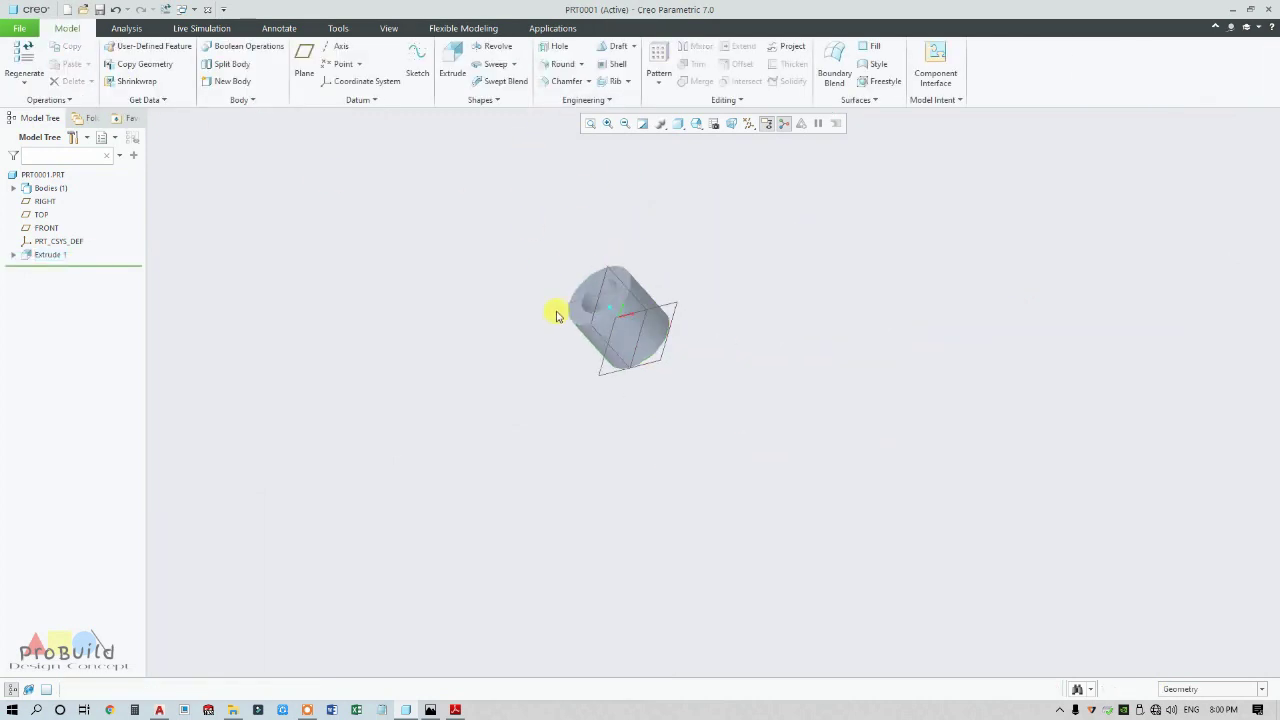
pyautogui.scroll(3, 620, 286)
pyautogui.moveTo(620, 286); pyautogui.dragTo(737, 206, button='middle')
pyautogui.click(685, 125)
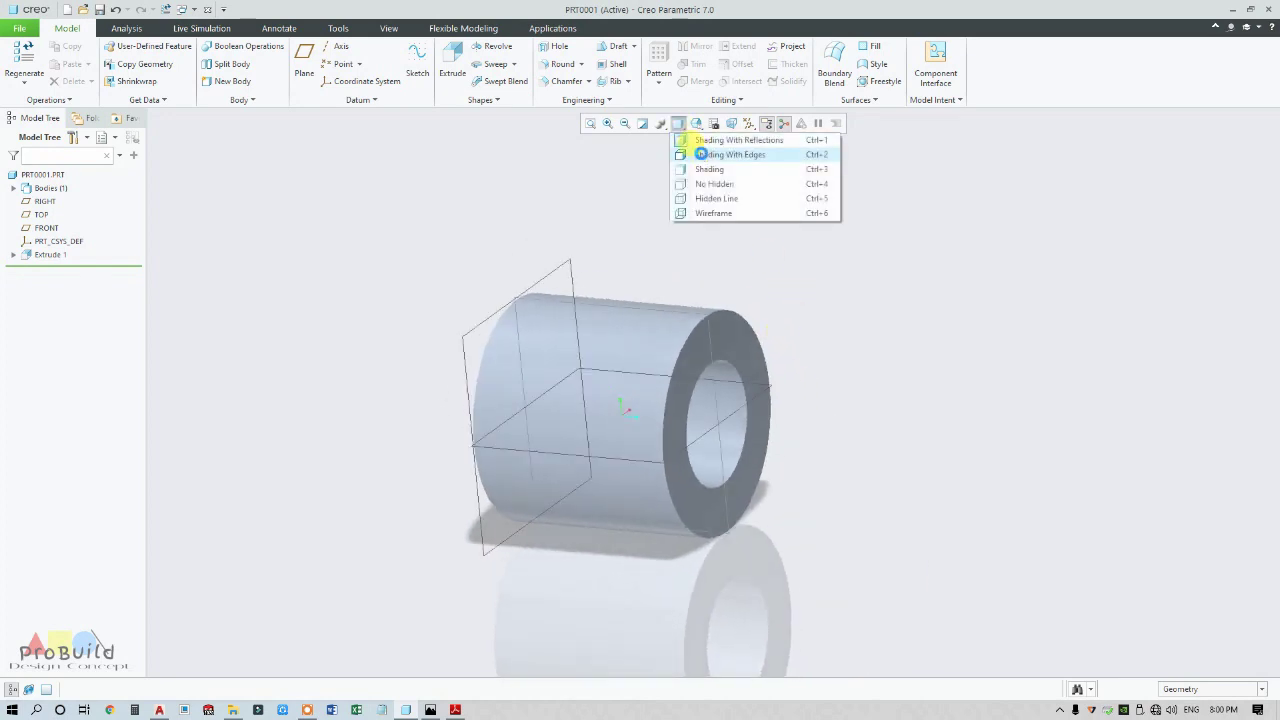
pyautogui.click(700, 155)
pyautogui.click(456, 710)
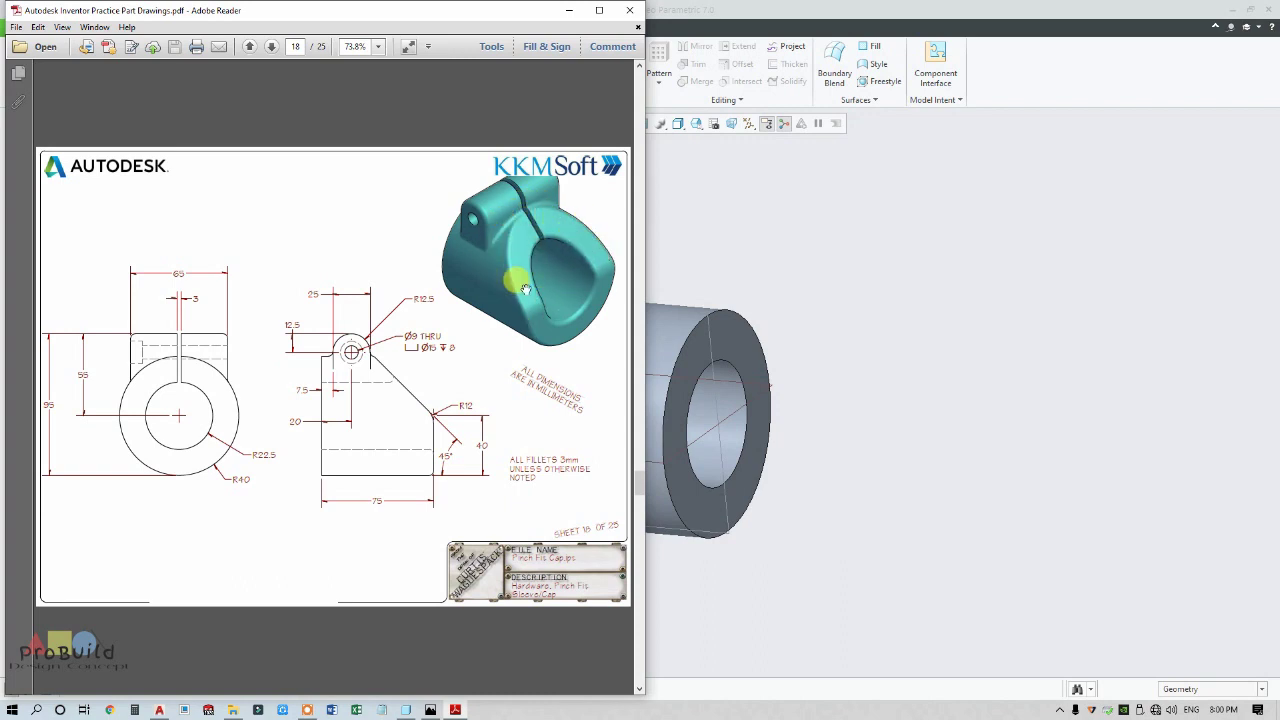
# Start a second extrusion on the RIGHT datum plane with the sketch facing the screen.
pyautogui.click(880, 328)
pyautogui.click(695, 312)
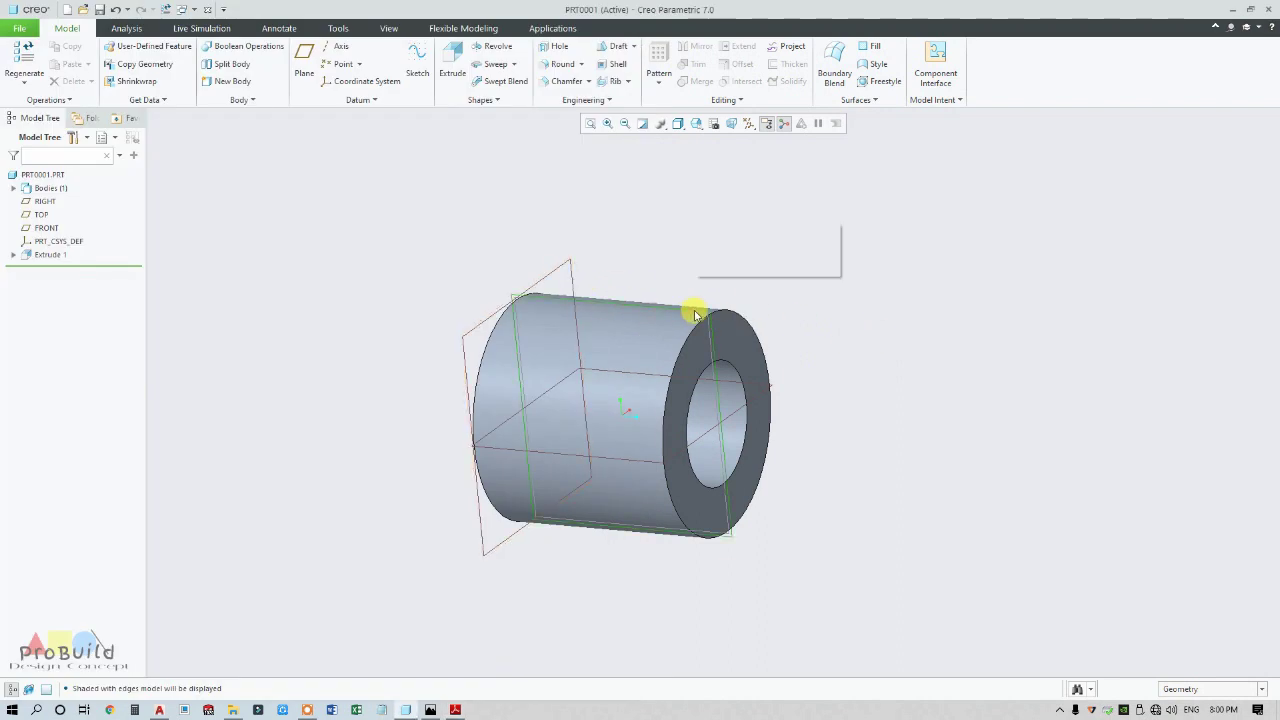
pyautogui.click(452, 68)
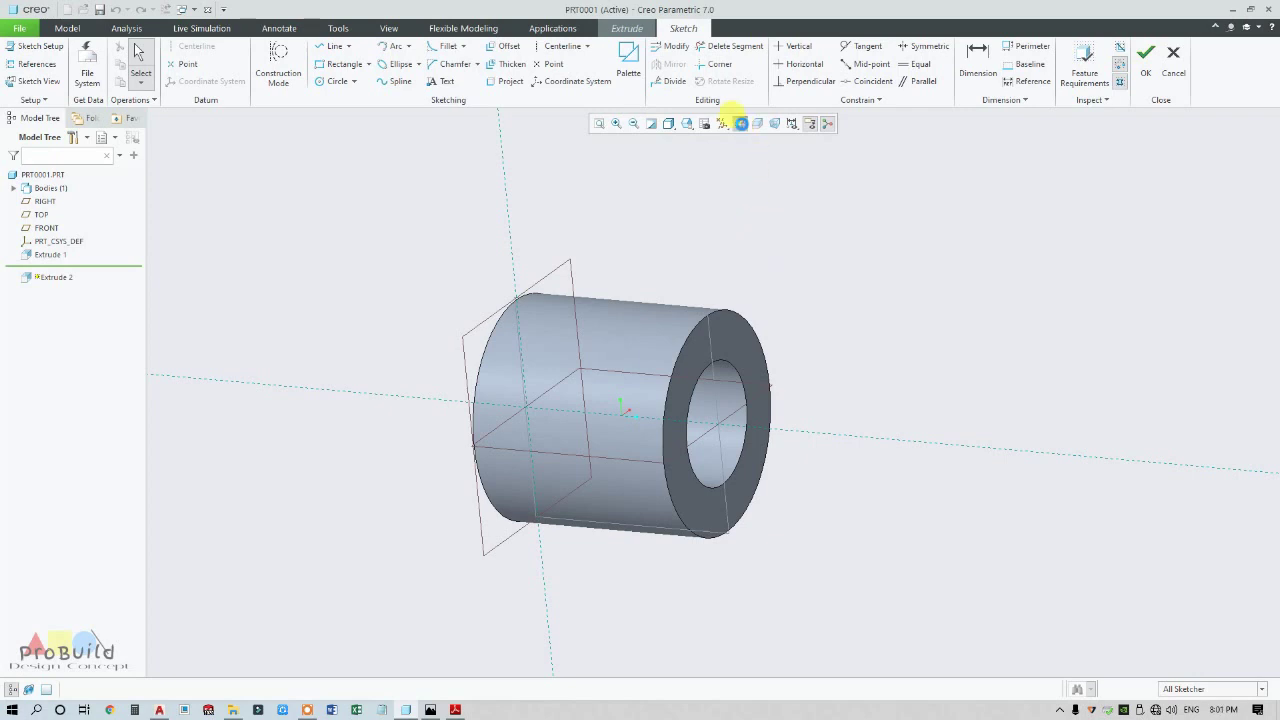
pyautogui.click(740, 123)
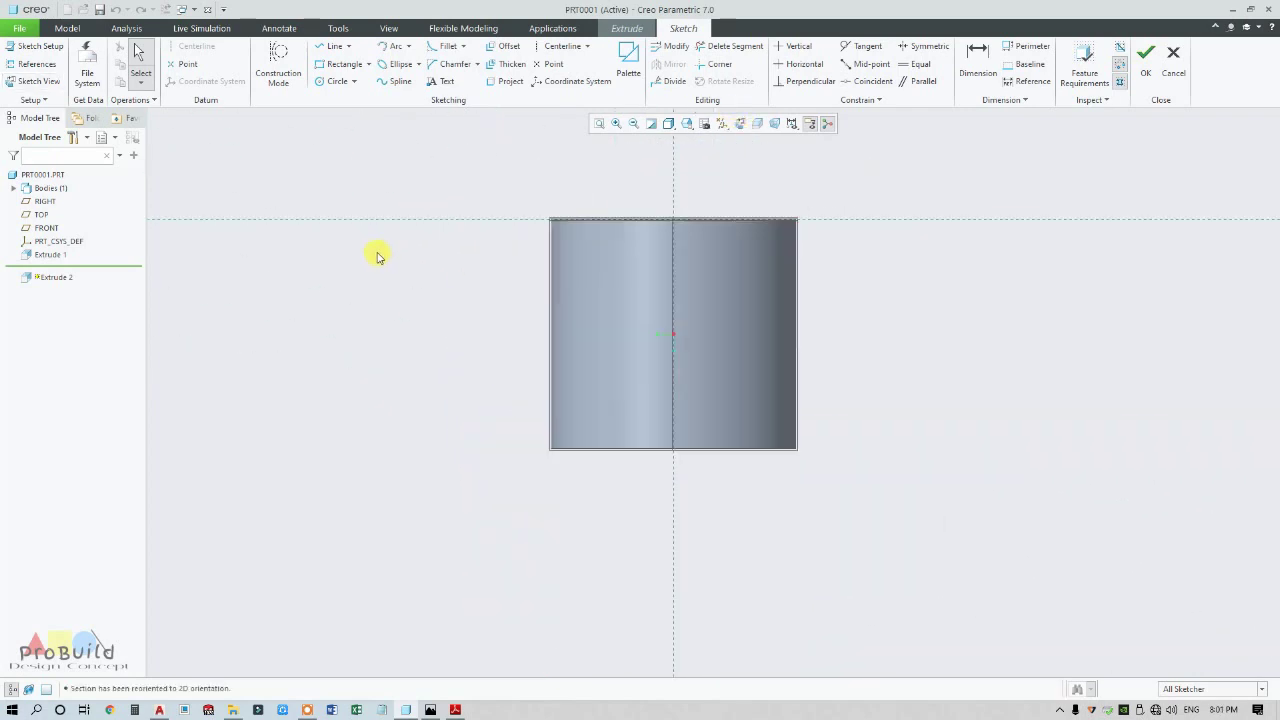
# Reorient the sketch by setting a horizontal reference line.
pyautogui.rightClick(378, 243)
pyautogui.moveTo(503, 309)
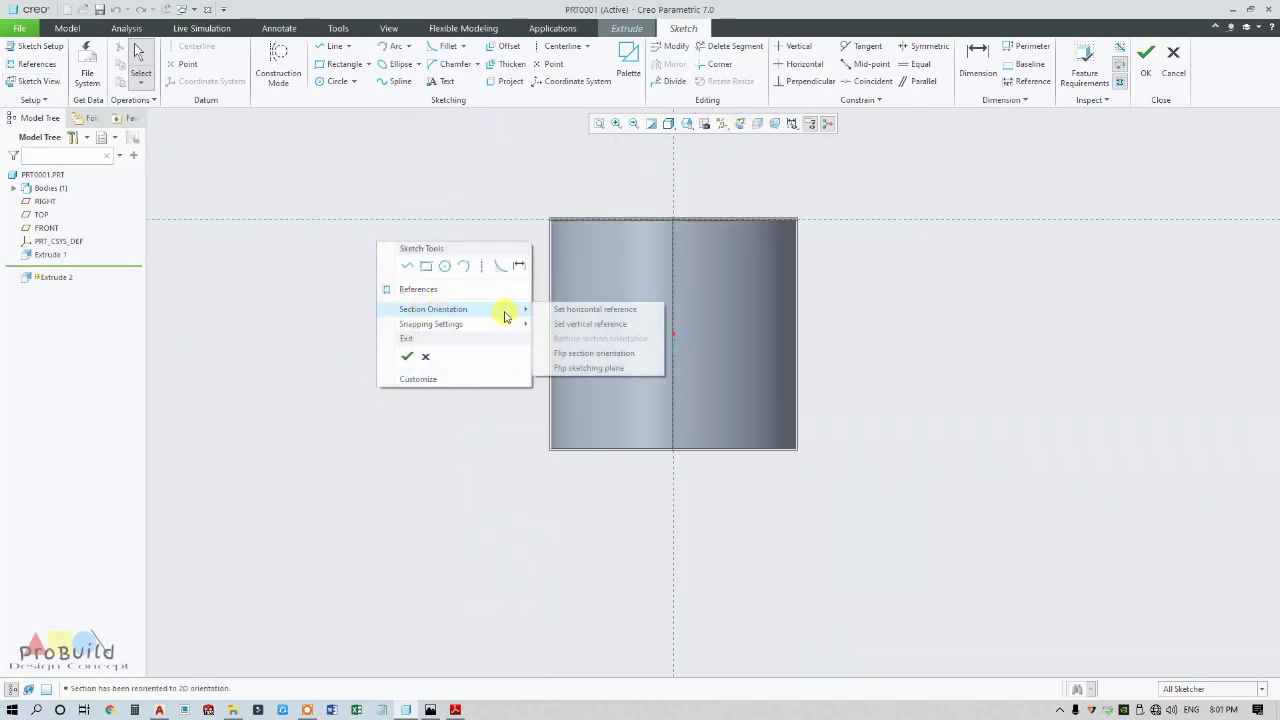
pyautogui.click(604, 310)
pyautogui.click(670, 498)
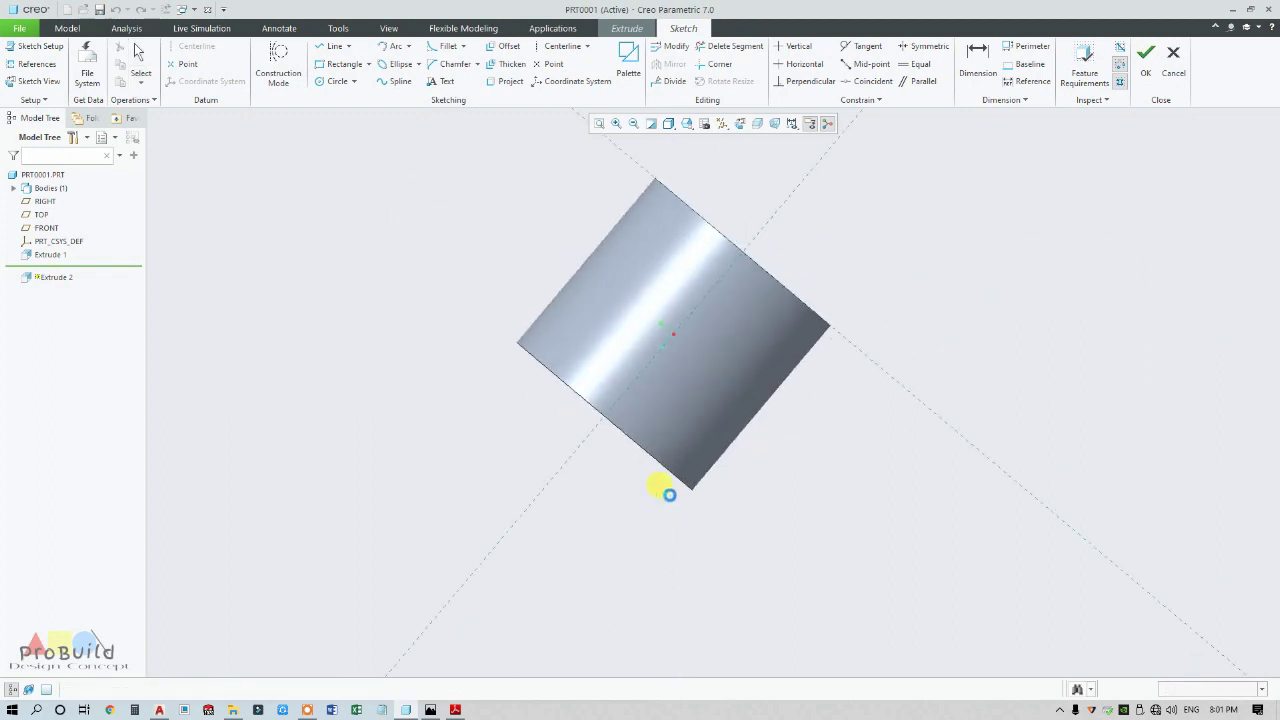
pyautogui.scroll(-4, 657, 391)
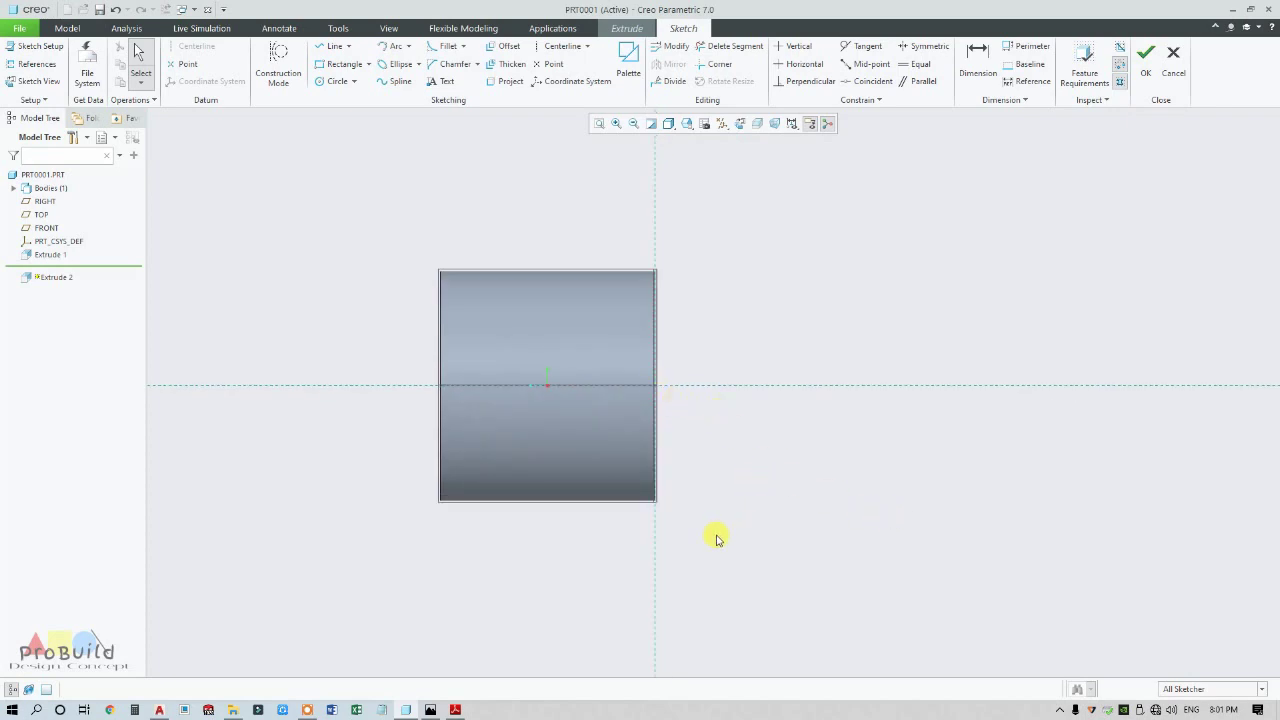
# Switch the display style to Hidden Line.
pyautogui.click(668, 123)
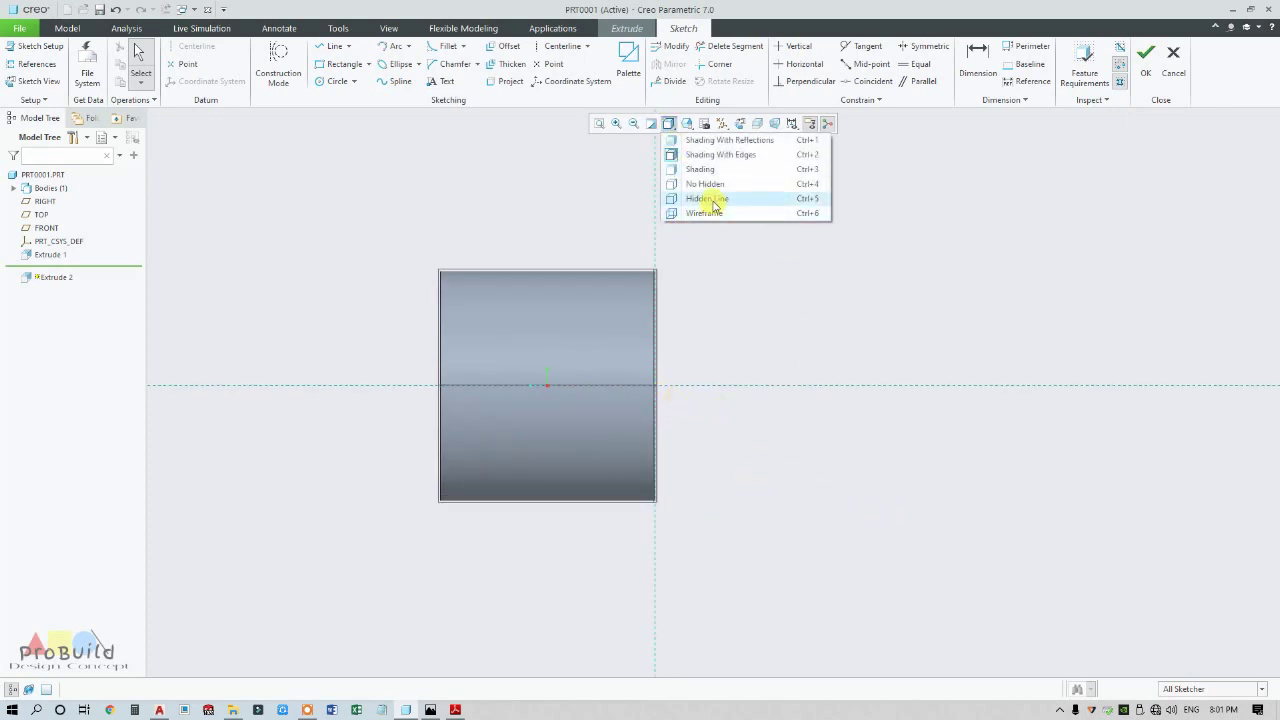
pyautogui.click(715, 206)
pyautogui.scroll(2, 654, 337)
pyautogui.scroll(-3, 614, 364)
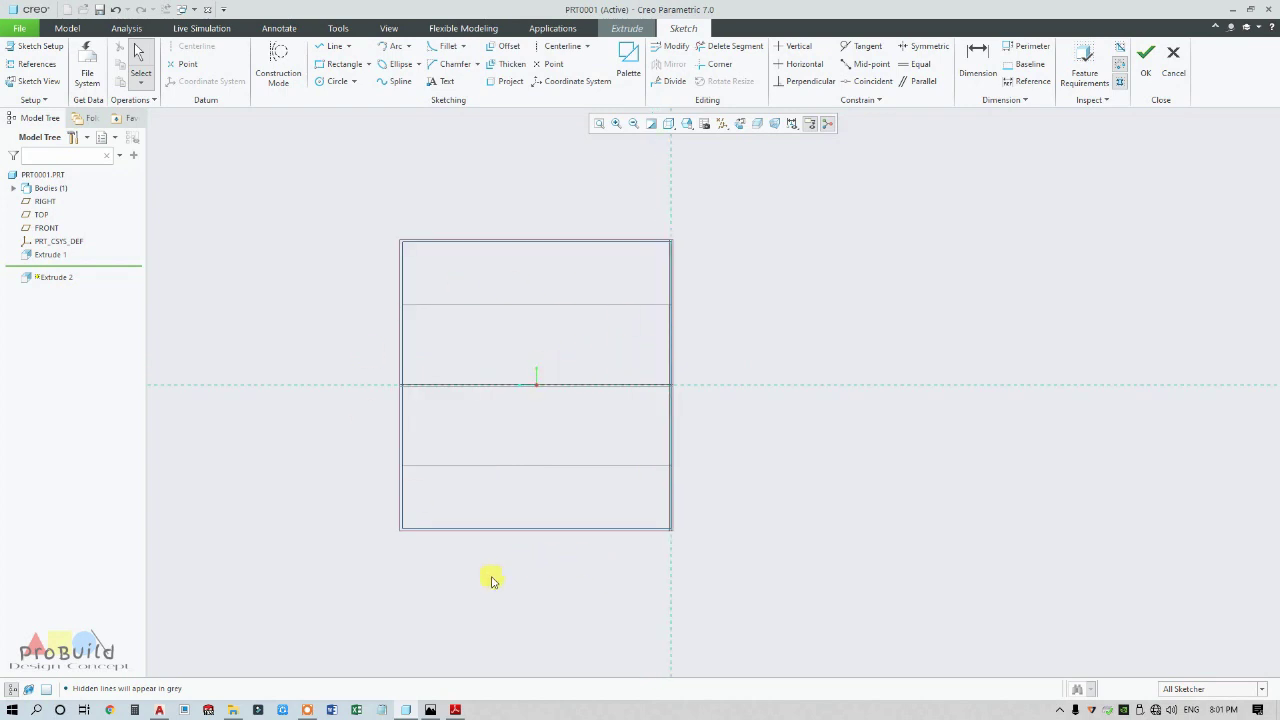
# Check the reference drawing in Adobe Reader and return to the sketch.
pyautogui.click(455, 710)
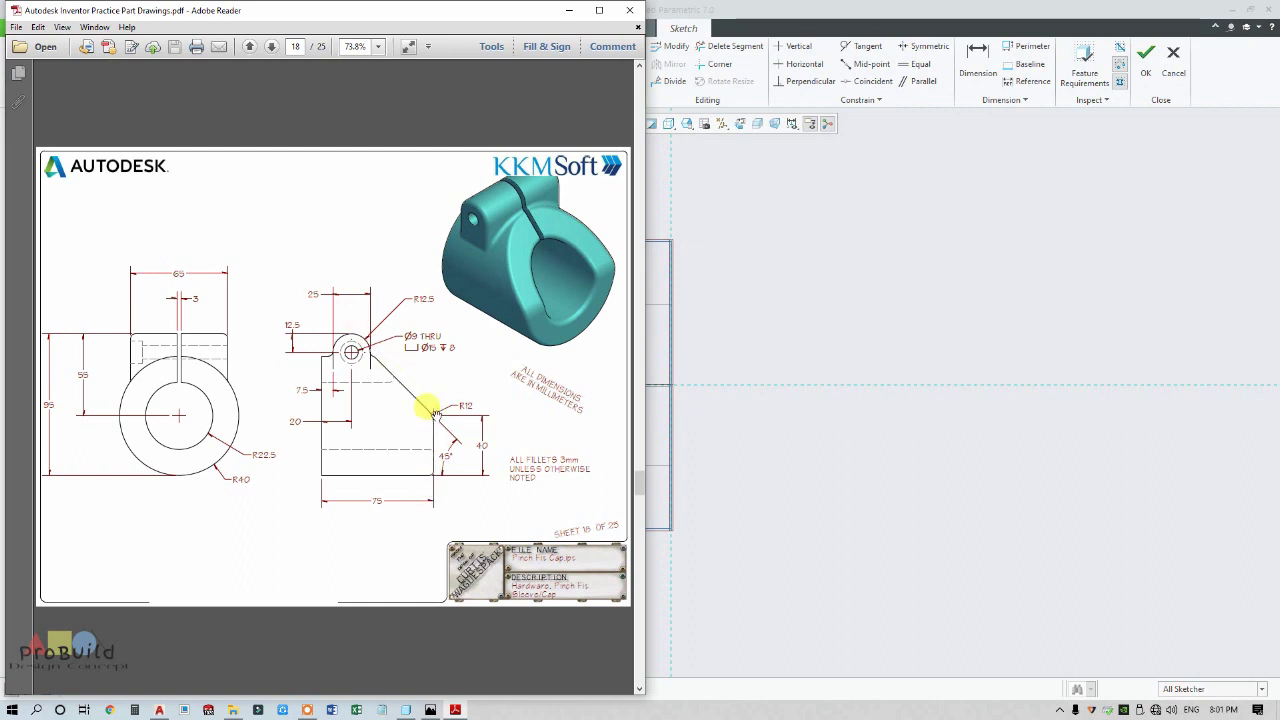
pyautogui.click(750, 358)
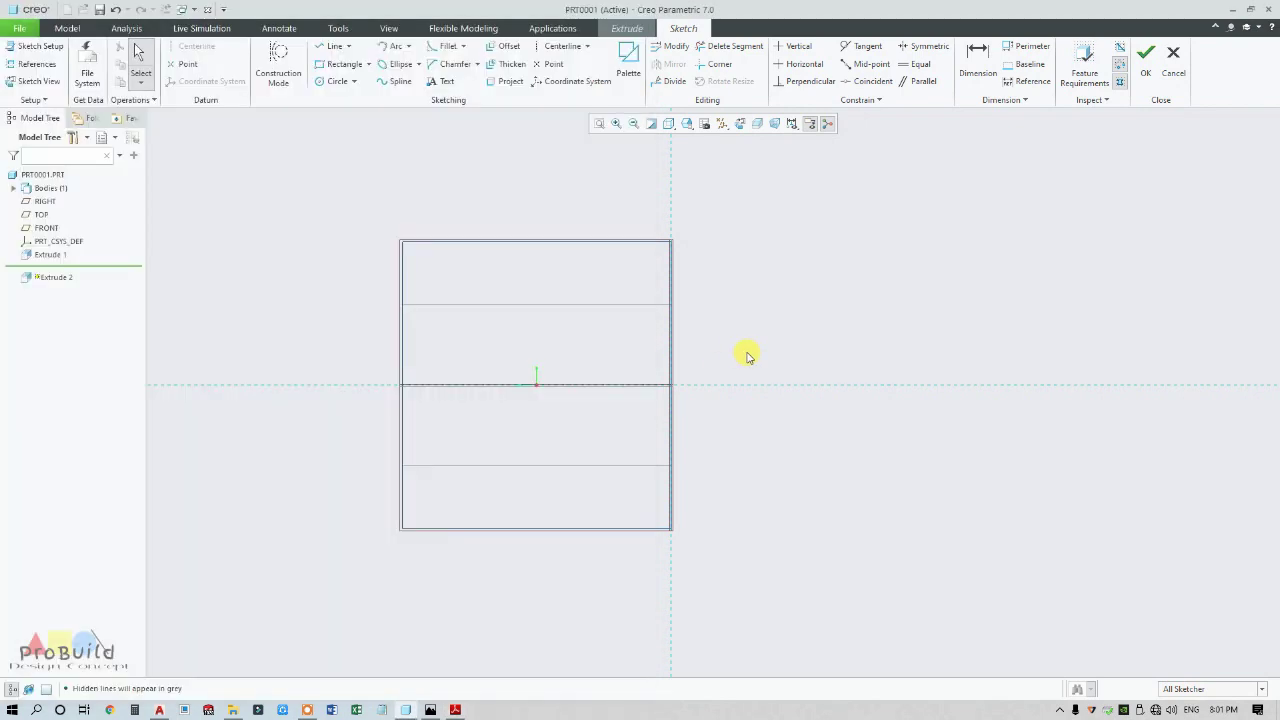
pyautogui.scroll(-1, 645, 415)
pyautogui.click(455, 710)
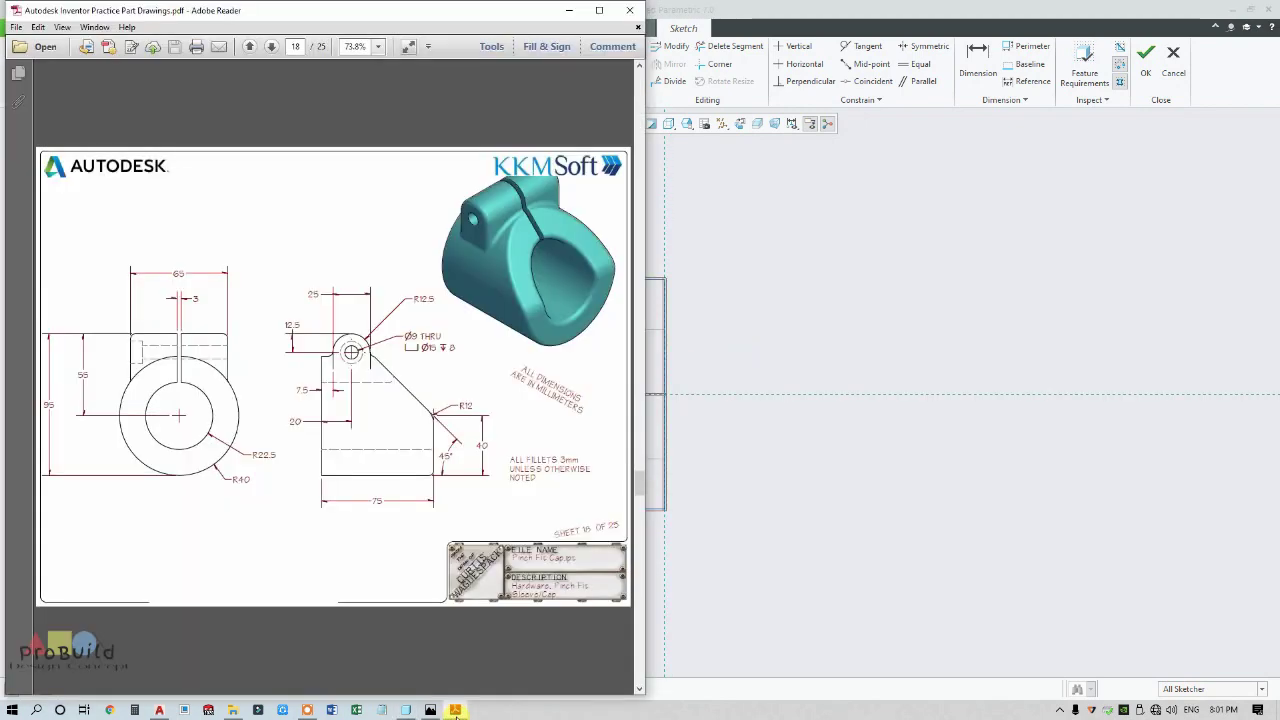
pyautogui.click(455, 710)
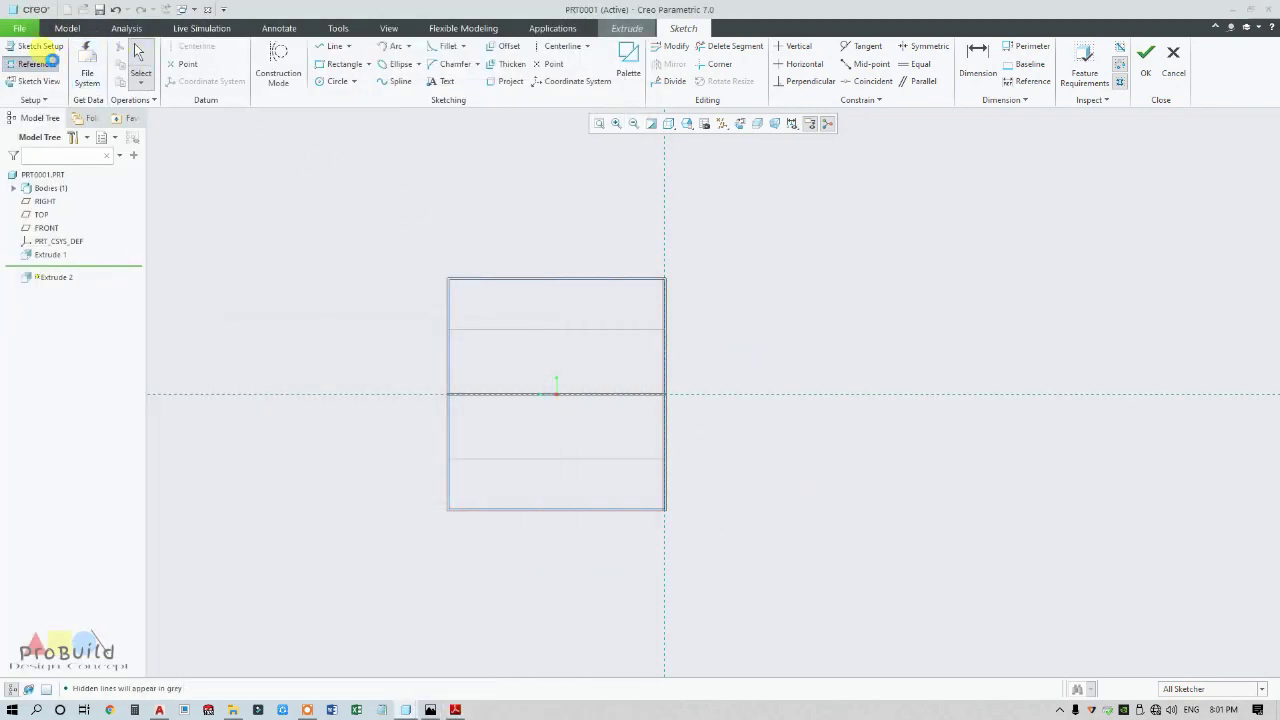
# Add the cylinder's outline edge as a sketch reference.
pyautogui.click(37, 64)
pyautogui.click(597, 510)
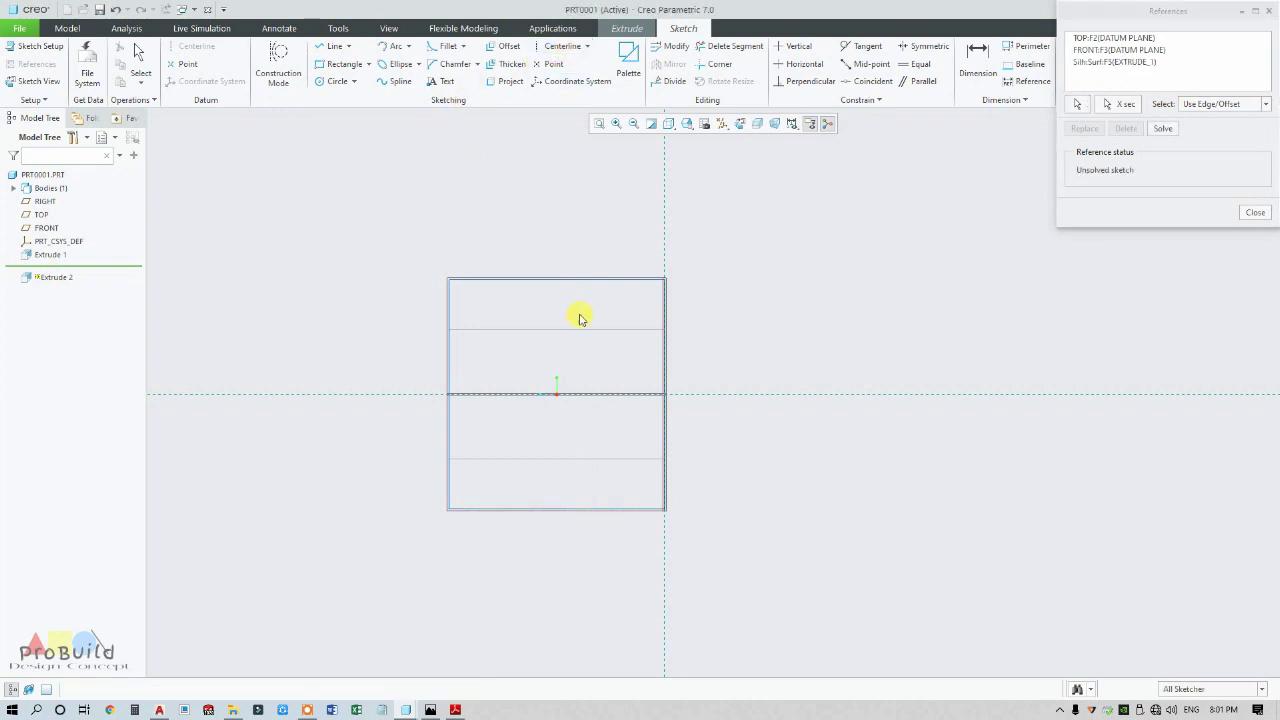
pyautogui.scroll(-3, 576, 360)
pyautogui.scroll(5, 645, 398)
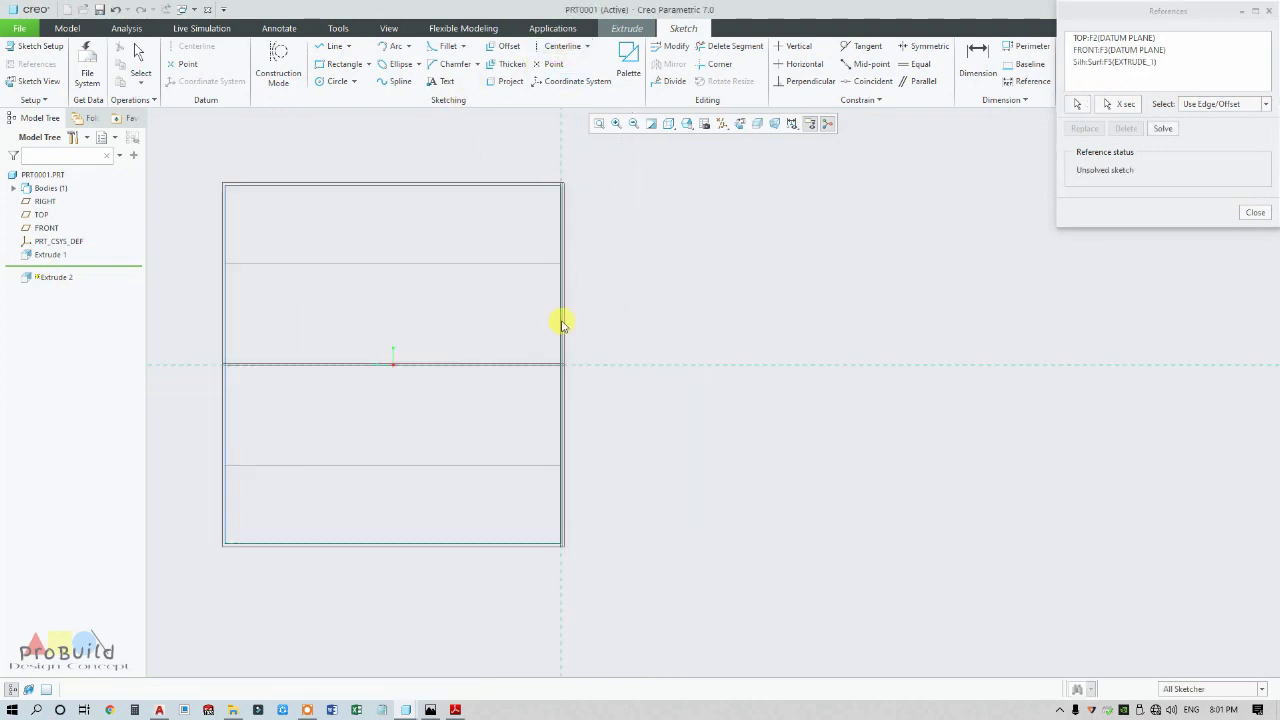
# Draw a vertical line up the cylinder's right edge.
pyautogui.click(333, 46)
pyautogui.click(280, 65)
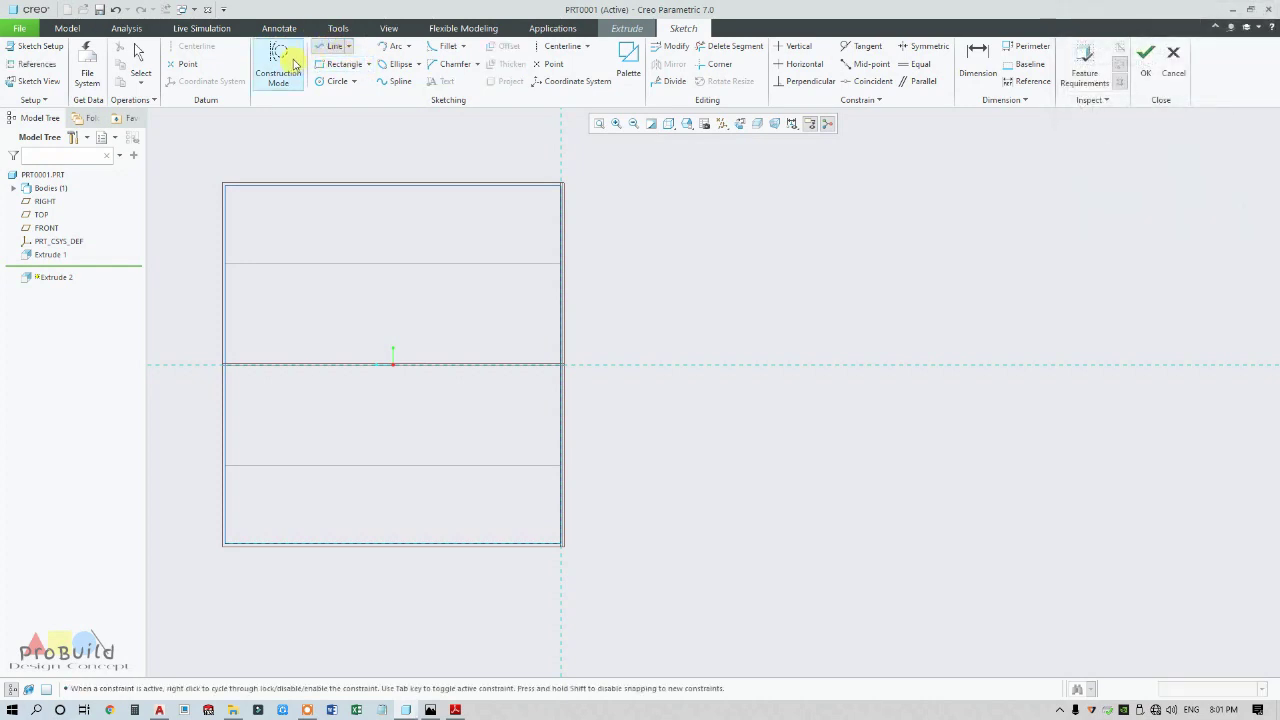
pyautogui.click(293, 63)
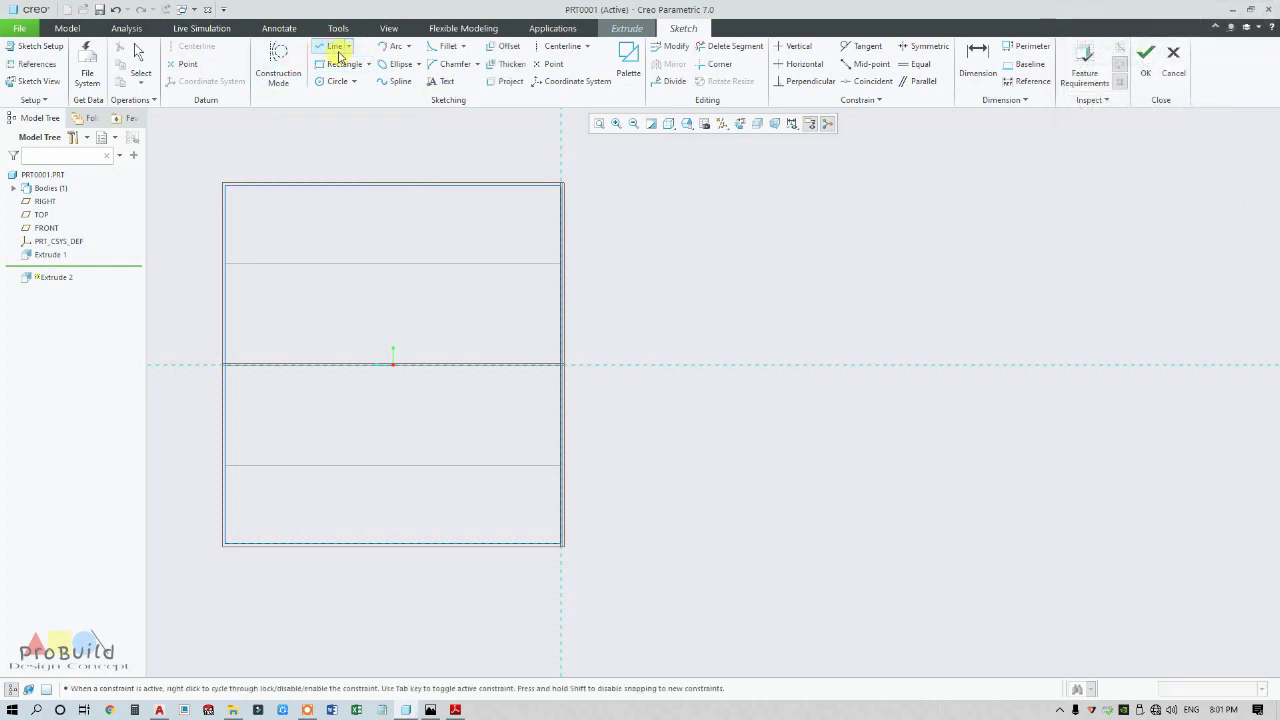
pyautogui.click(336, 47)
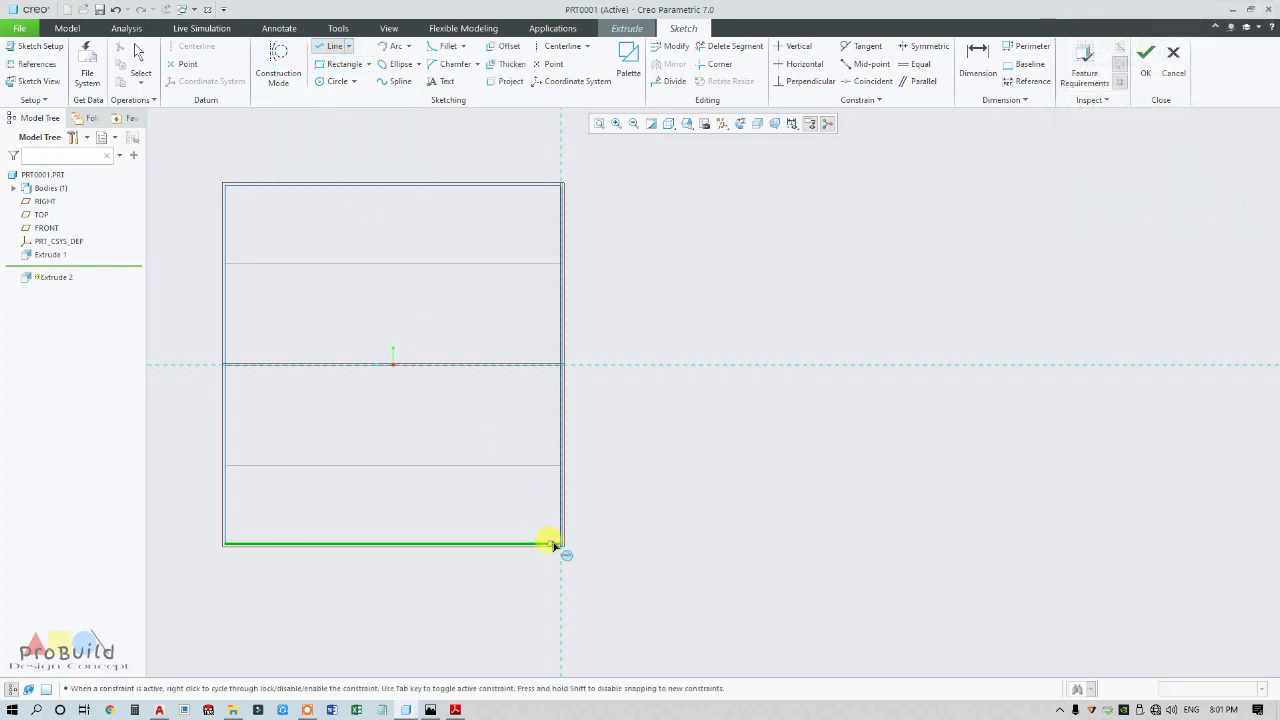
pyautogui.click(581, 420)
pyautogui.middleClick(594, 424)
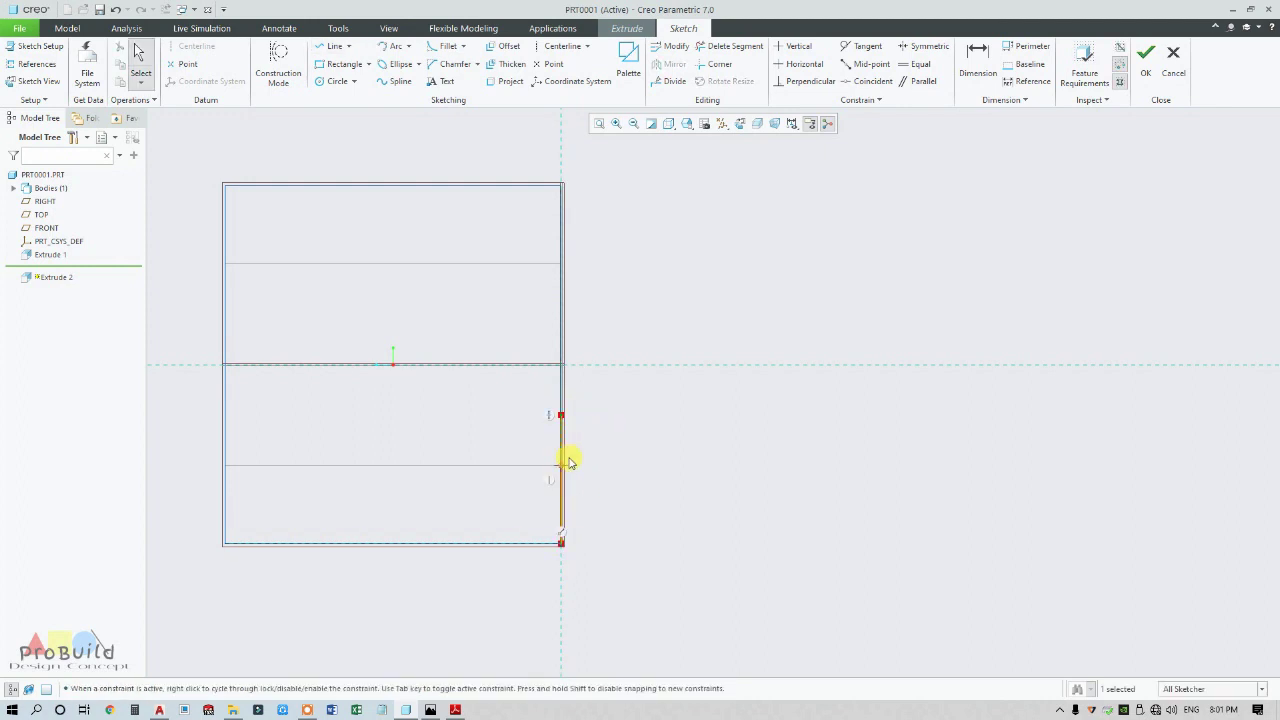
pyautogui.rightClick(564, 446)
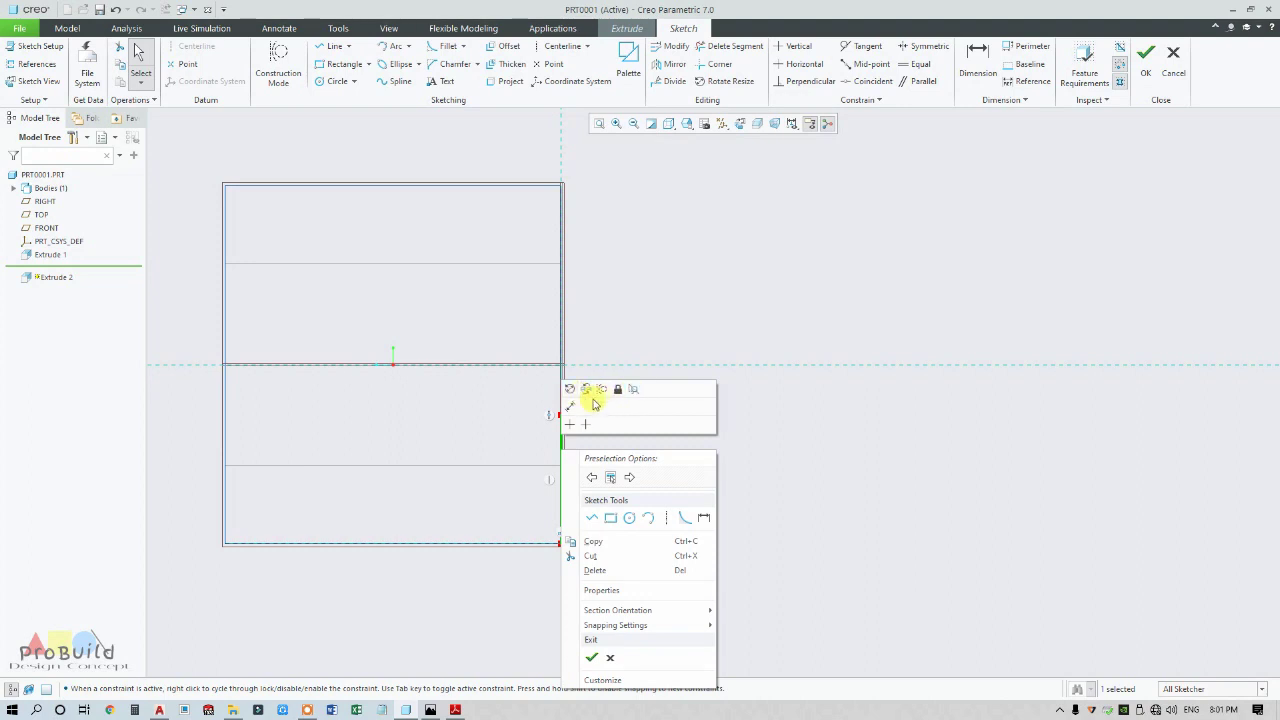
pyautogui.click(632, 390)
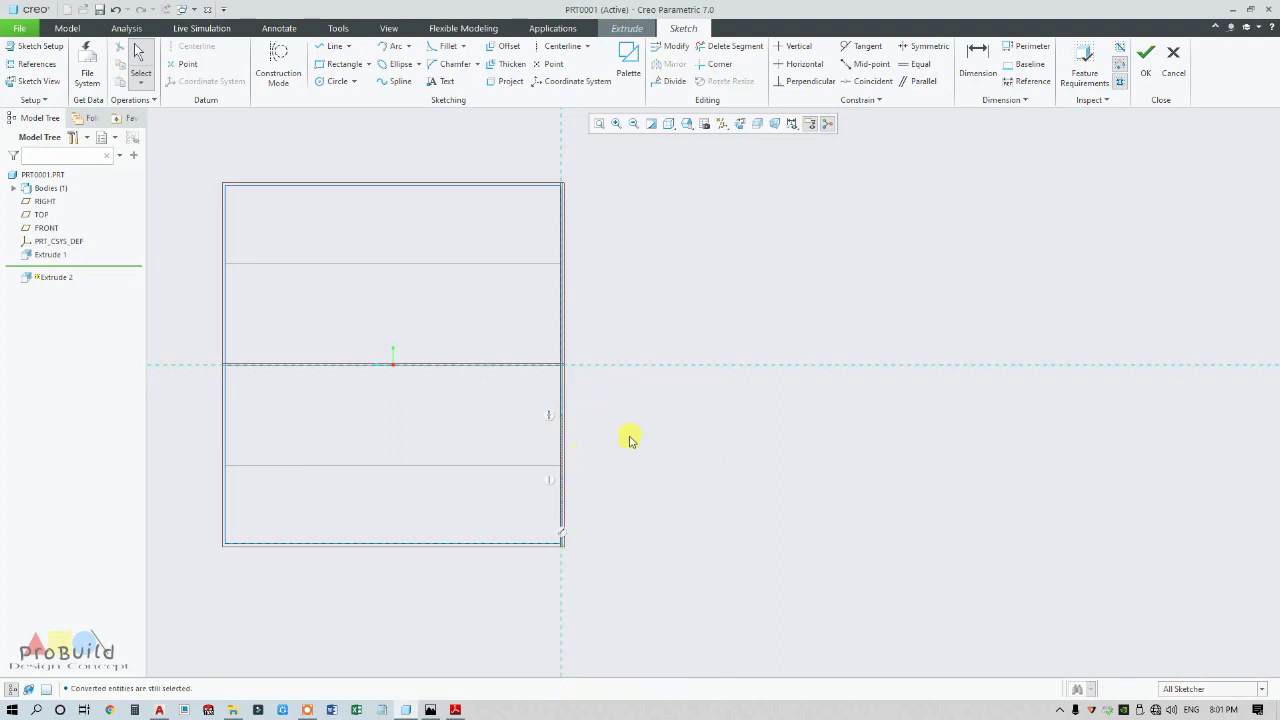
# Dimension the right-hand line to 40, removing the conflicting mid-point constraint.
pyautogui.click(978, 62)
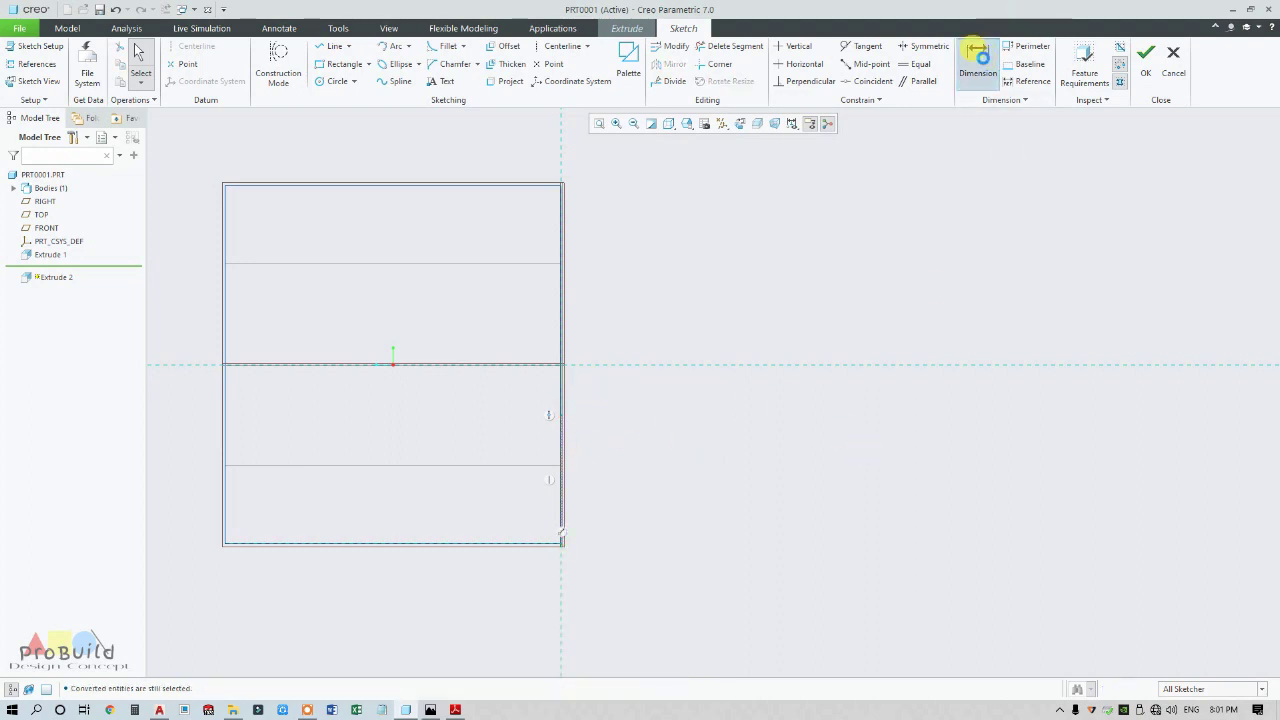
pyautogui.click(587, 447)
pyautogui.middleClick(594, 443)
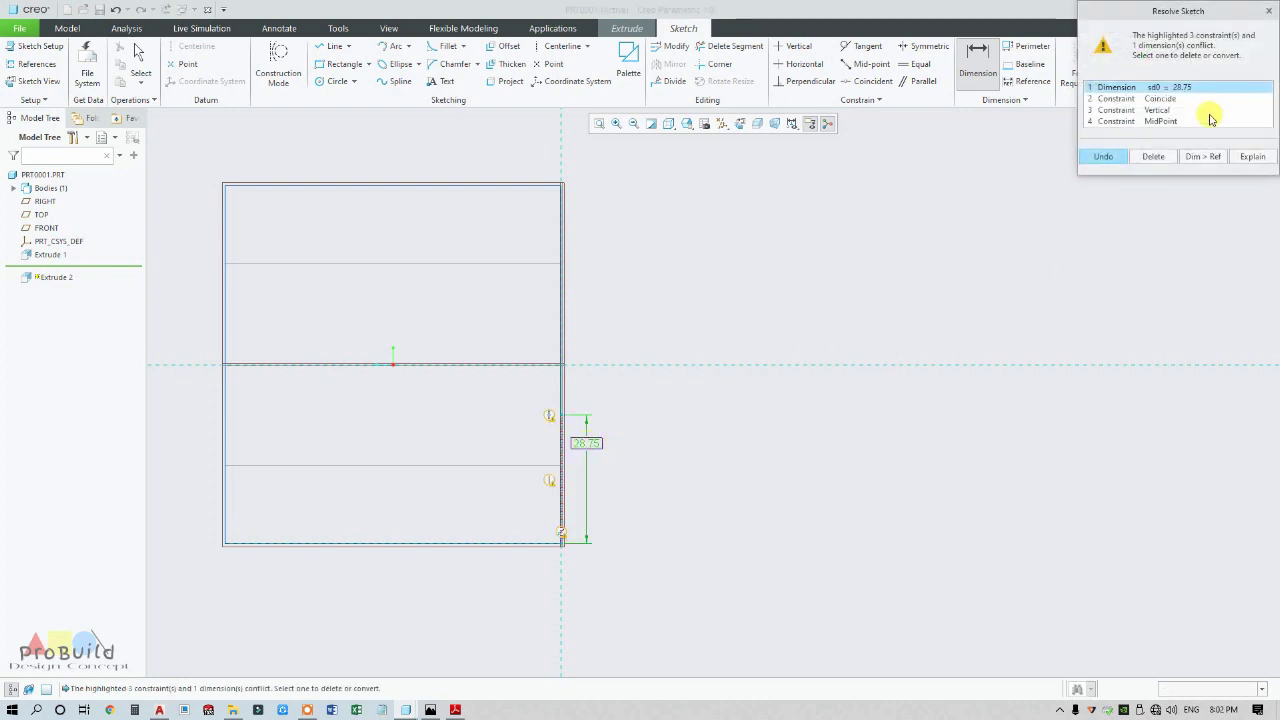
pyautogui.click(1163, 122)
pyautogui.click(1153, 156)
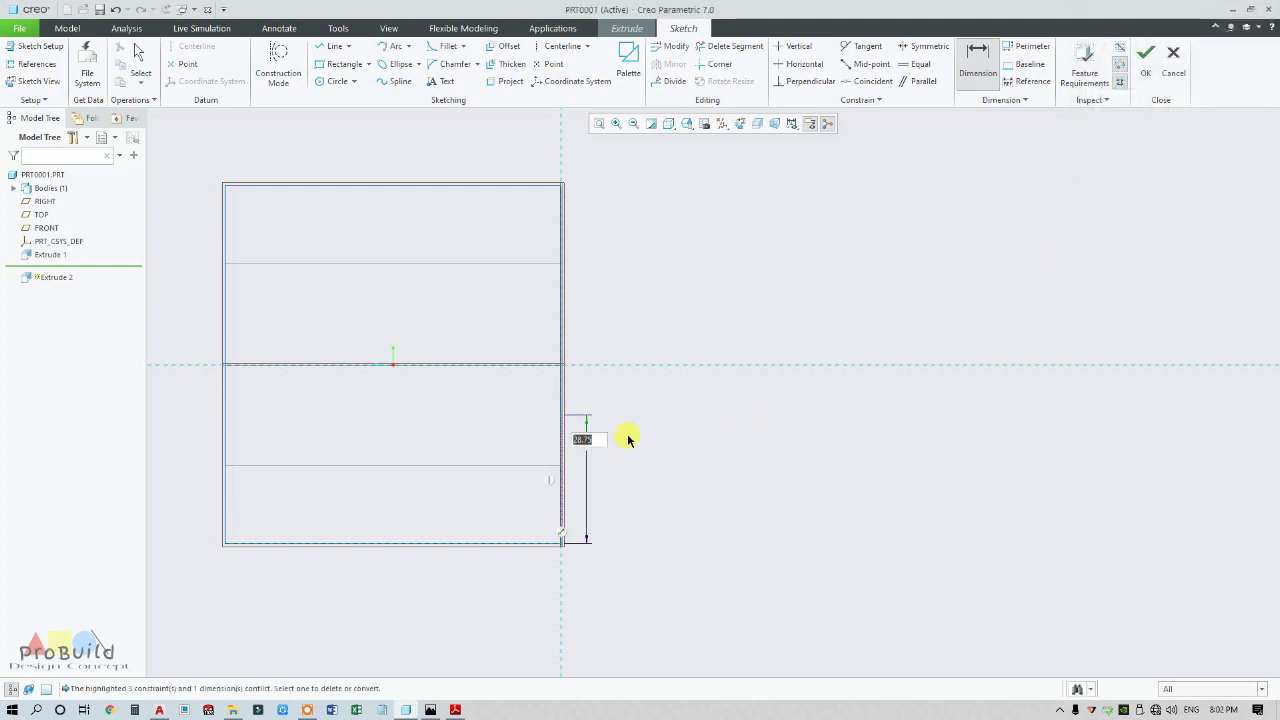
pyautogui.write('40')
pyautogui.press('Return')
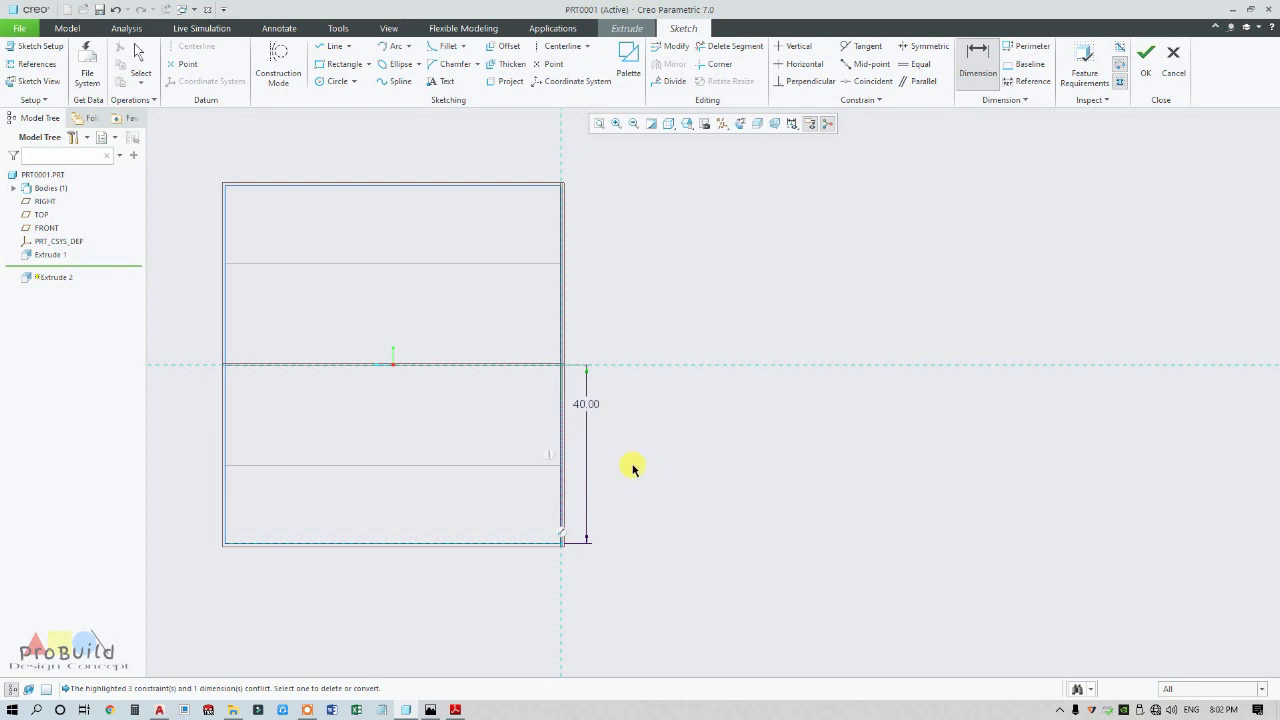
# Draw a diagonal line from the top of the 40 mm edge to the top edge.
pyautogui.click(334, 49)
pyautogui.click(561, 364)
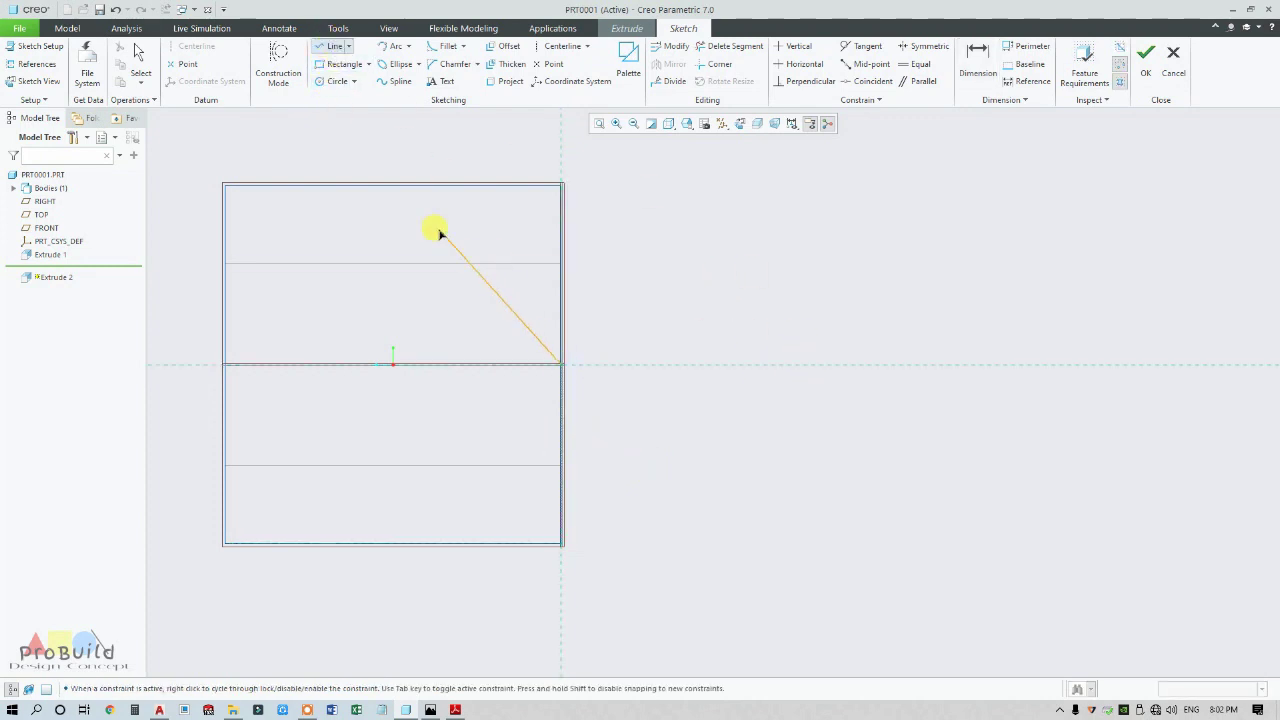
pyautogui.click(346, 186)
pyautogui.middleClick(663, 269)
pyautogui.middleClick(706, 314)
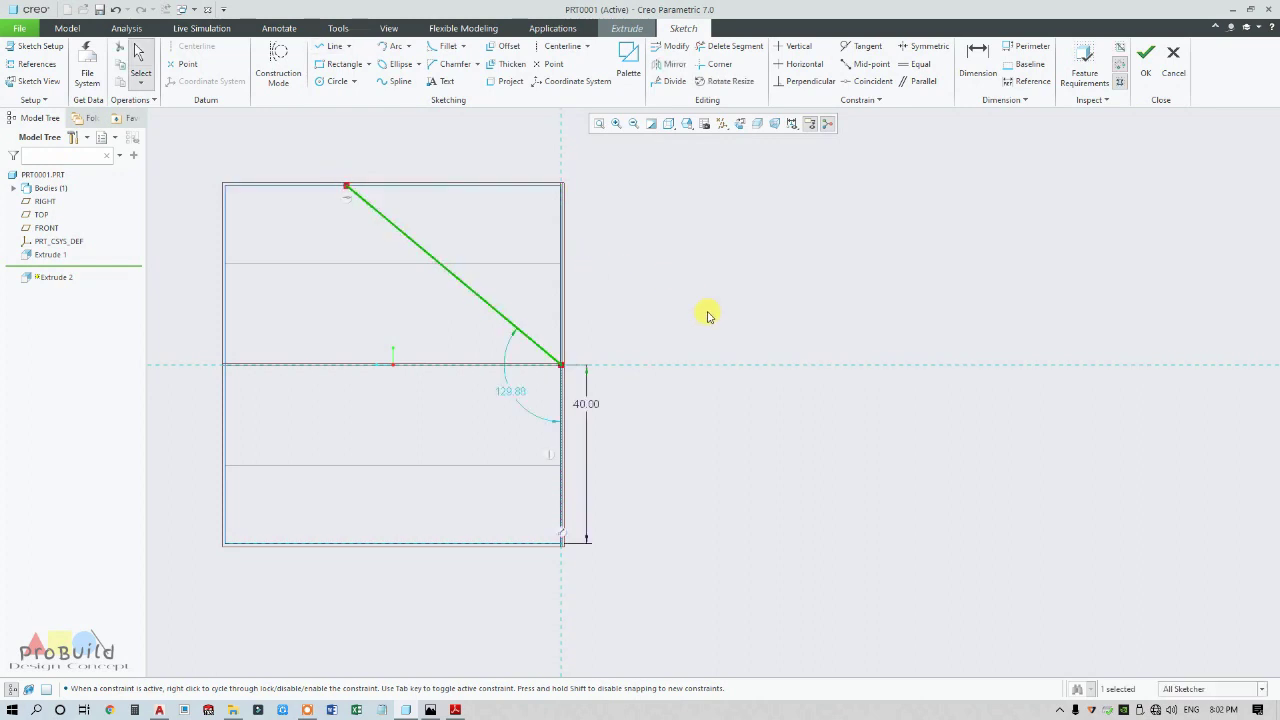
pyautogui.scroll(3, 771, 368)
pyautogui.scroll(-2, 771, 368)
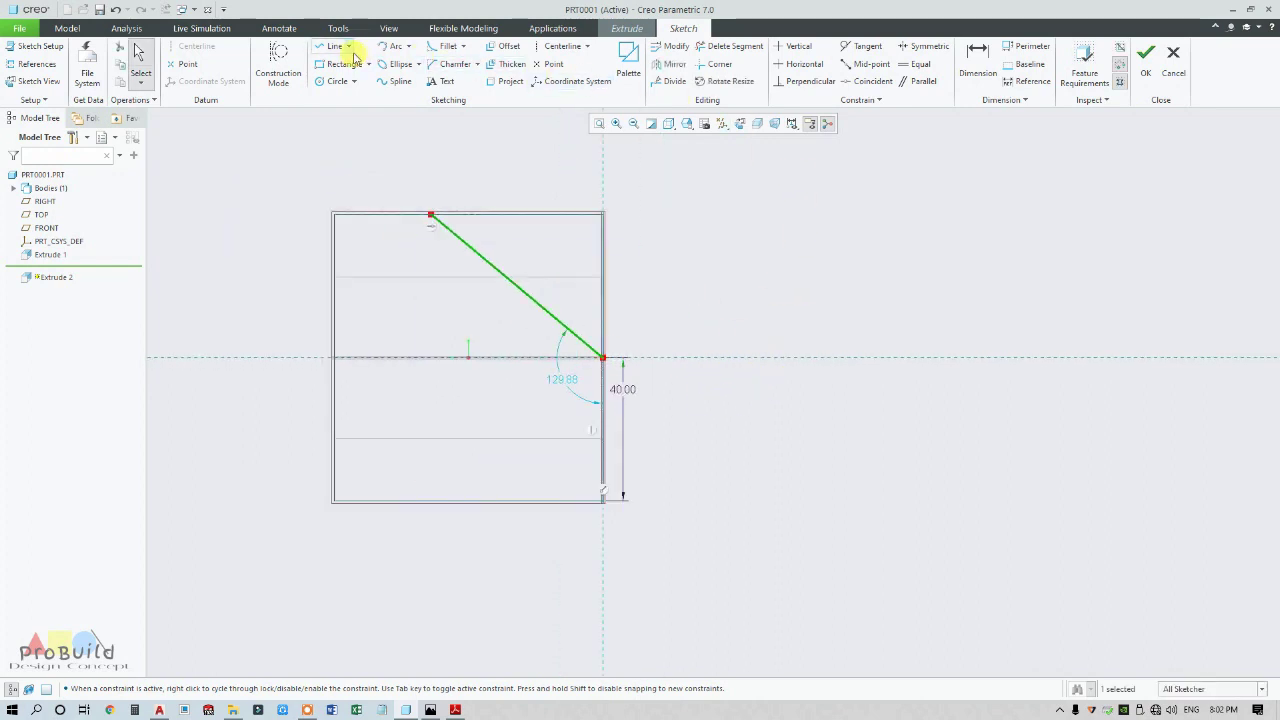
# Set the diagonal at 45° and close the triangular profile along the top edge.
pyautogui.click(975, 68)
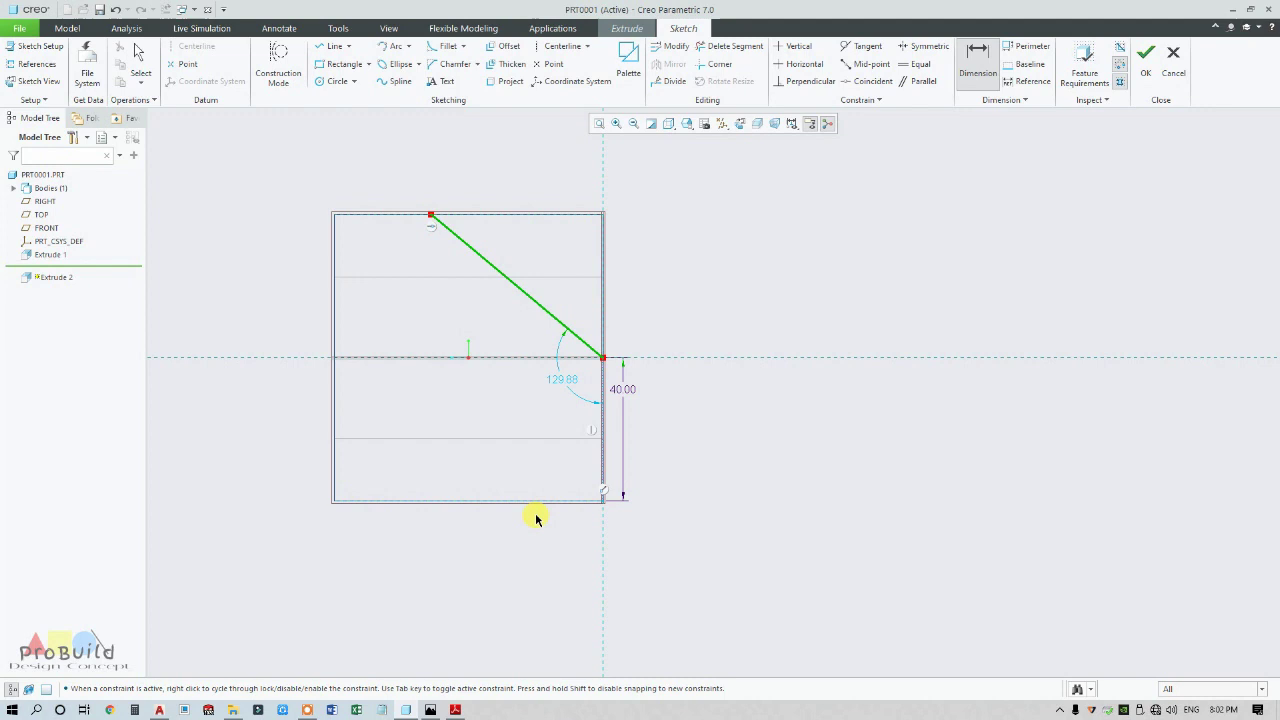
pyautogui.middleClick(517, 405)
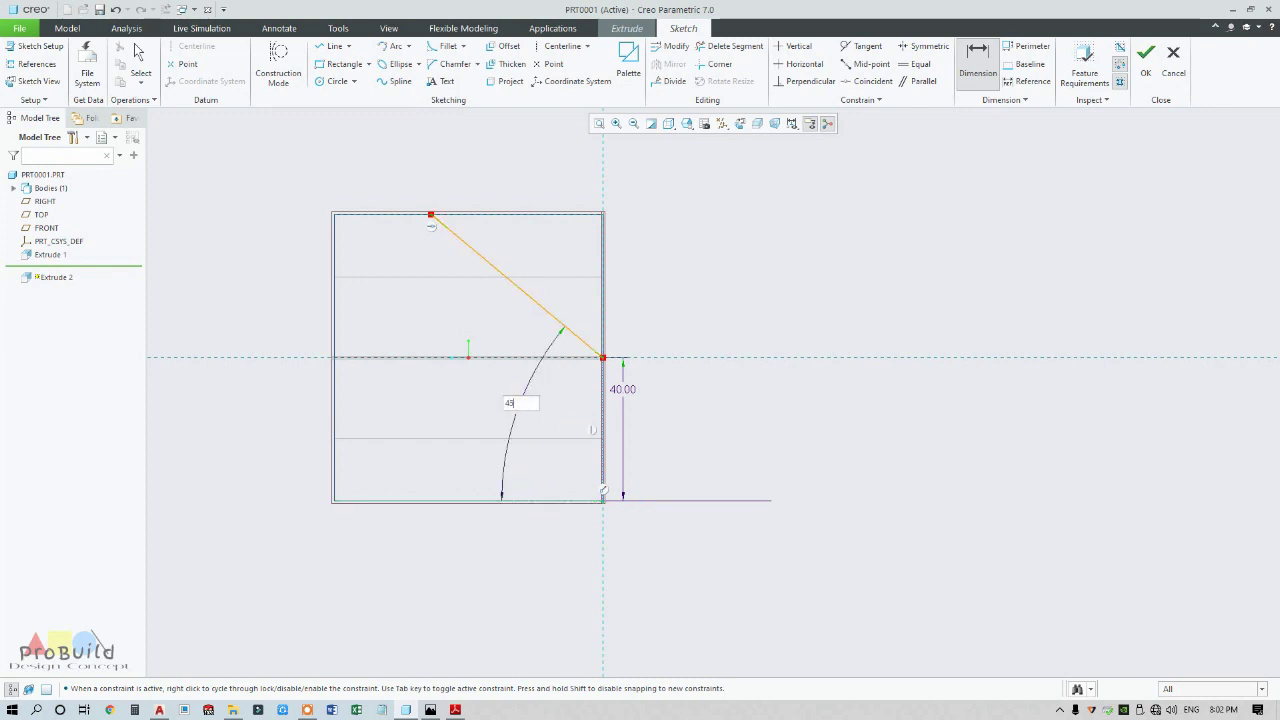
pyautogui.press('Return')
pyautogui.middleClick(858, 408)
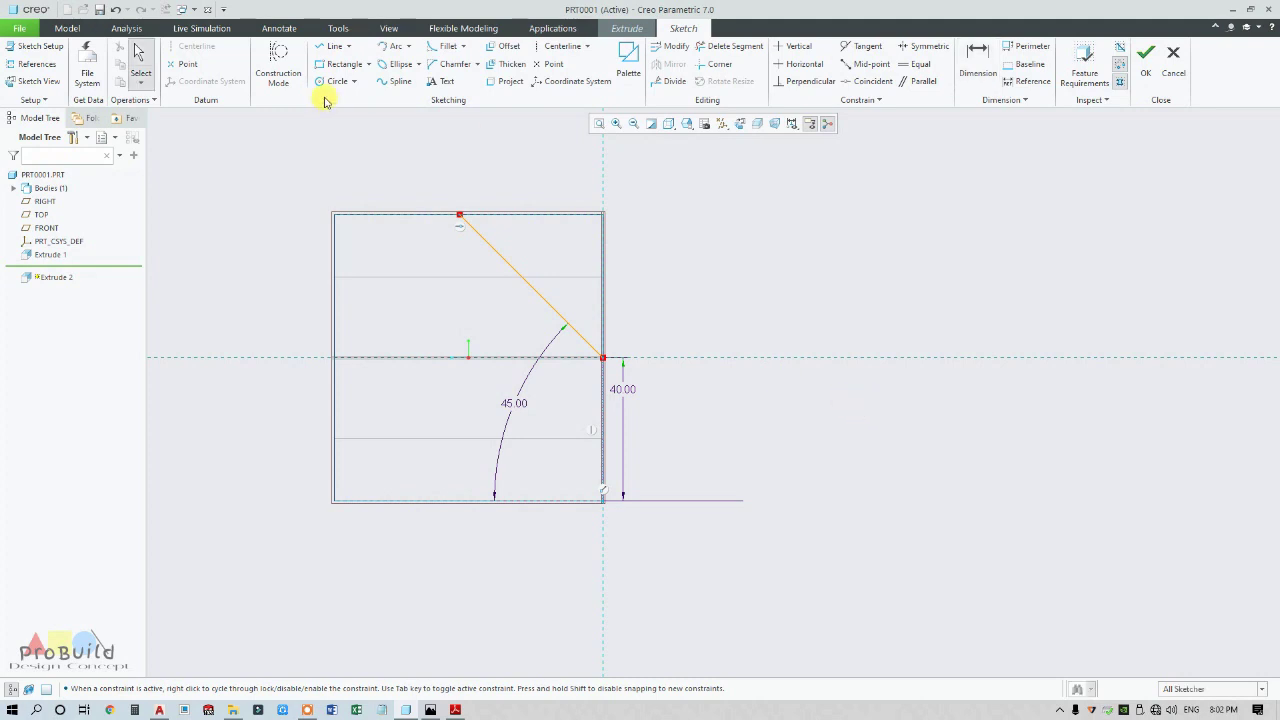
pyautogui.click(334, 46)
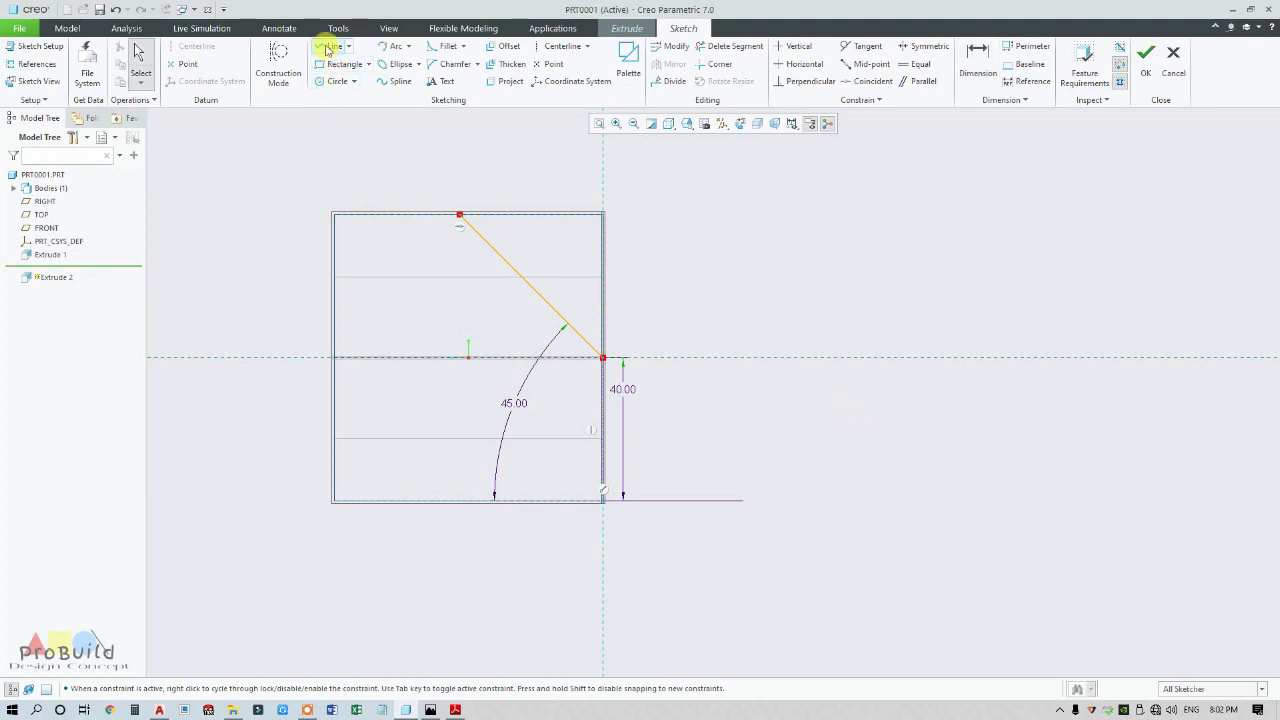
pyautogui.click(602, 213)
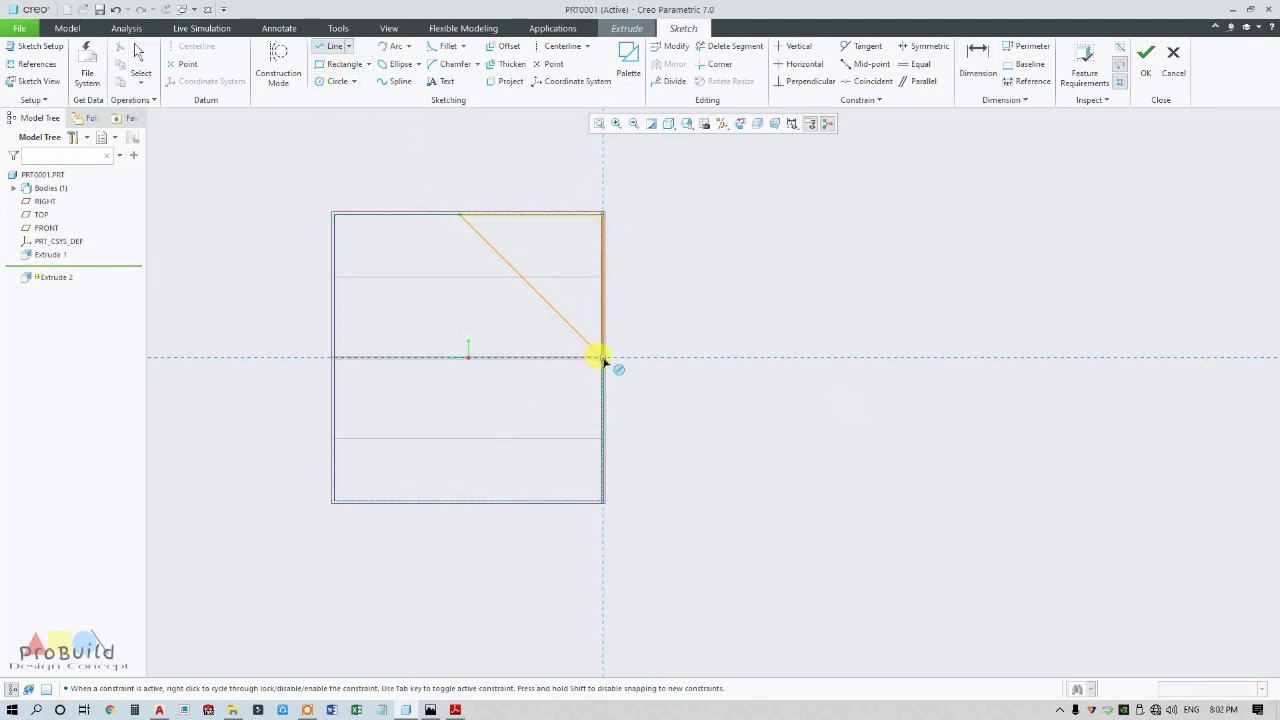
pyautogui.middleClick(648, 330)
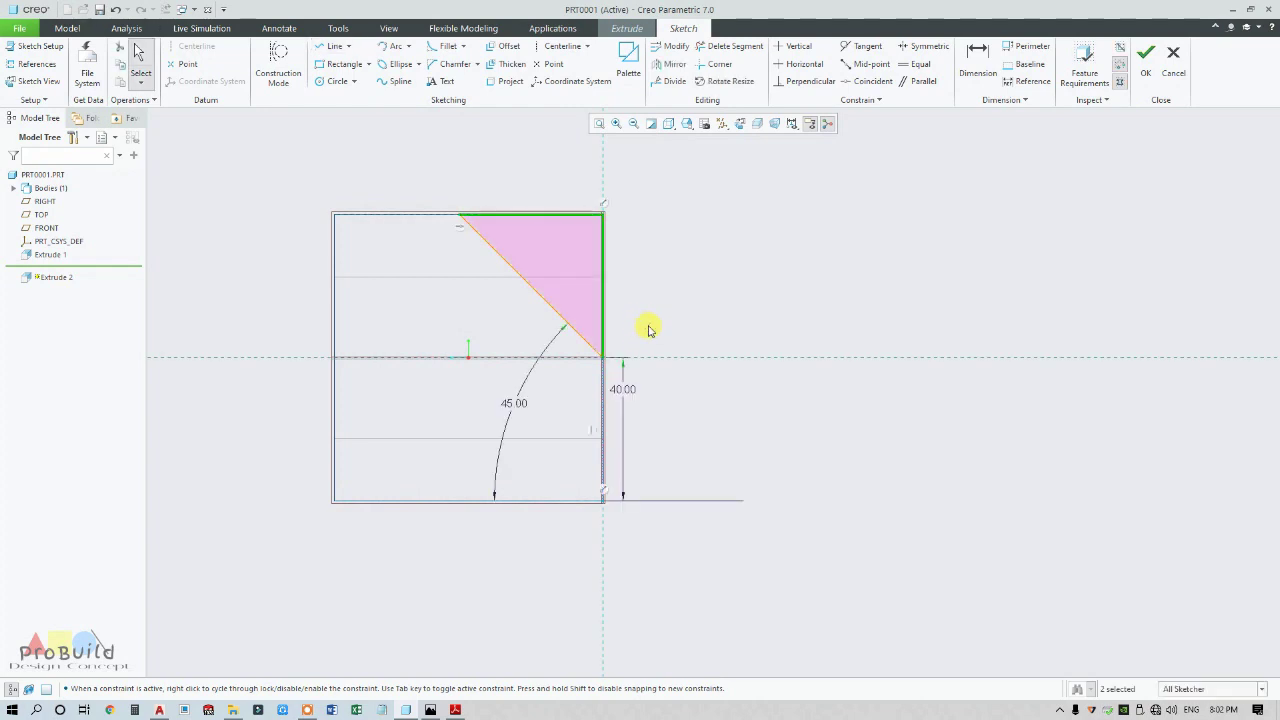
# Extrude the triangle symmetrically to 204.90 as a material-removing cut.
pyautogui.click(1145, 55)
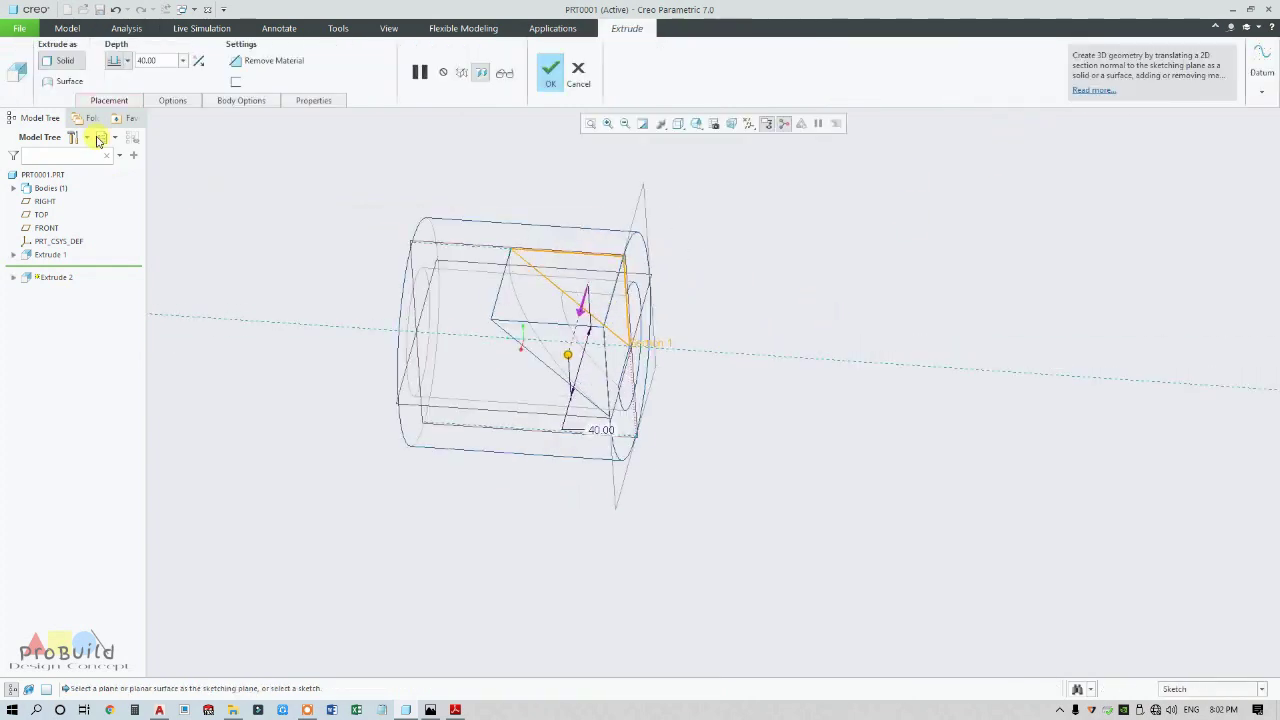
pyautogui.click(127, 60)
pyautogui.click(114, 99)
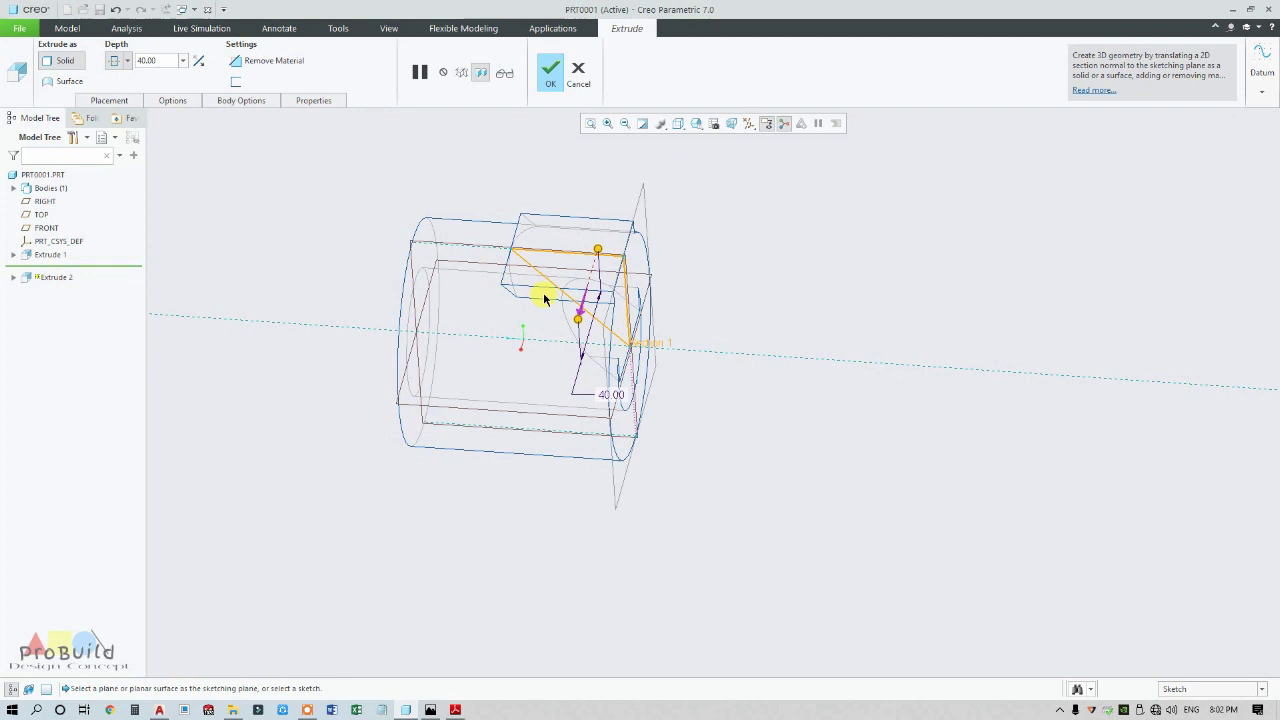
pyautogui.moveTo(581, 320); pyautogui.dragTo(540, 466)
pyautogui.click(268, 60)
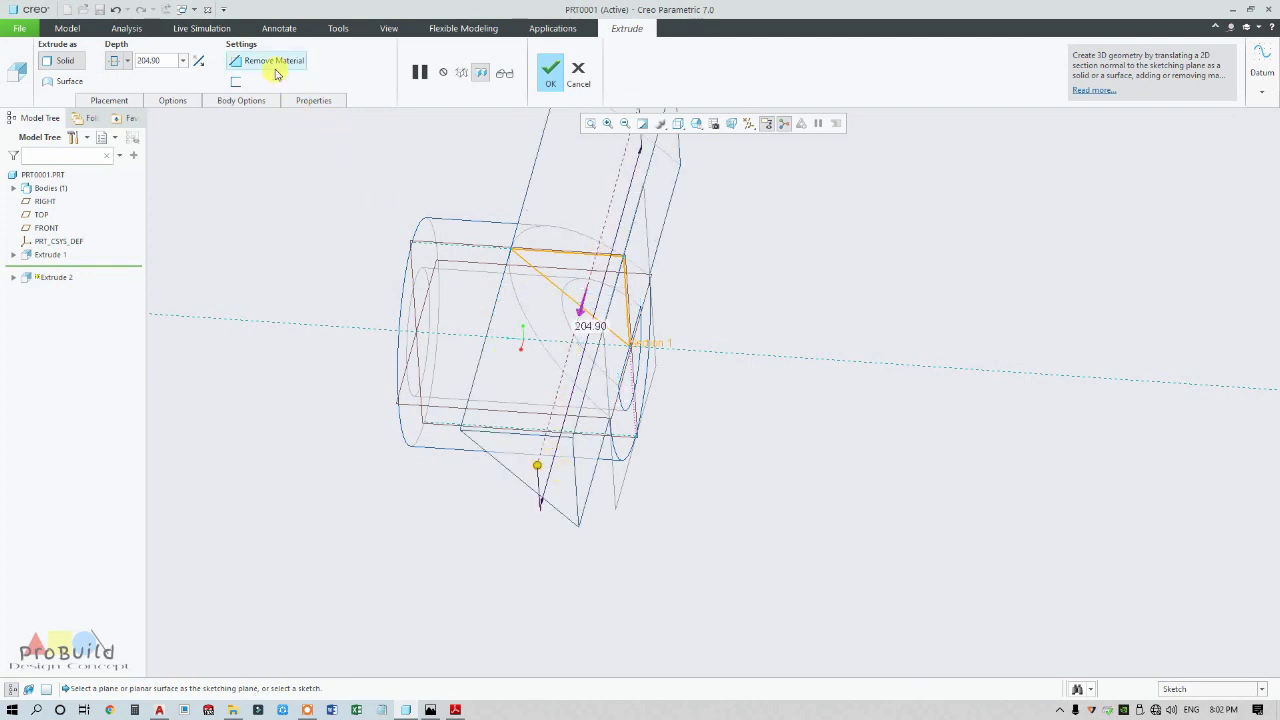
# Confirm the corner cut and view the rotated model in Shading With Edges.
pyautogui.click(551, 78)
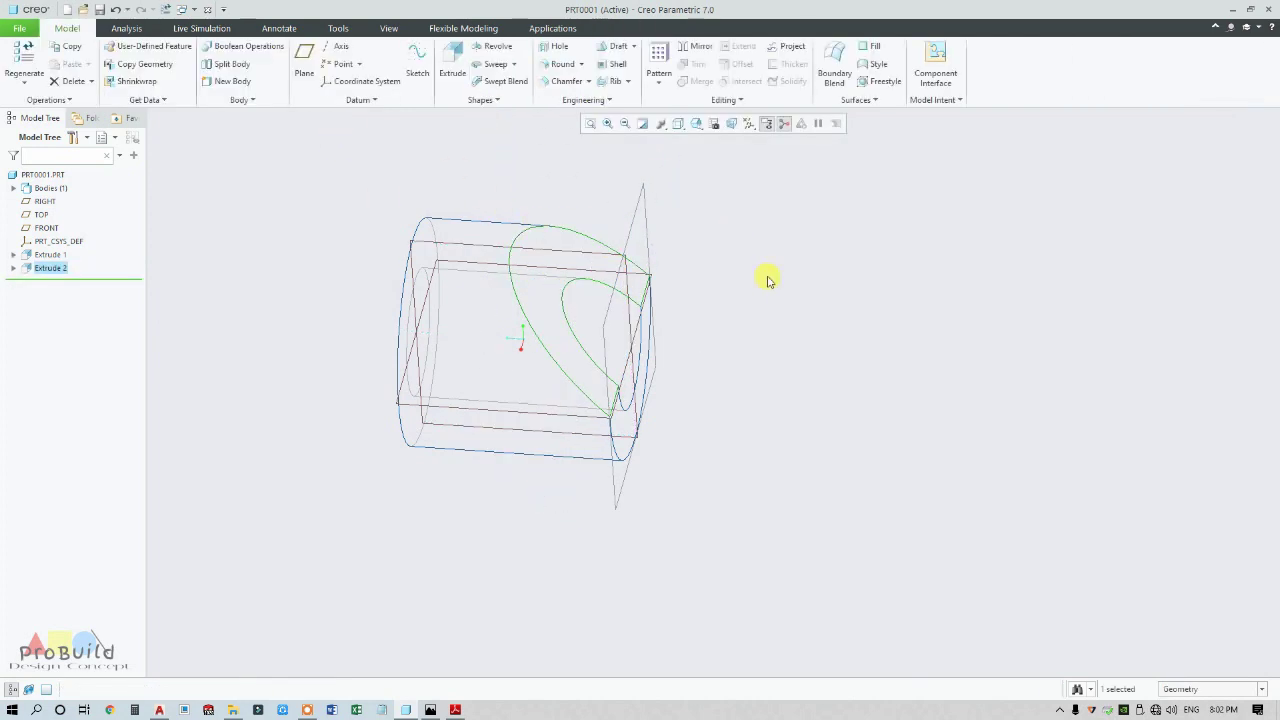
pyautogui.moveTo(766, 277)
pyautogui.mouseDown(button='middle')
pyautogui.moveTo(700, 334)
pyautogui.moveTo(647, 279)
pyautogui.moveTo(643, 297)
pyautogui.mouseUp(button='middle')
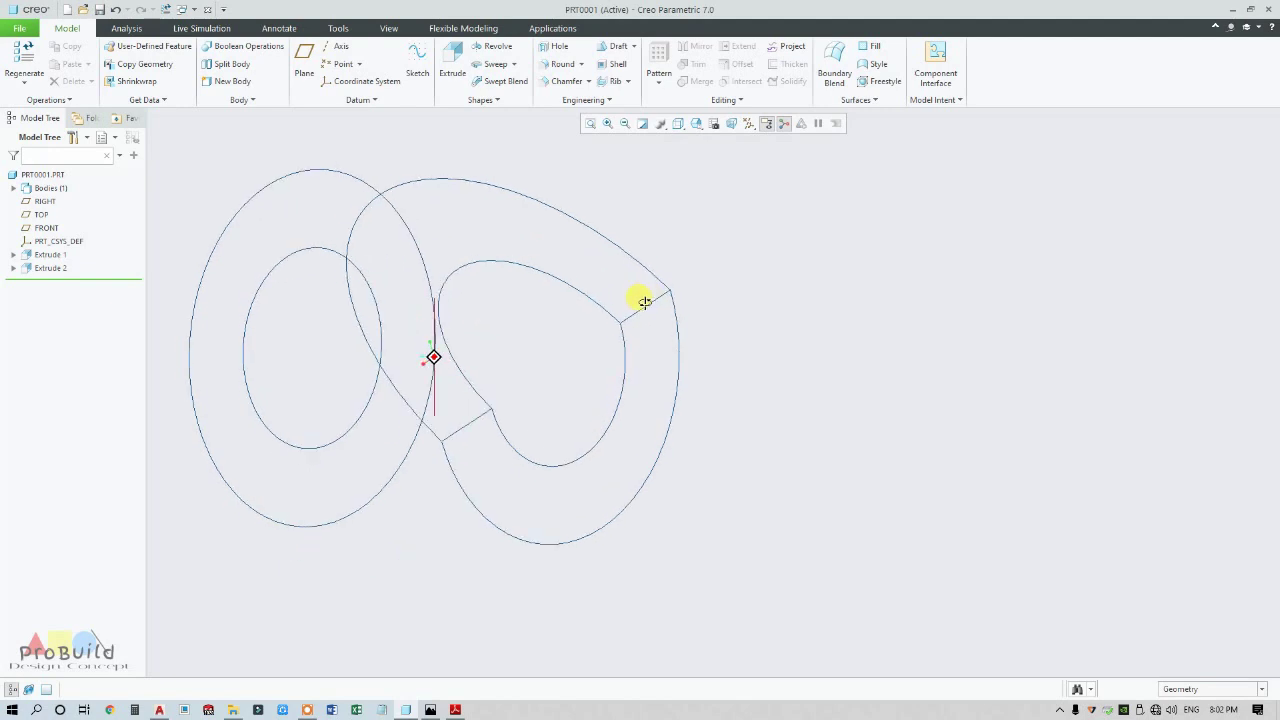
pyautogui.click(697, 125)
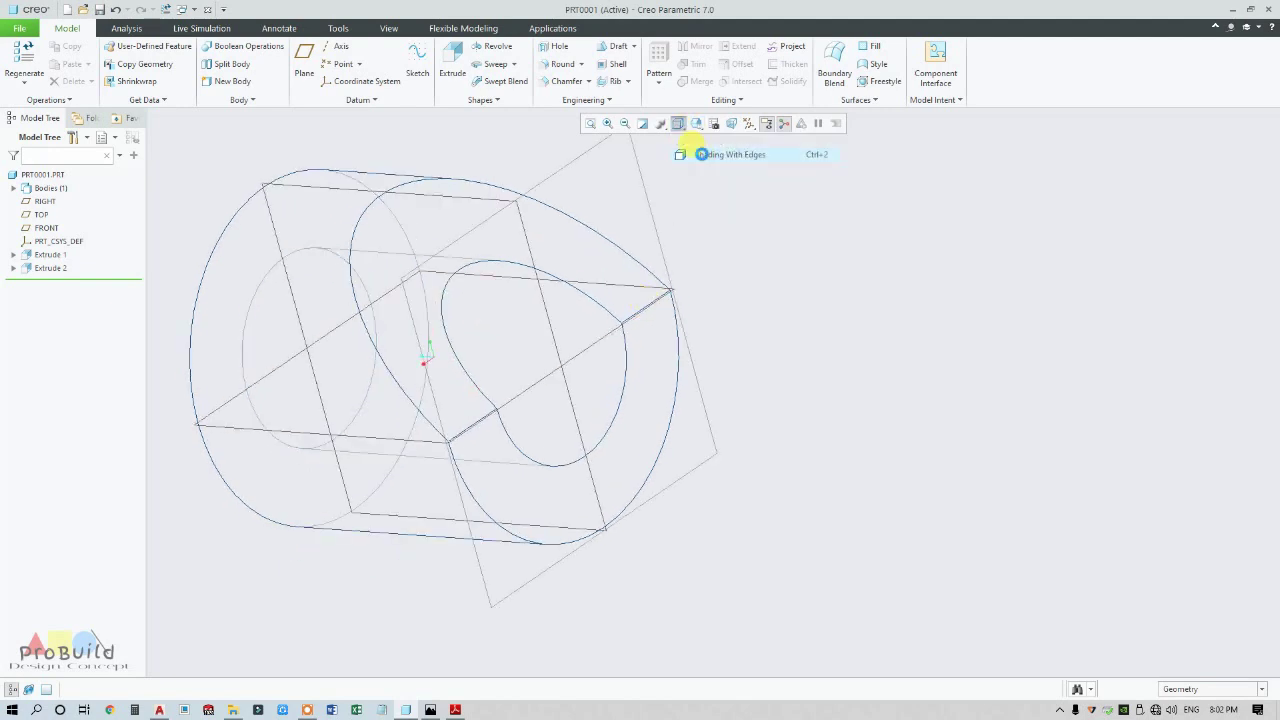
pyautogui.click(706, 157)
pyautogui.scroll(3, 750, 292)
pyautogui.scroll(-4, 666, 463)
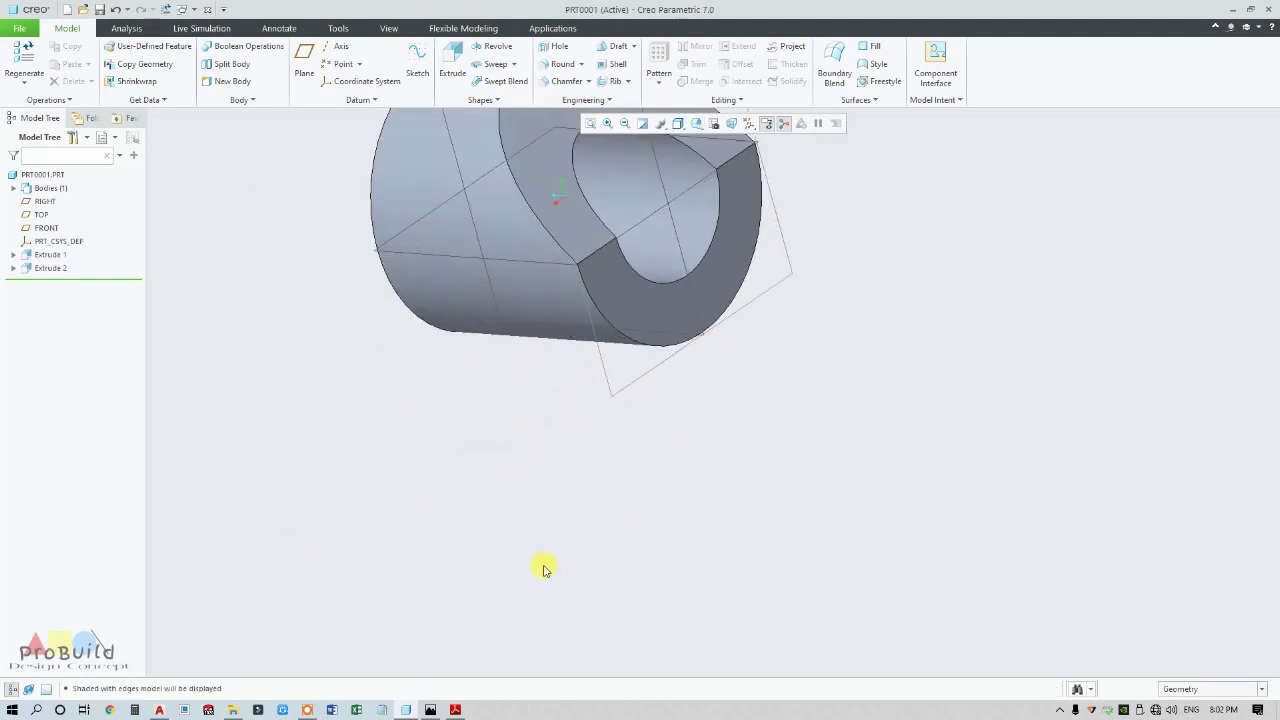
# Compare the model against the reference drawing, then return to Creo.
pyautogui.click(458, 710)
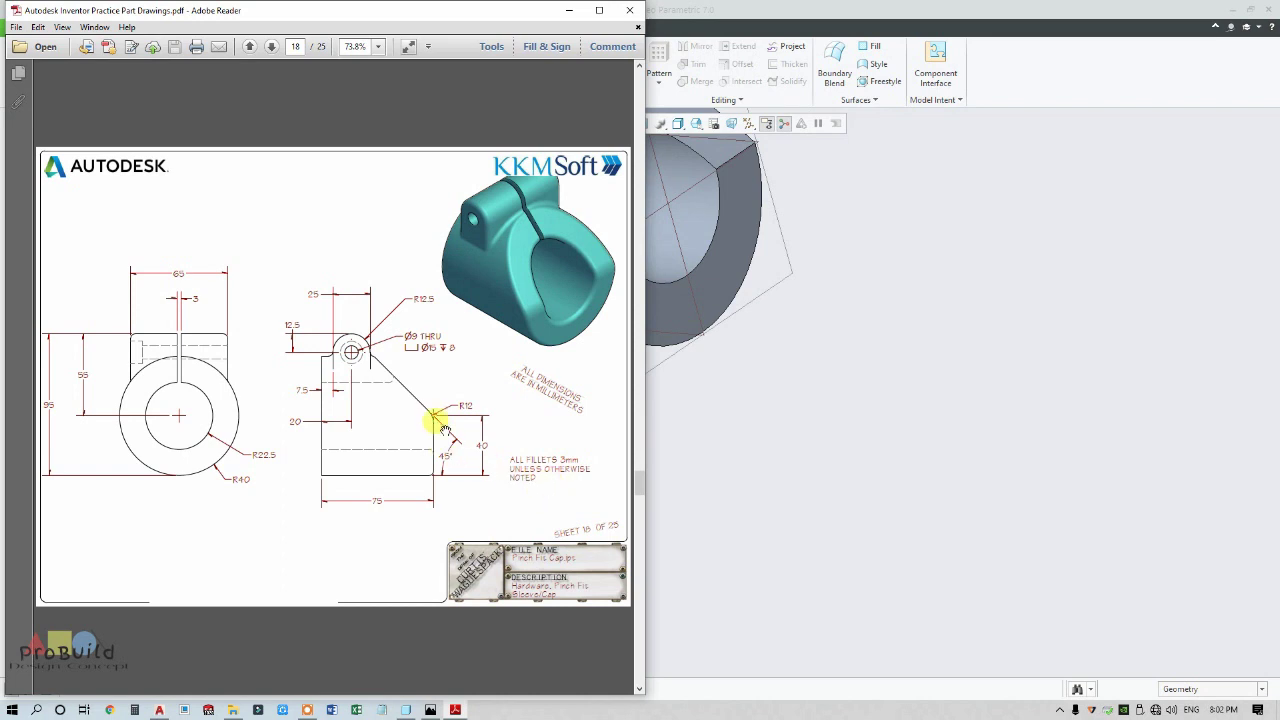
pyautogui.click(720, 470)
pyautogui.scroll(-3, 625, 455)
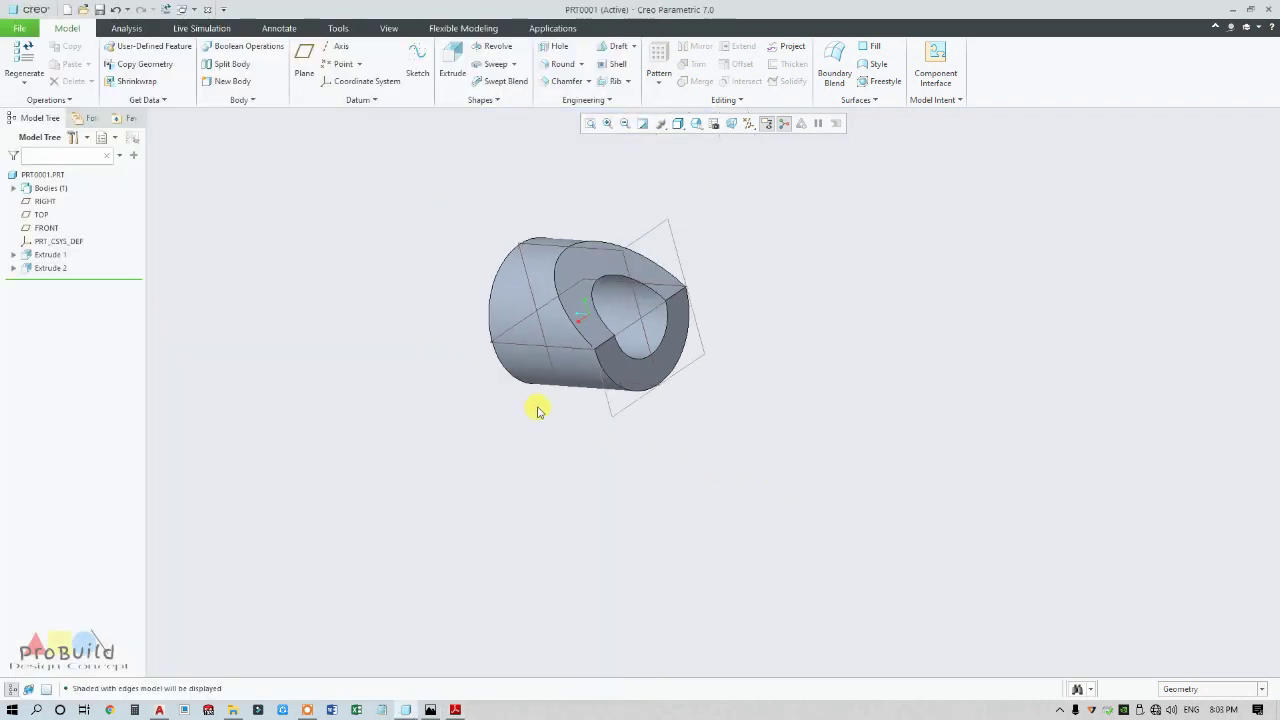
pyautogui.scroll(5, 629, 295)
# Round the two cut corner edges with a 12 mm radius.
pyautogui.click(558, 66)
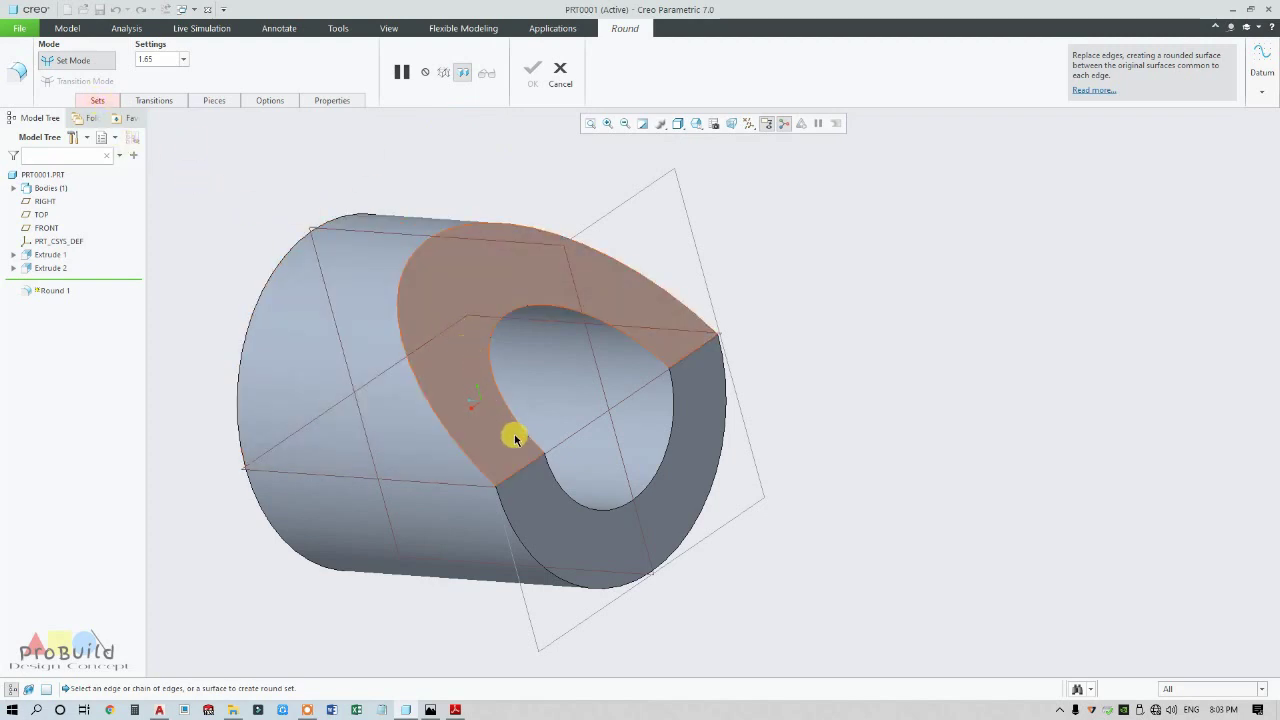
pyautogui.click(522, 470)
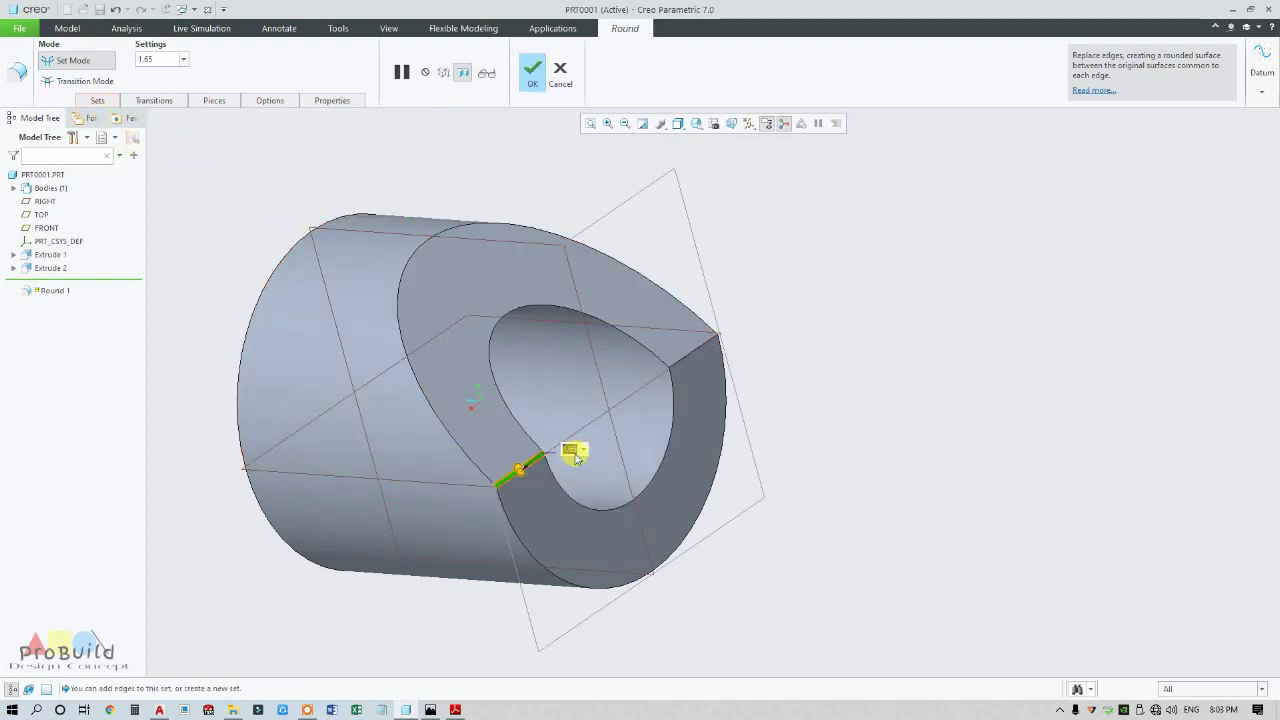
pyautogui.press('Return')
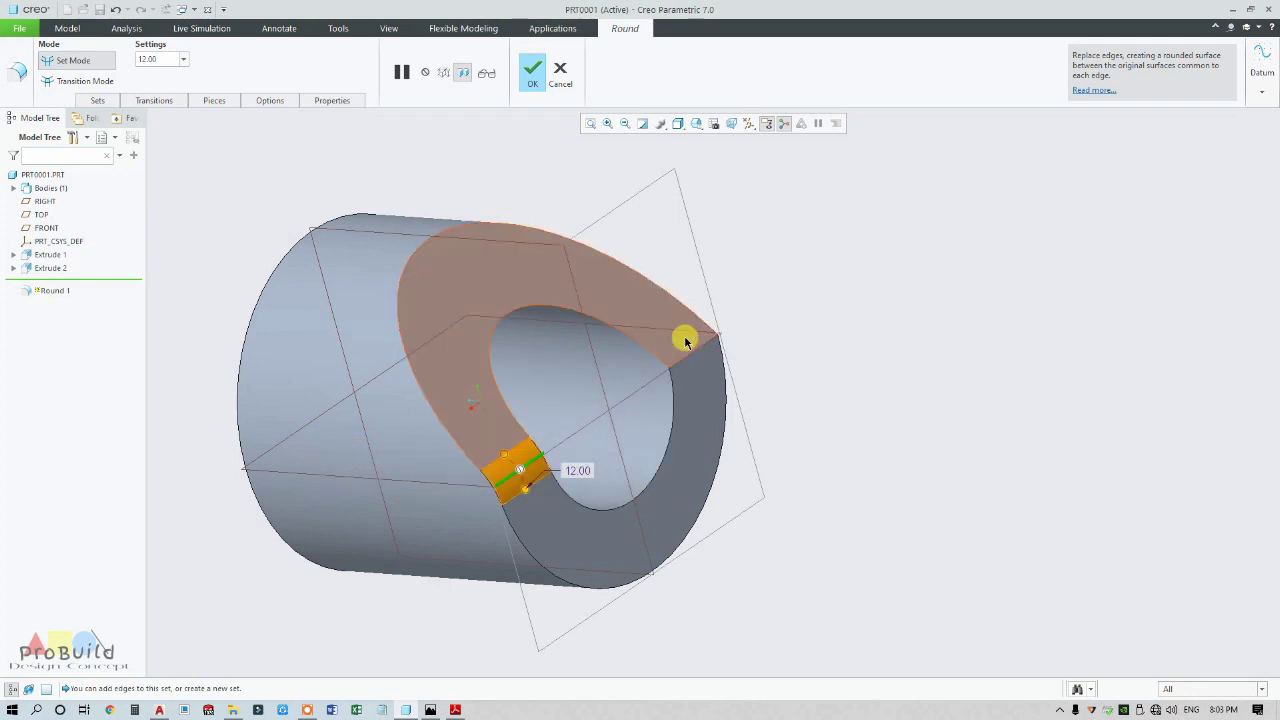
pyautogui.keyDown('ctrl'); pyautogui.click(686, 342); pyautogui.keyUp('ctrl')
pyautogui.scroll(-2, 700, 355)
pyautogui.scroll(2, 700, 355)
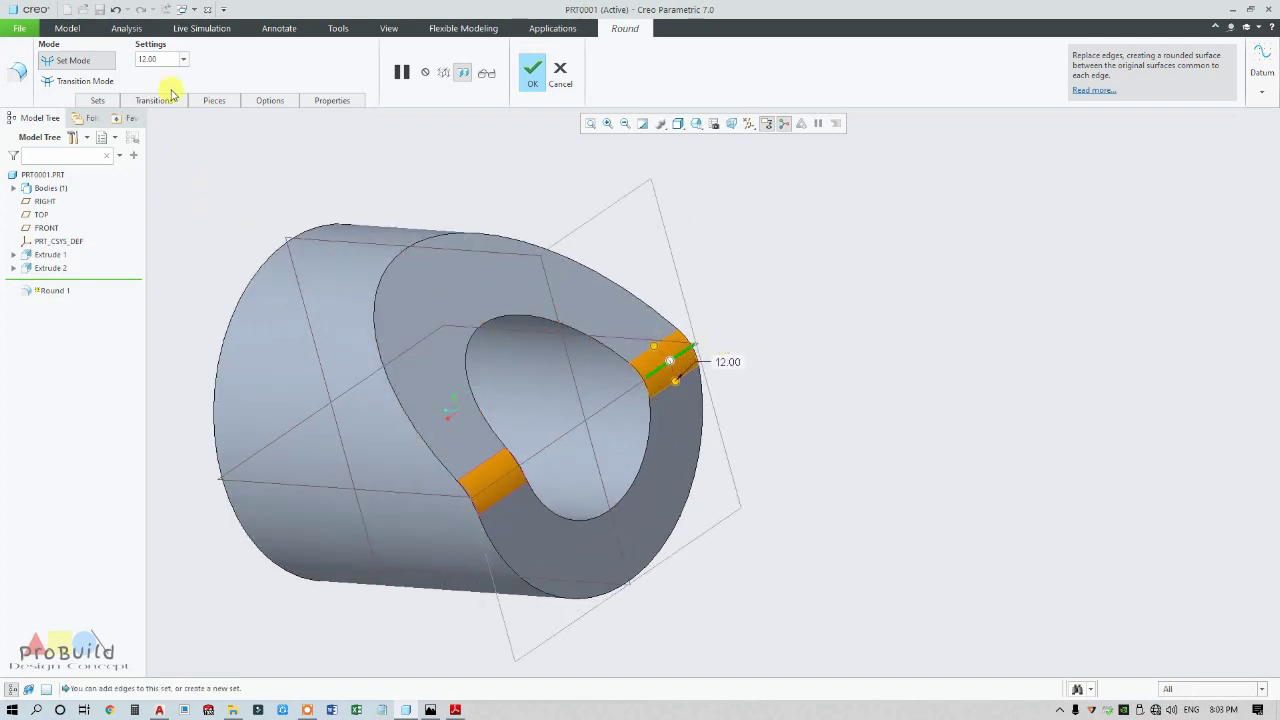
# Add a 3 mm round set on the hole and outer rim edges and finish Round 1.
pyautogui.click(108, 101)
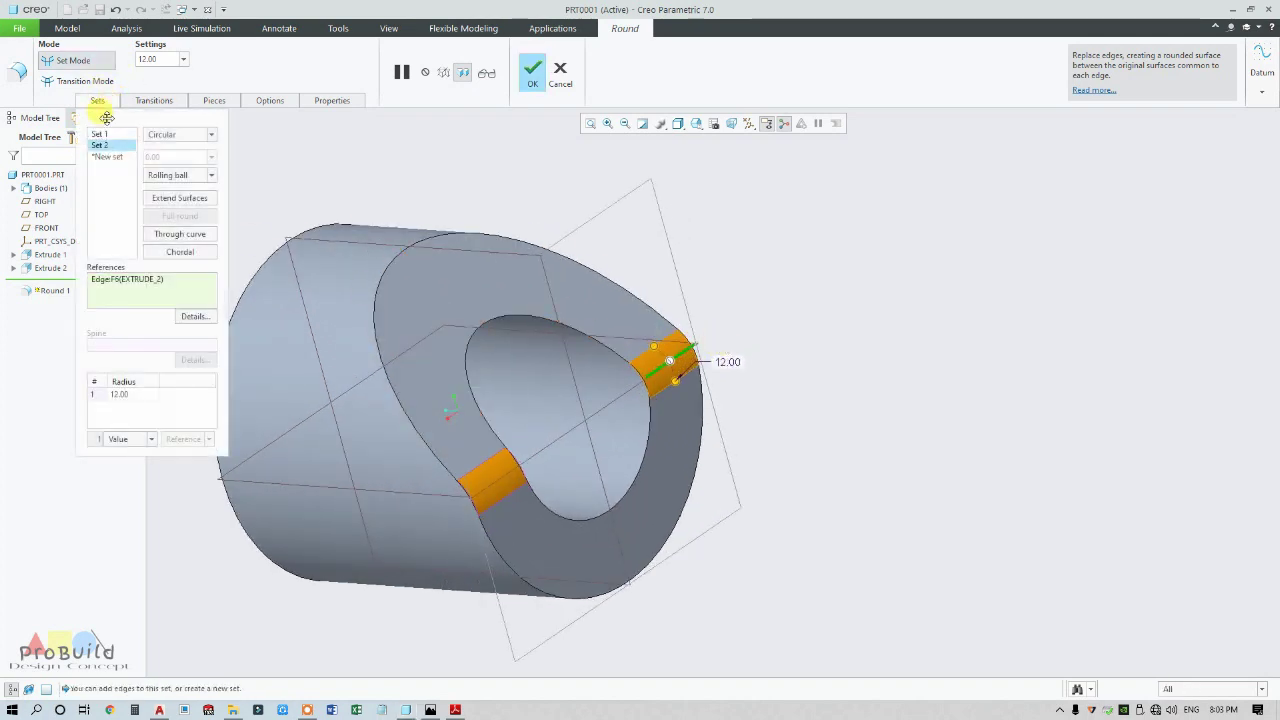
pyautogui.click(106, 156)
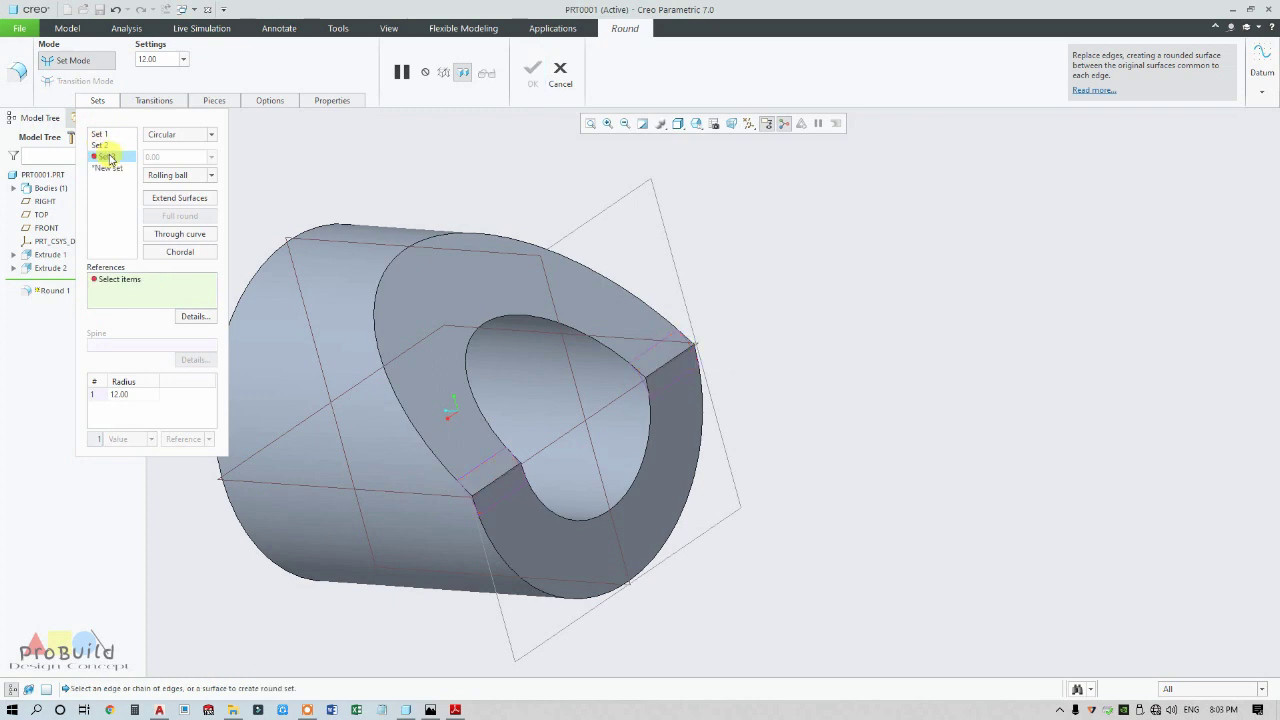
pyautogui.click(536, 313)
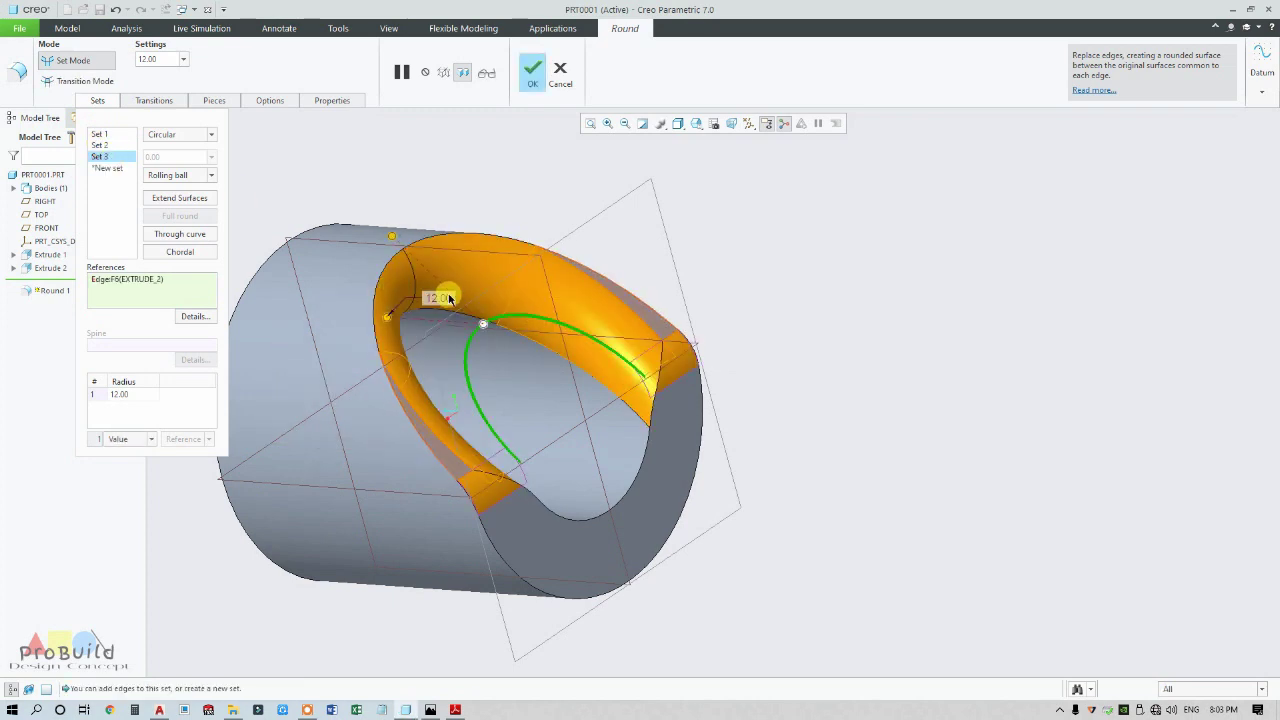
pyautogui.doubleClick(440, 295)
pyautogui.write('3')
pyautogui.press('Return')
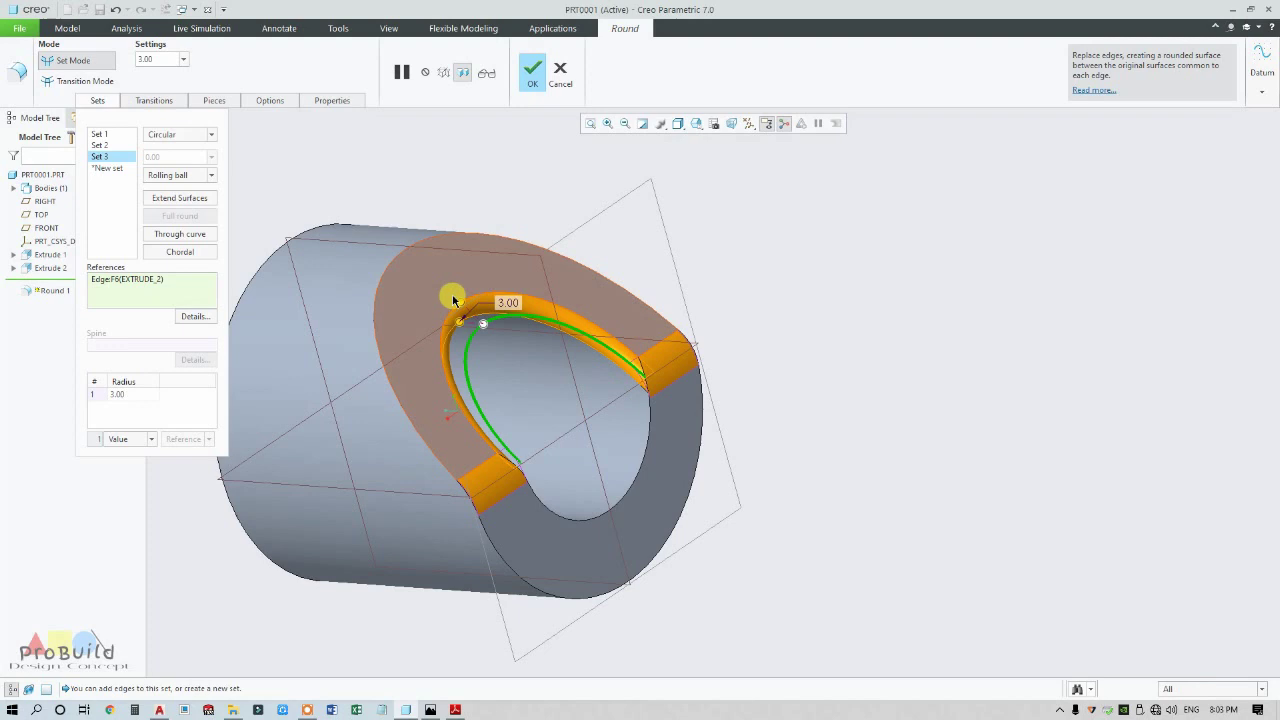
pyautogui.click(441, 234)
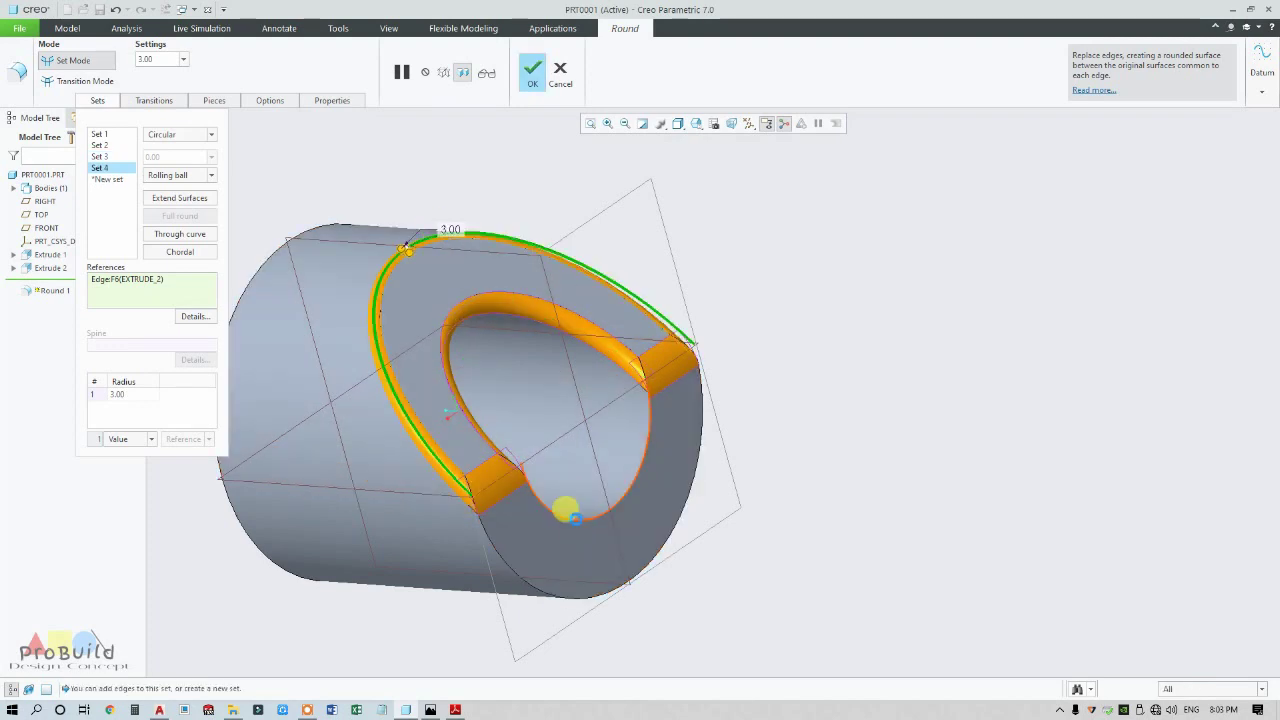
pyautogui.click(566, 510)
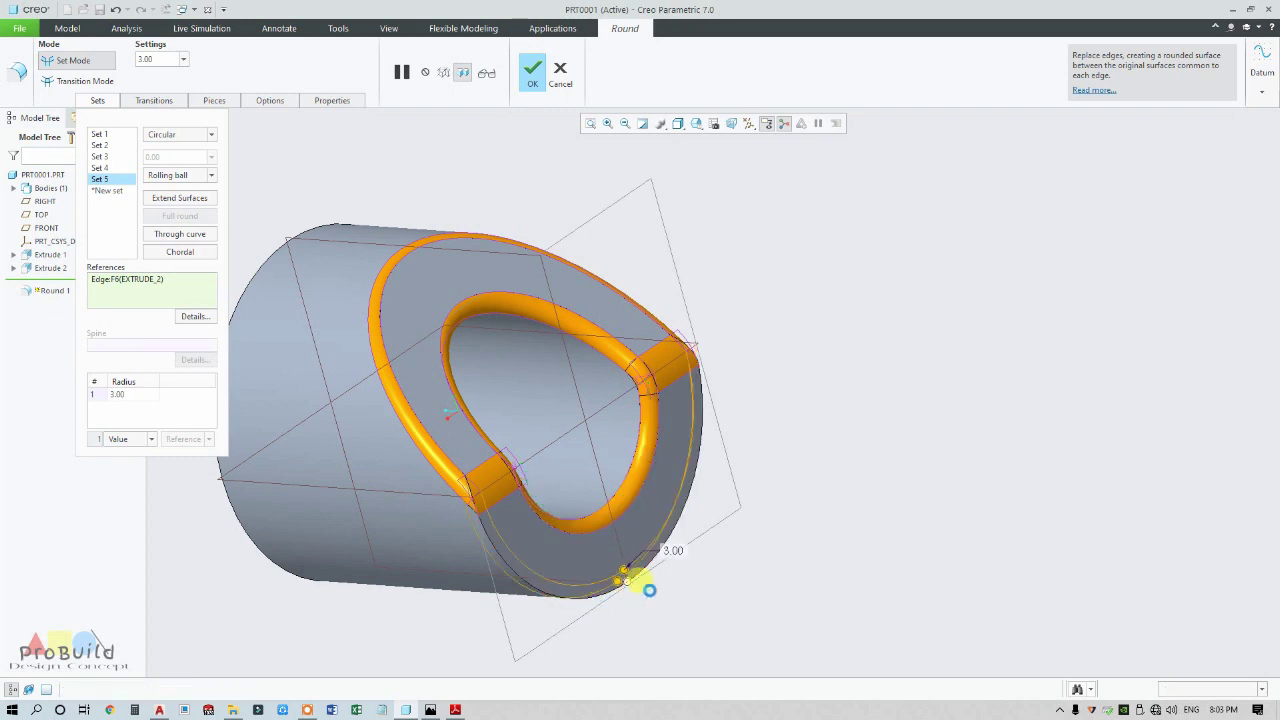
pyautogui.click(632, 580)
pyautogui.scroll(-3, 754, 547)
pyautogui.scroll(2, 708, 560)
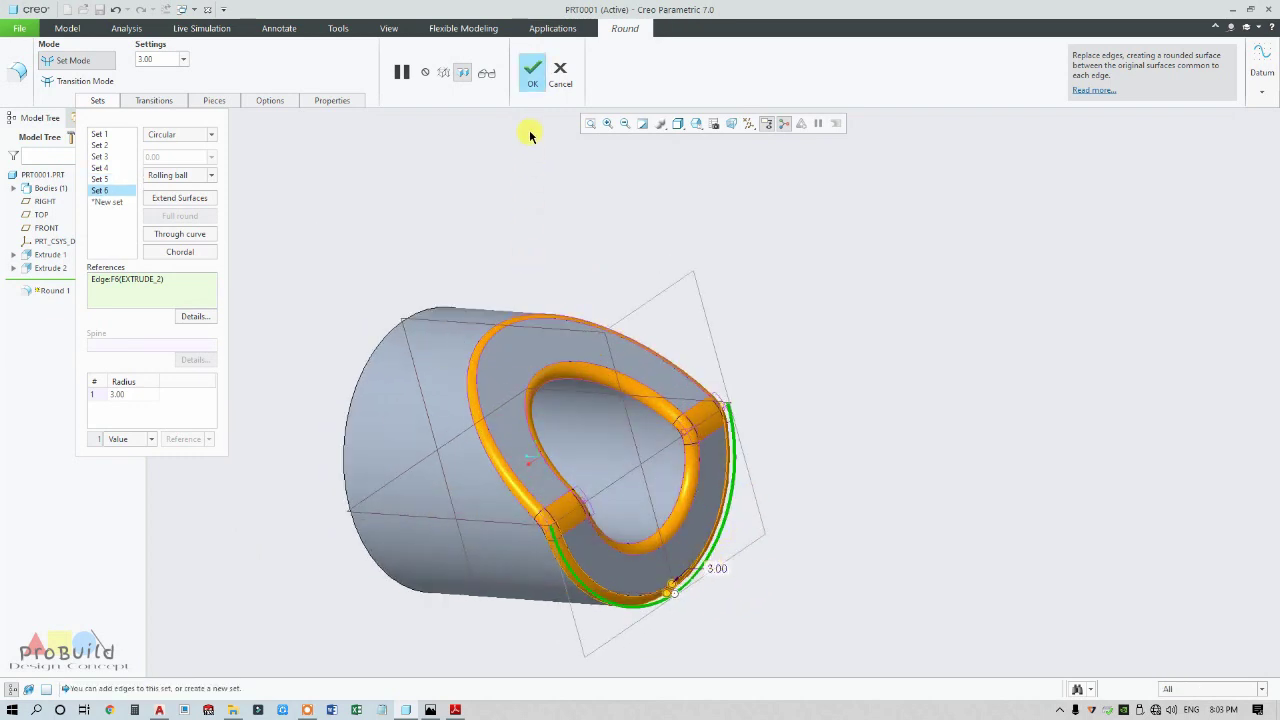
pyautogui.click(533, 78)
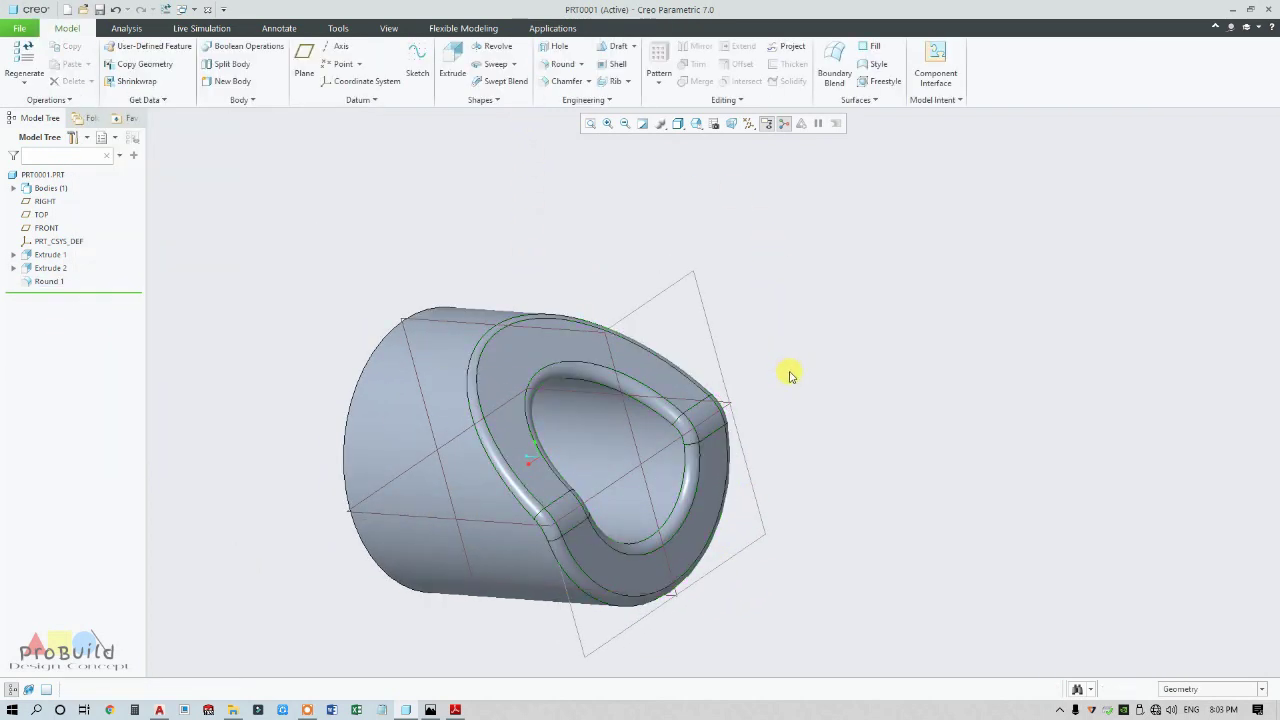
# Orbit the rounded part so the hole faces the viewer, then view the drawing PDF.
pyautogui.scroll(-3, 790, 380)
pyautogui.scroll(5, 789, 382)
pyautogui.moveTo(743, 429); pyautogui.dragTo(760, 370, button='middle')
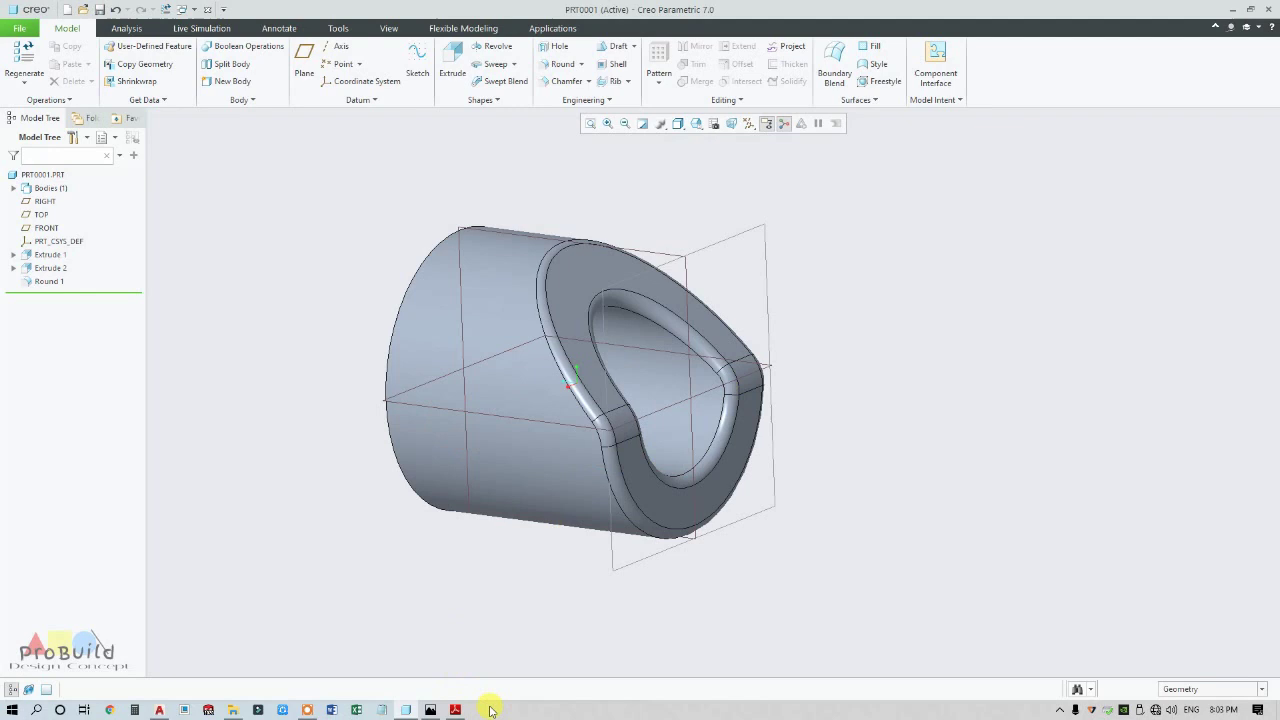
pyautogui.click(456, 710)
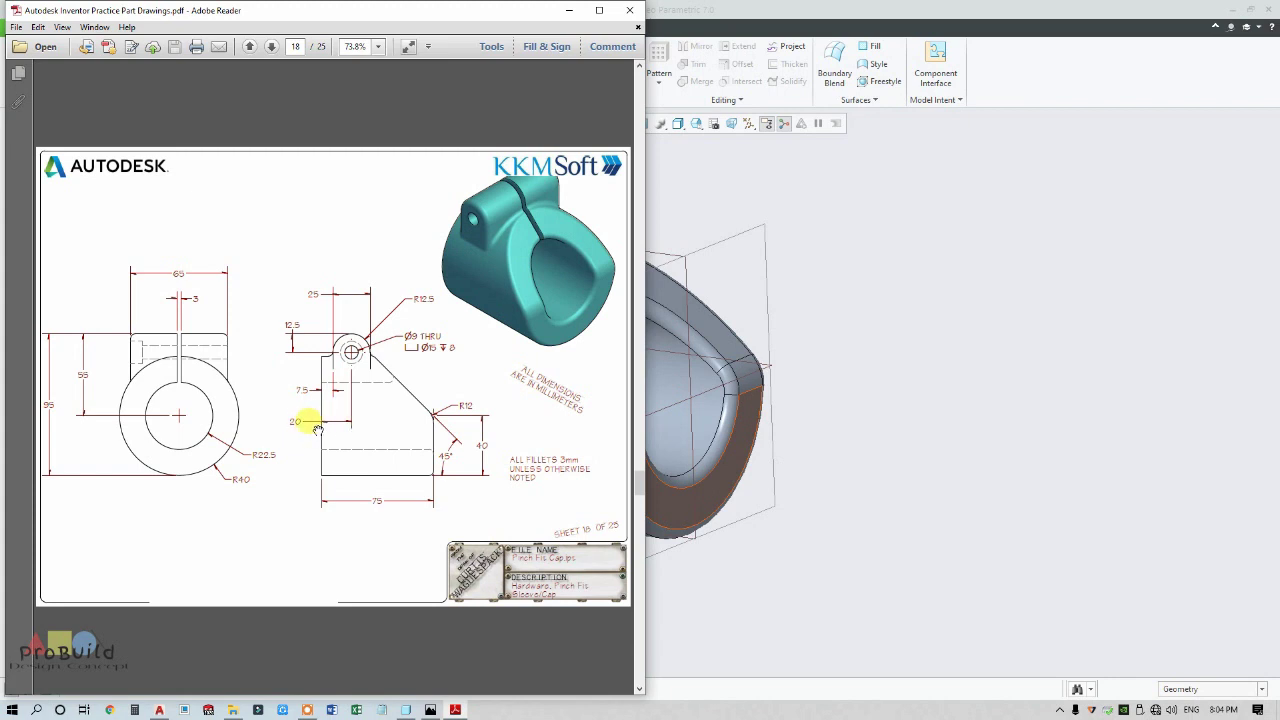
# Start an extrusion on the RIGHT plane in sketch view with Hidden Line display.
pyautogui.click(1160, 530)
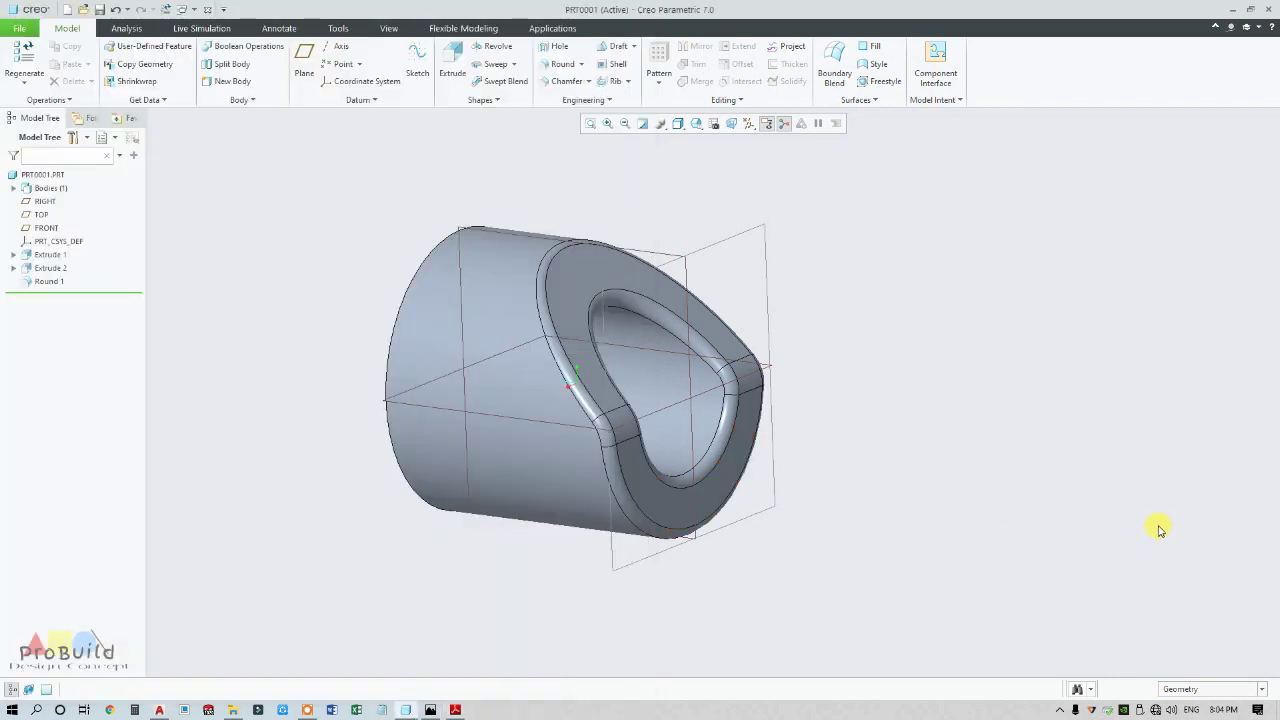
pyautogui.click(660, 252)
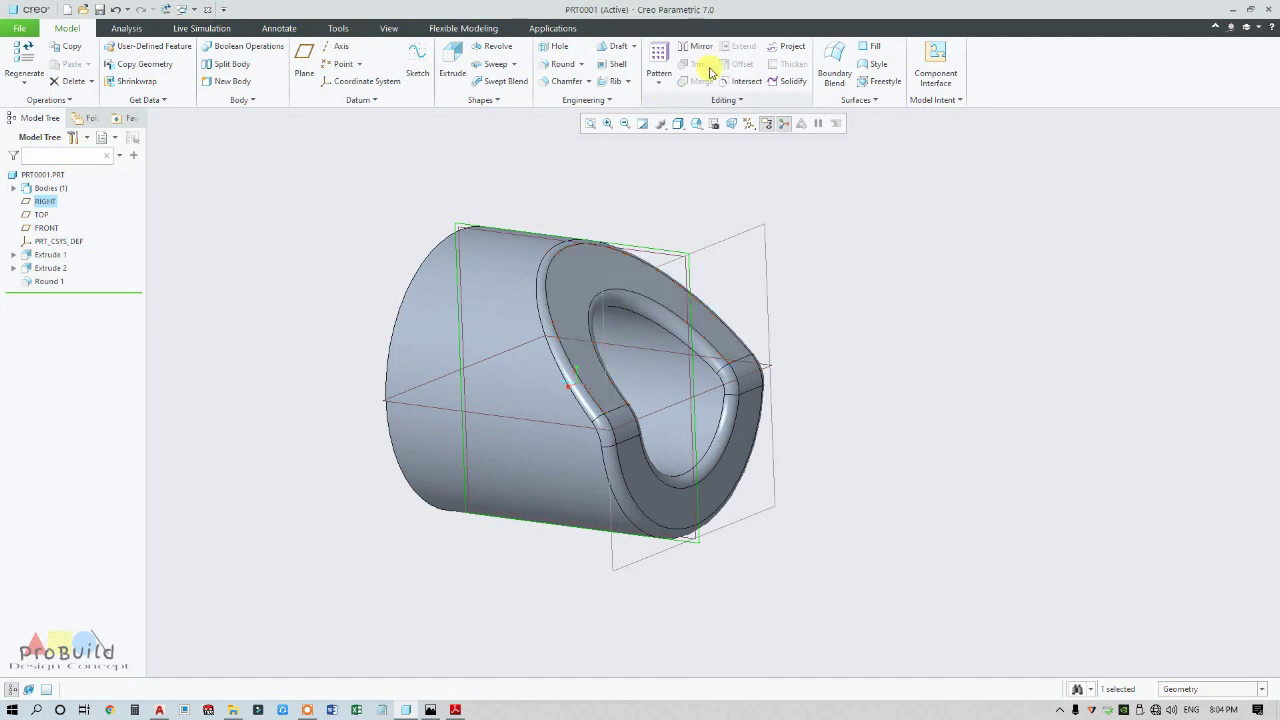
pyautogui.click(452, 62)
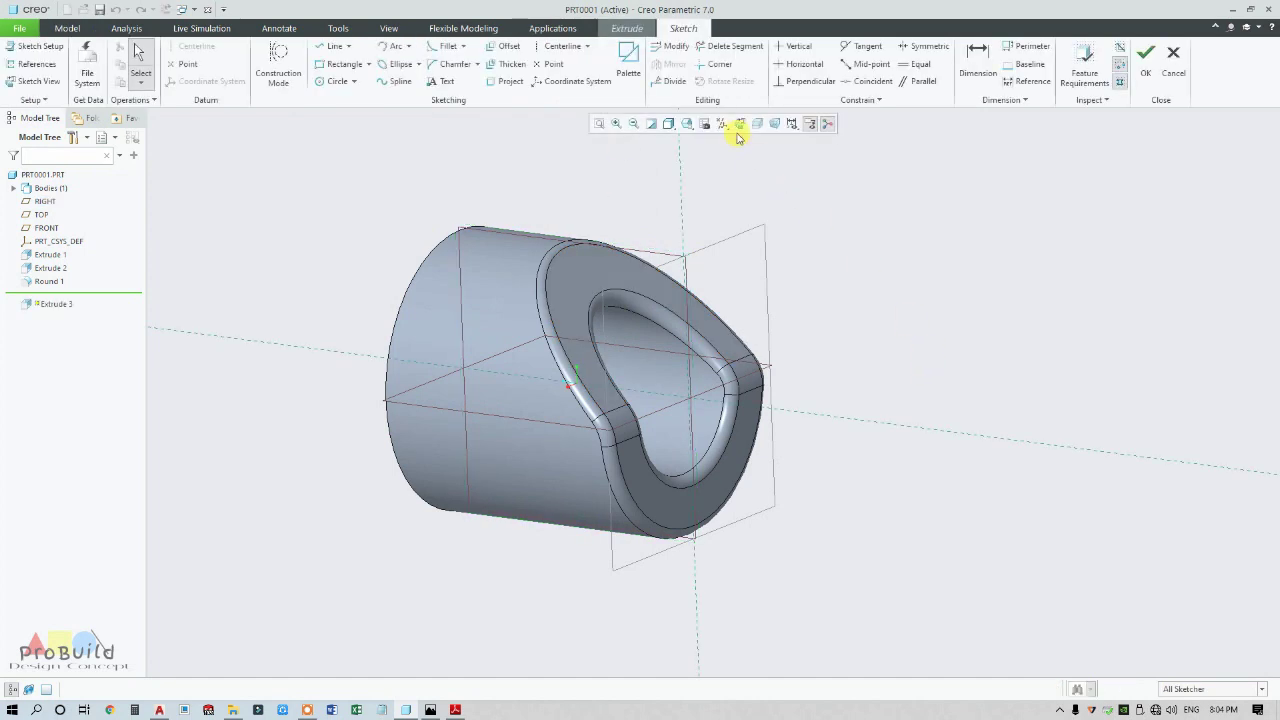
pyautogui.click(739, 124)
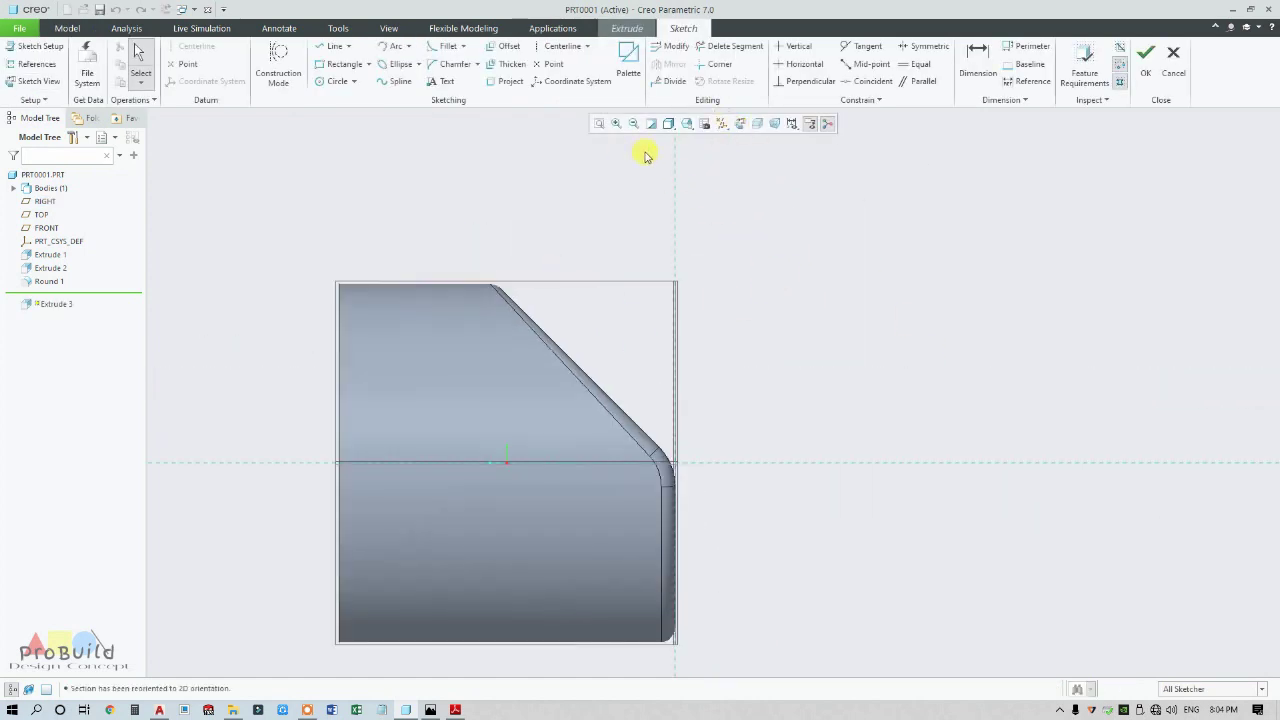
pyautogui.click(667, 124)
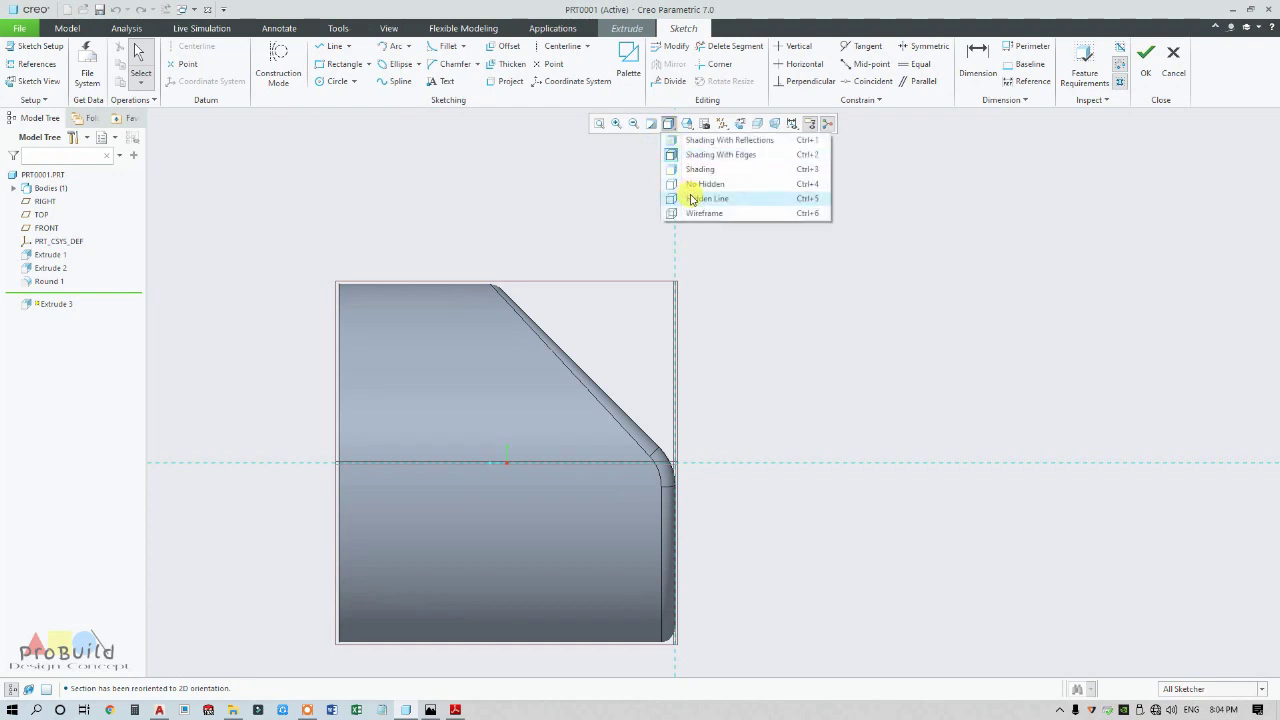
pyautogui.click(706, 199)
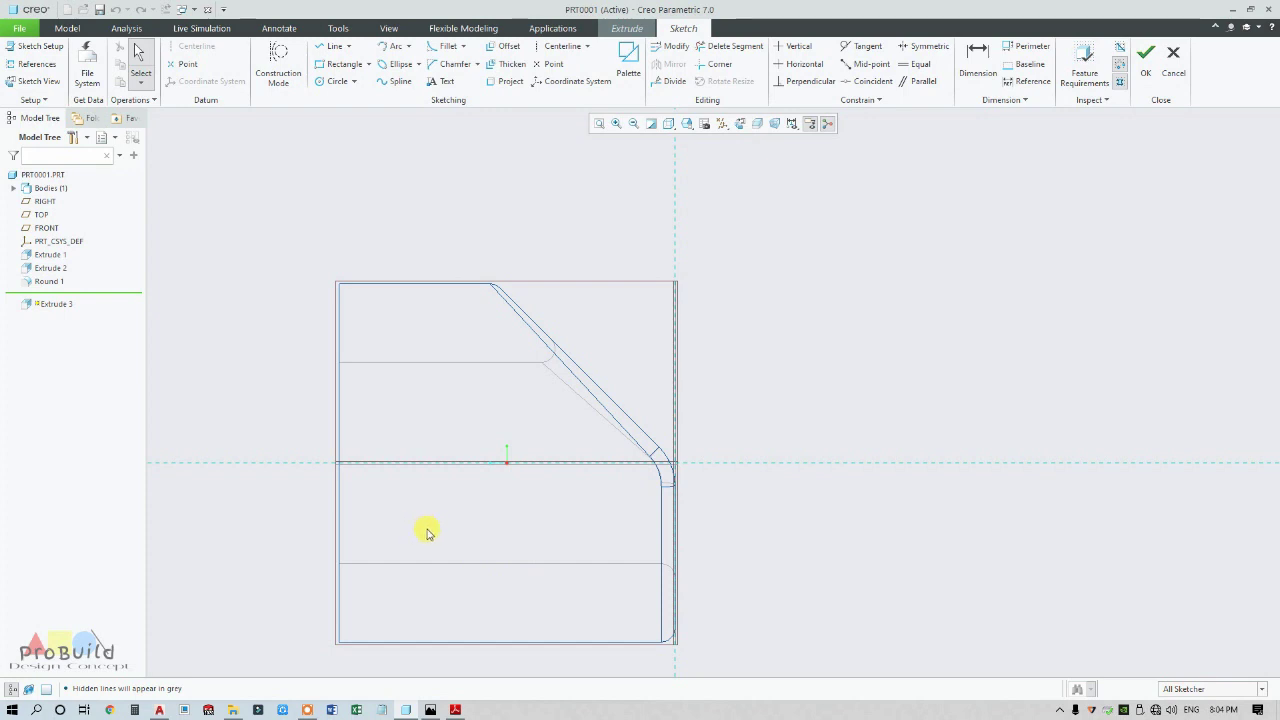
pyautogui.scroll(1, 480, 525)
pyautogui.scroll(-3, 446, 451)
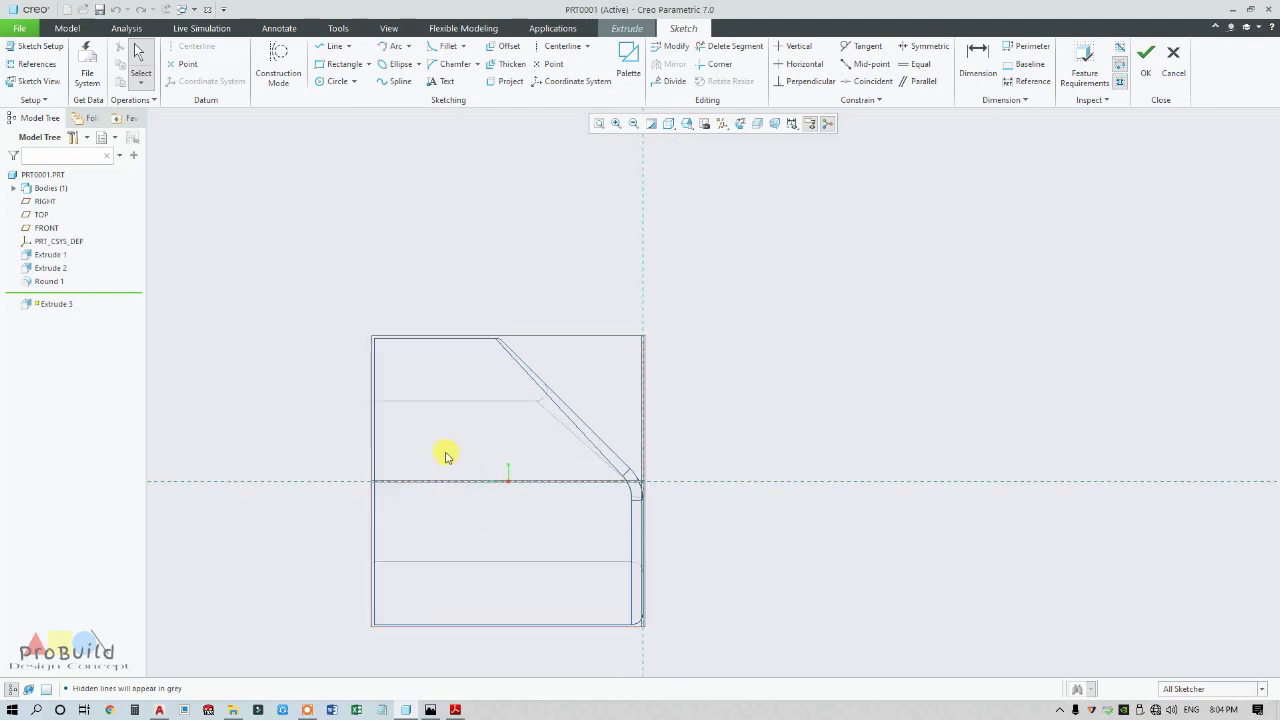
# Draw a Ø25 circle above the part and check it against the drawing.
pyautogui.click(333, 81)
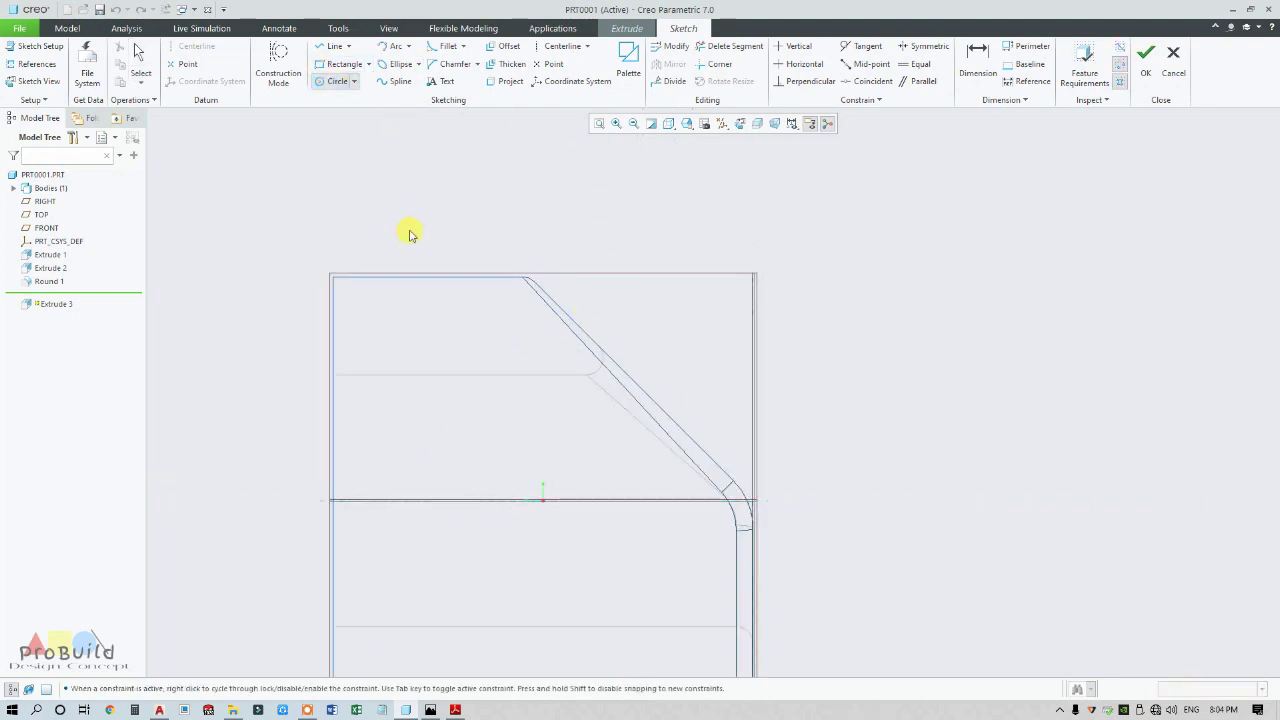
pyautogui.click(409, 231)
pyautogui.click(378, 206)
pyautogui.middleClick(370, 202)
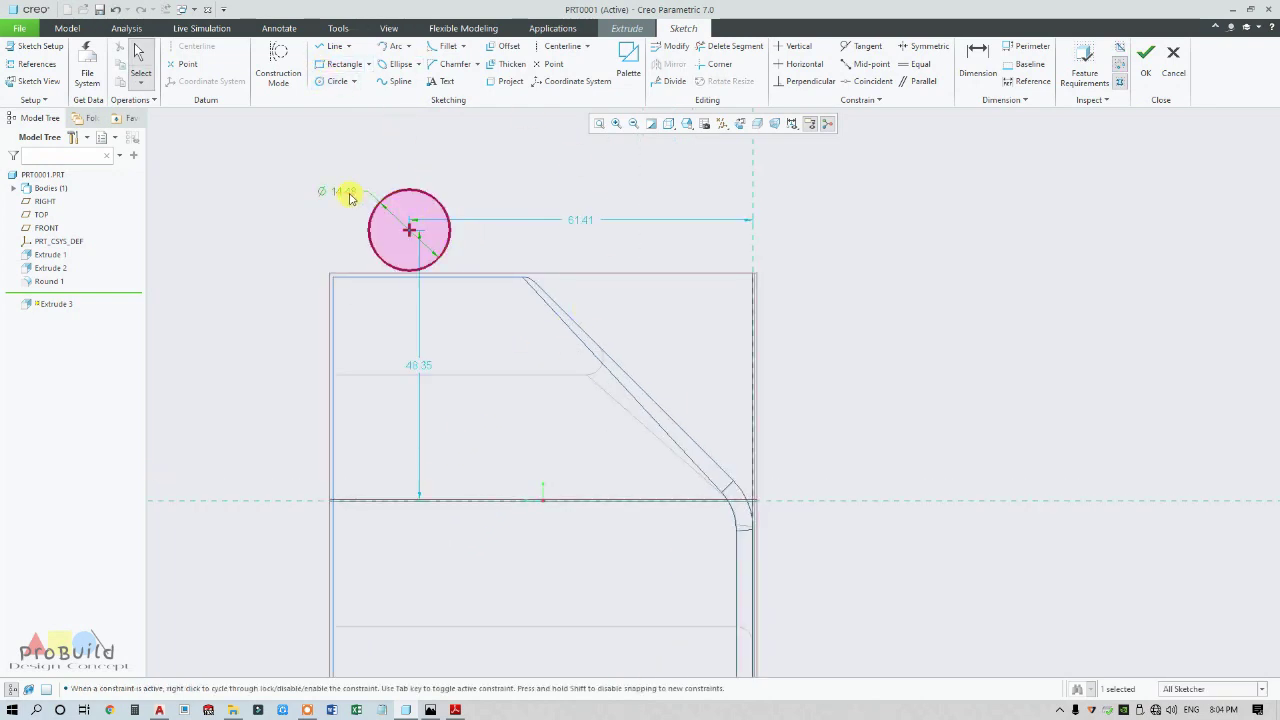
pyautogui.doubleClick(345, 192)
pyautogui.write('12.5')
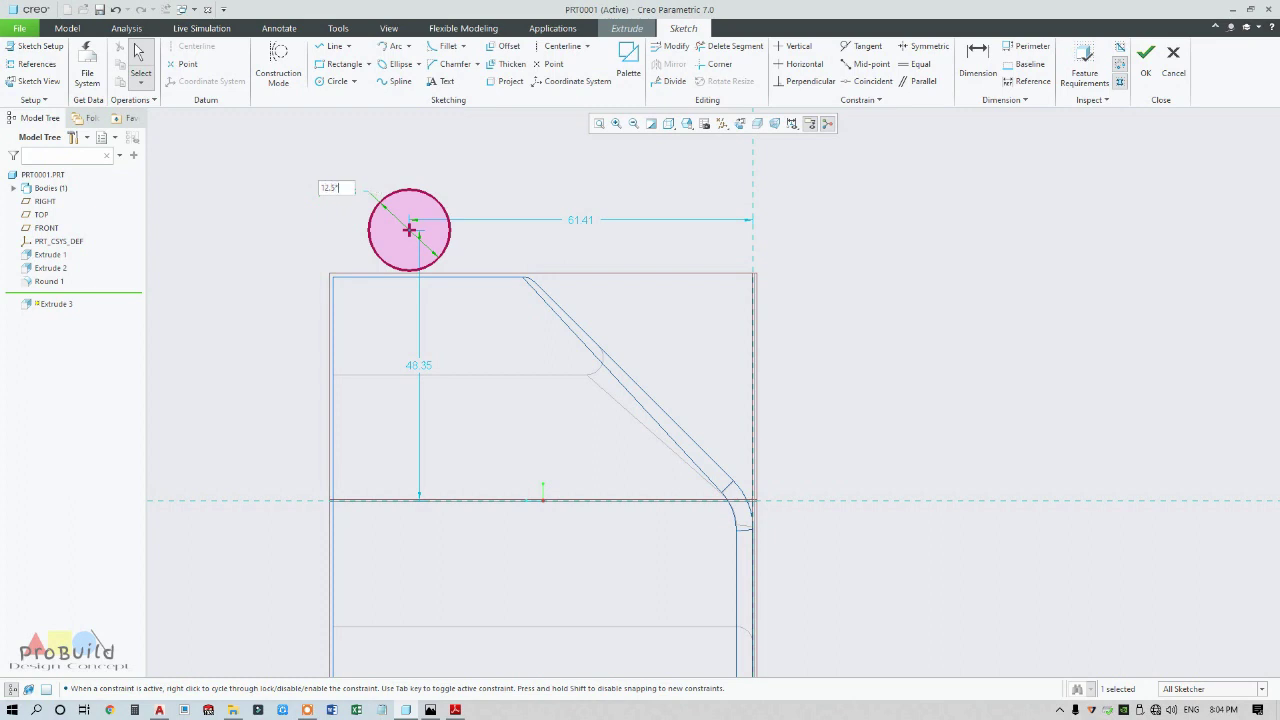
pyautogui.press('Return')
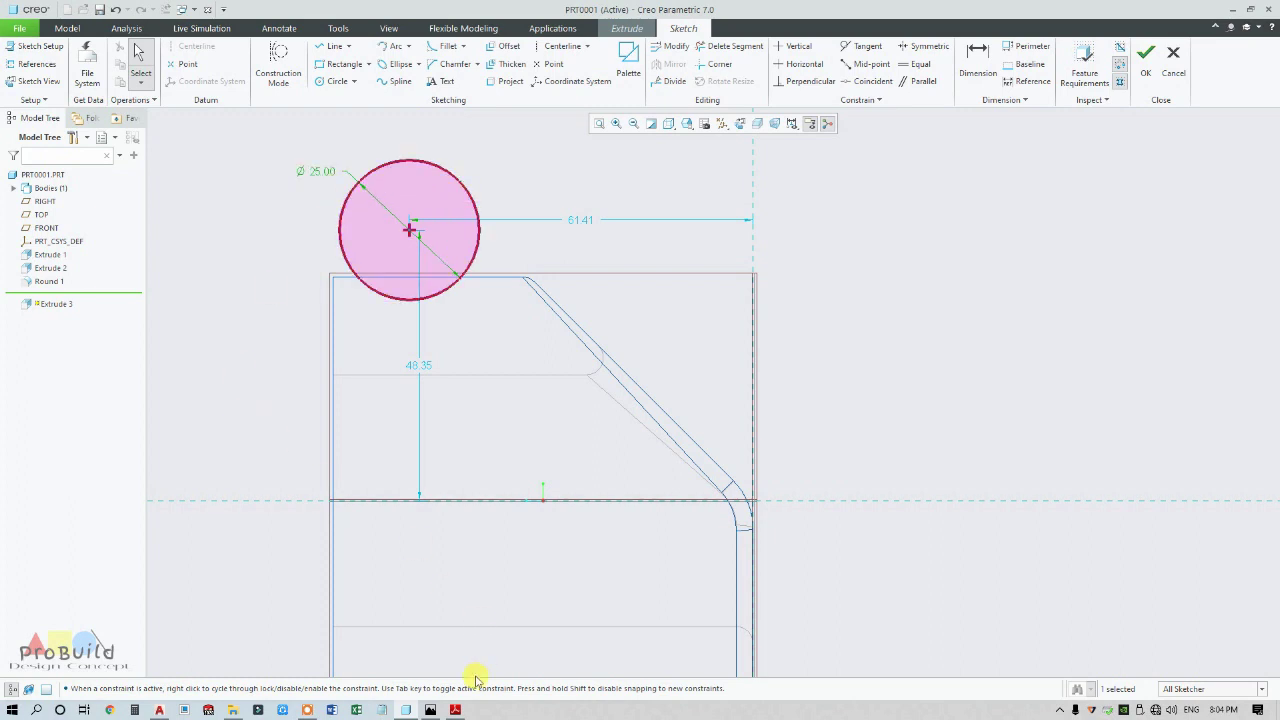
pyautogui.click(455, 710)
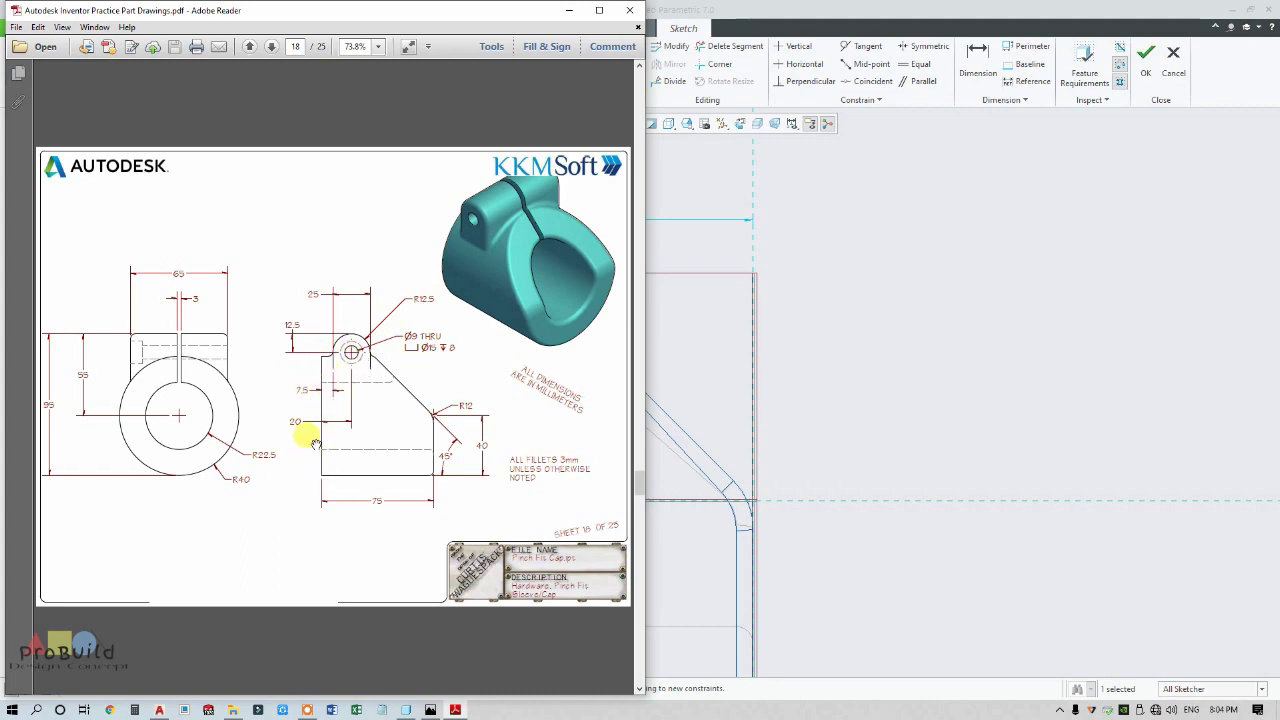
# Dimension the lug circle's centre 7.50 from the part's left edge and move the label above the circle.
pyautogui.click(770, 375)
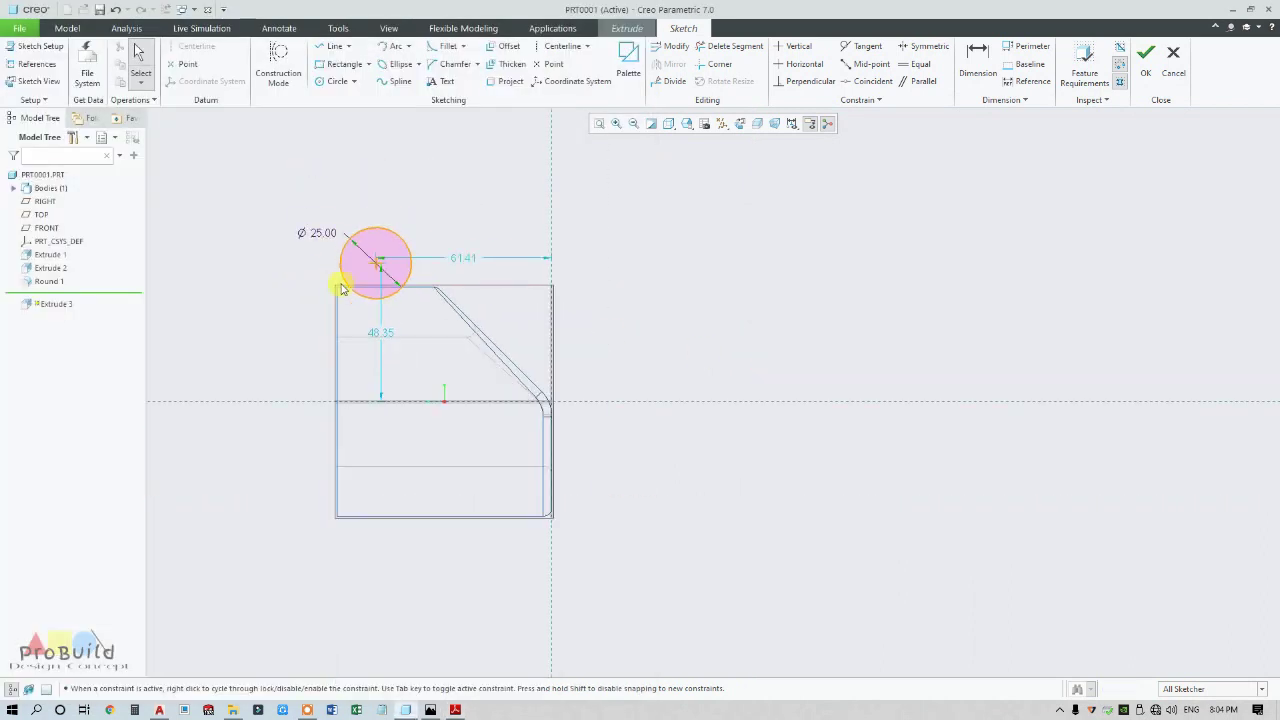
pyautogui.scroll(2, 341, 288)
pyautogui.click(978, 62)
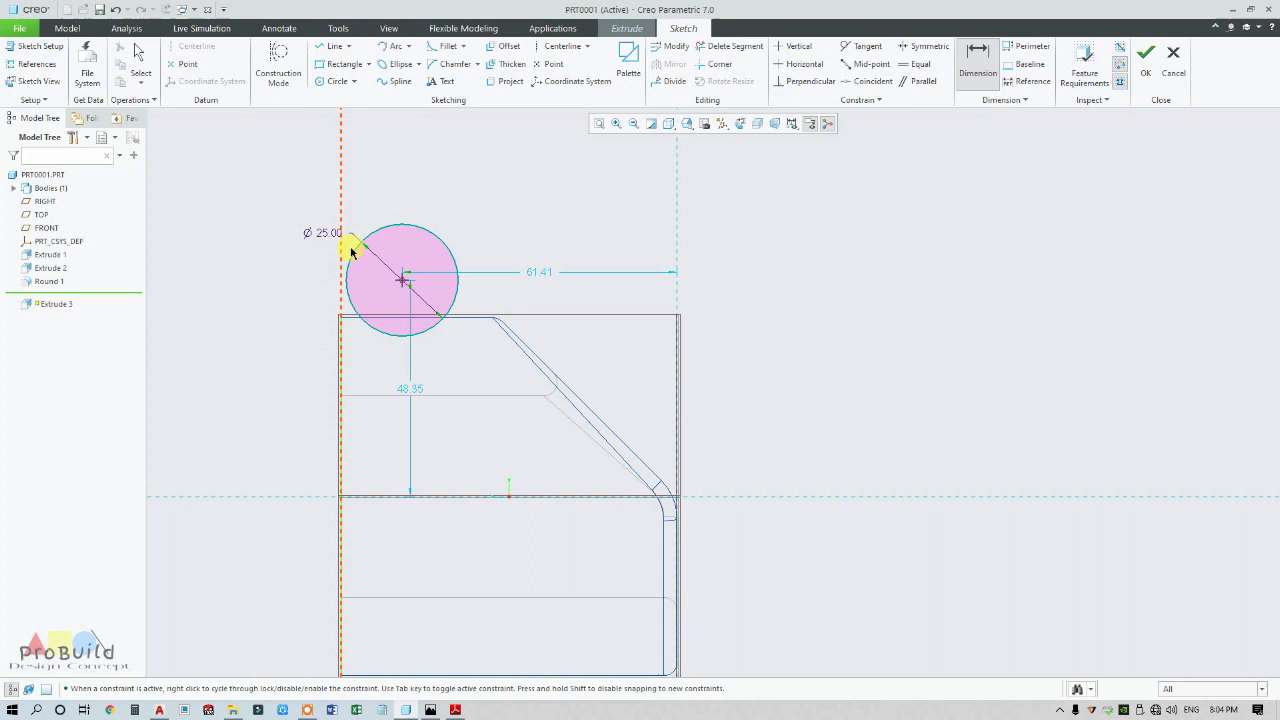
pyautogui.middleClick(364, 206)
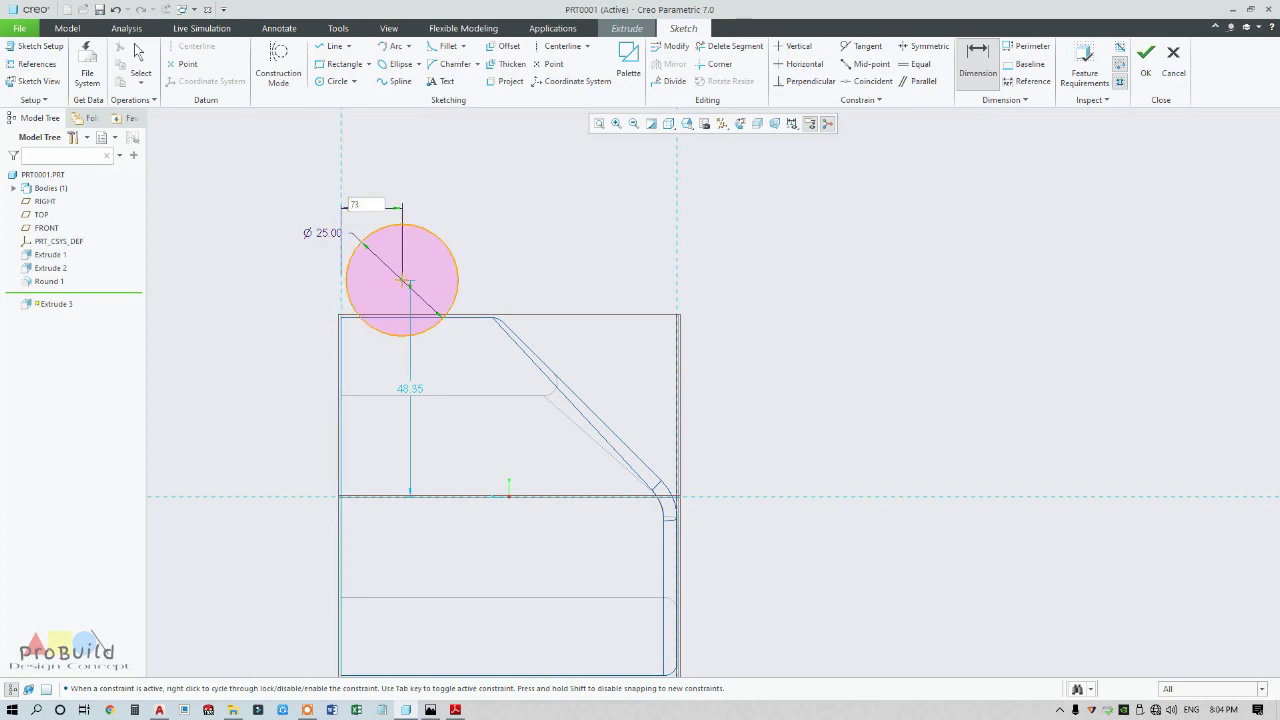
pyautogui.write('7')
pyautogui.press('Return')
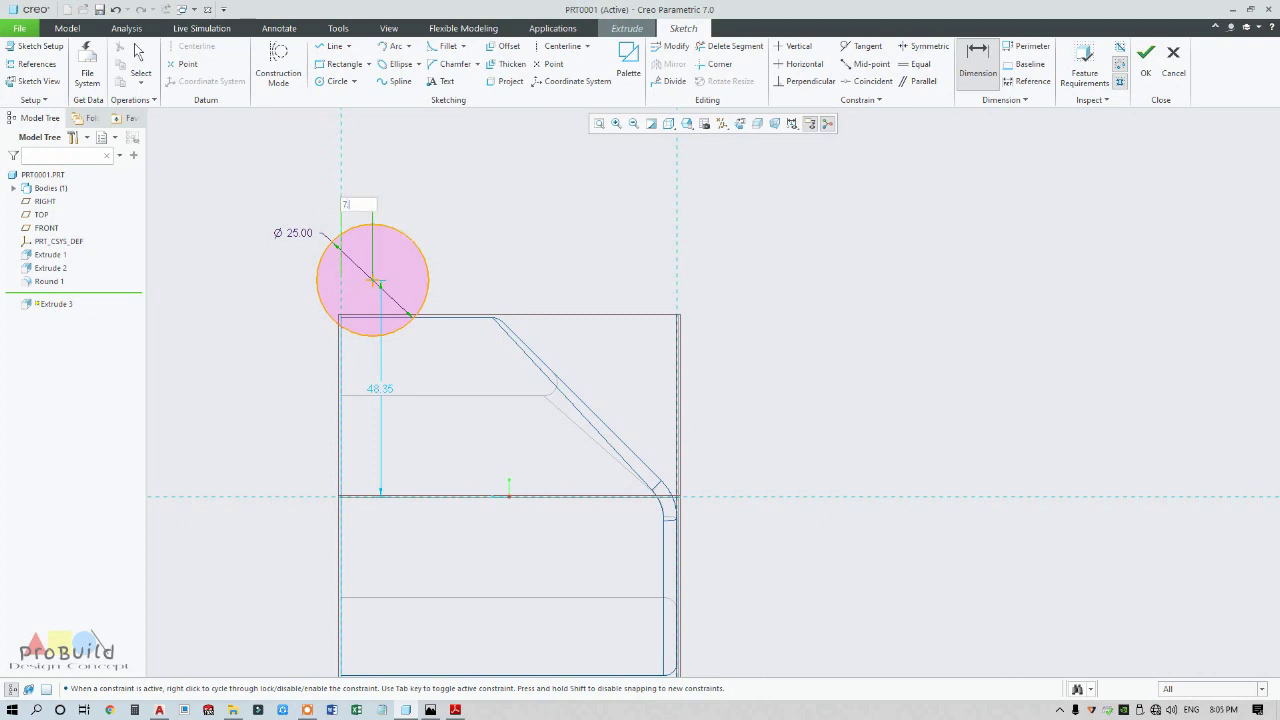
pyautogui.write('5')
pyautogui.click(359, 212)
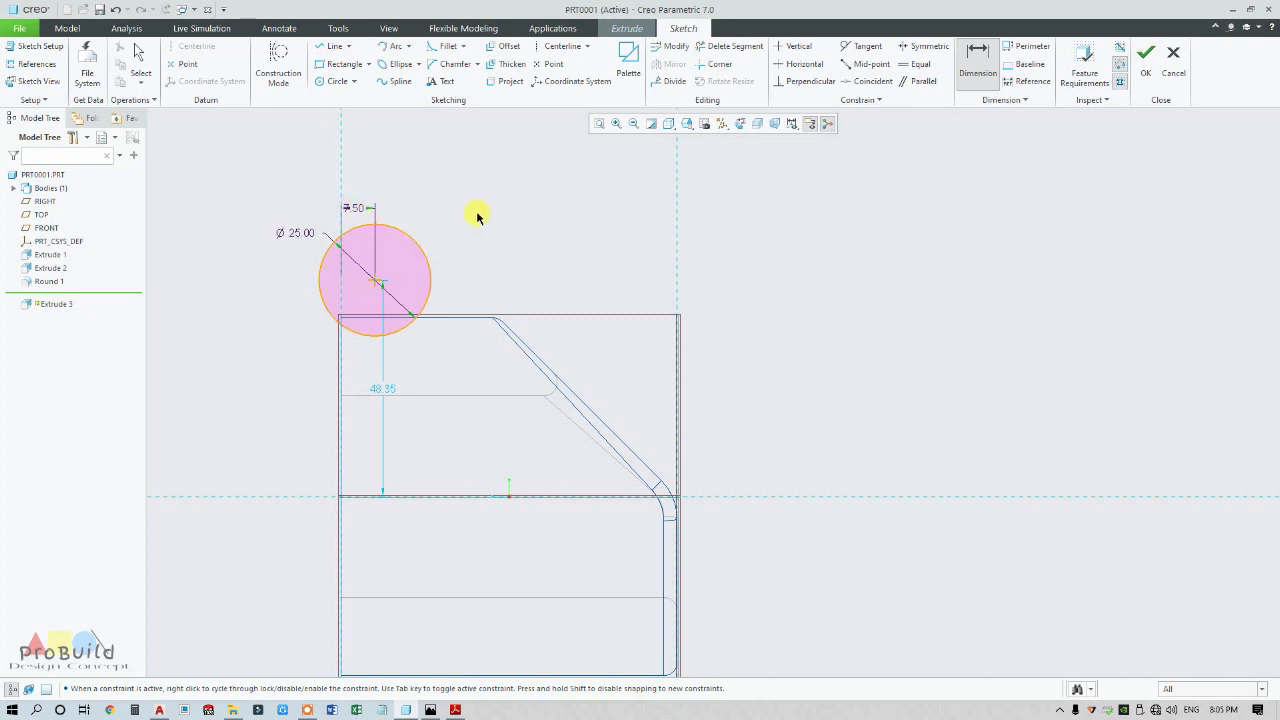
pyautogui.middleClick(423, 209)
pyautogui.moveTo(357, 200); pyautogui.dragTo(432, 179)
# Switch back to the reference drawing in Adobe Reader.
pyautogui.scroll(2, 471, 269)
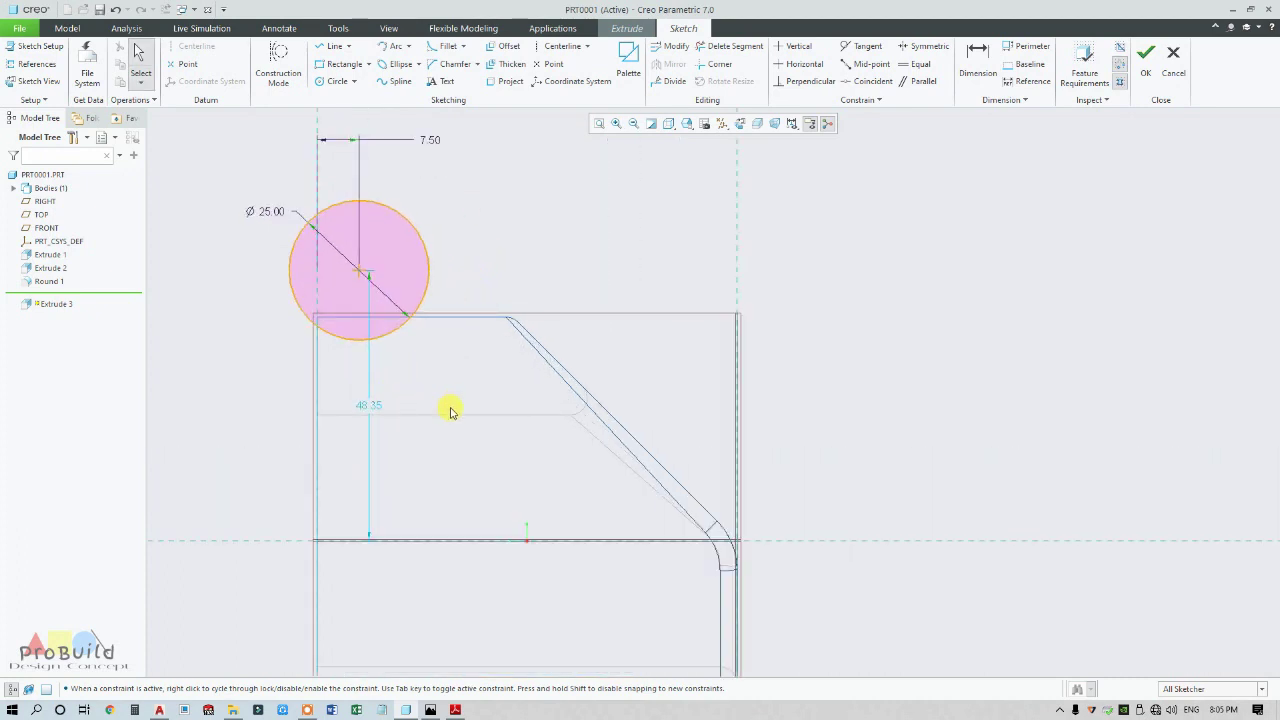
pyautogui.scroll(-1, 390, 507)
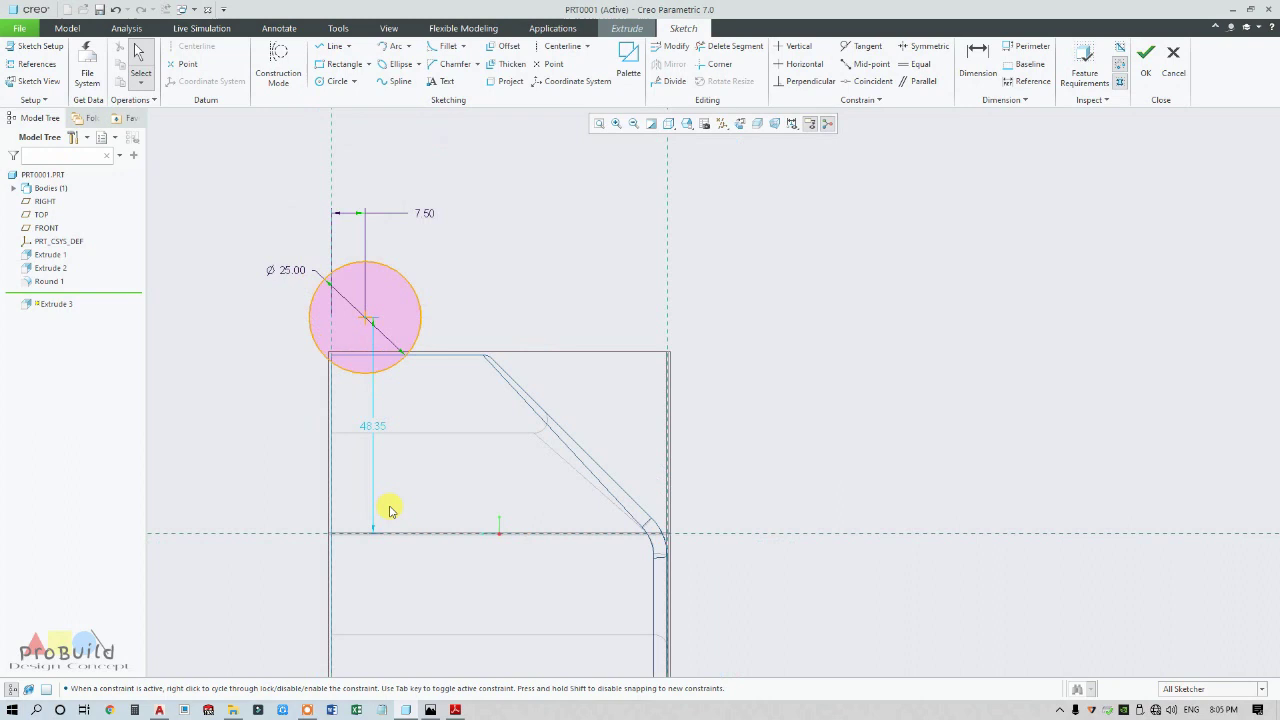
pyautogui.click(458, 711)
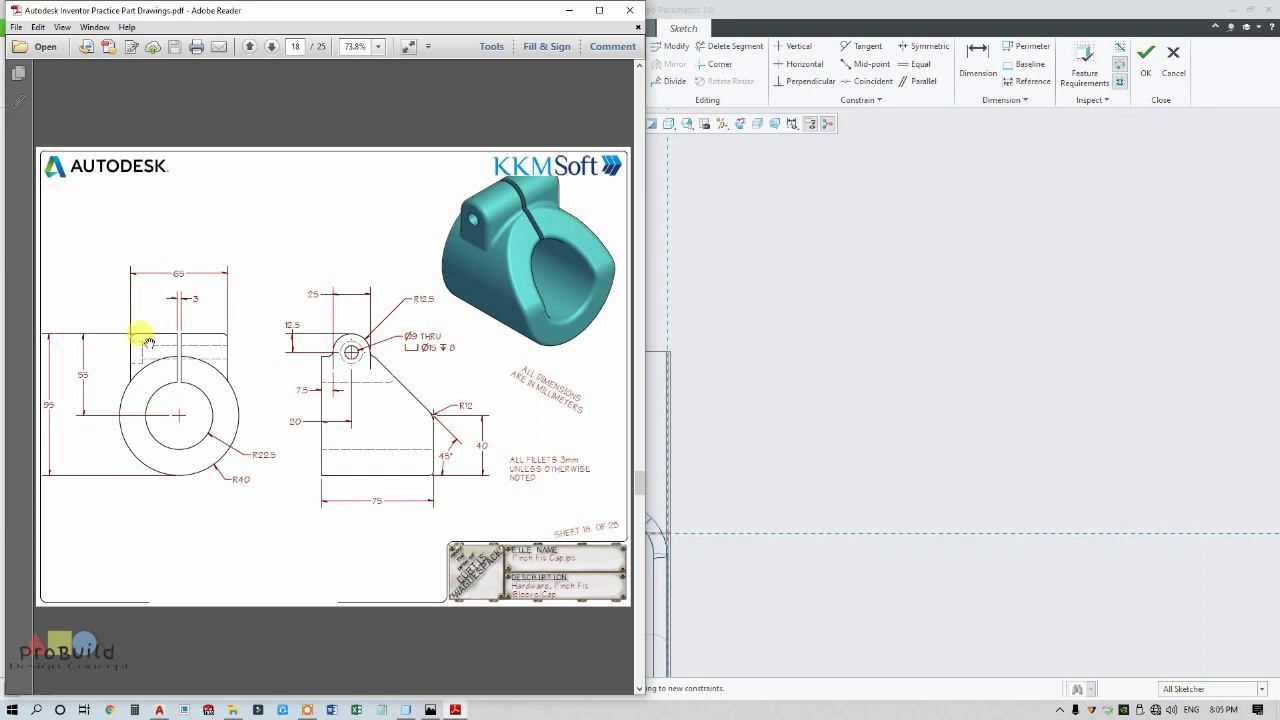
# Place a radius dimension on the circle, then undo it as conflicting.
pyautogui.click(965, 375)
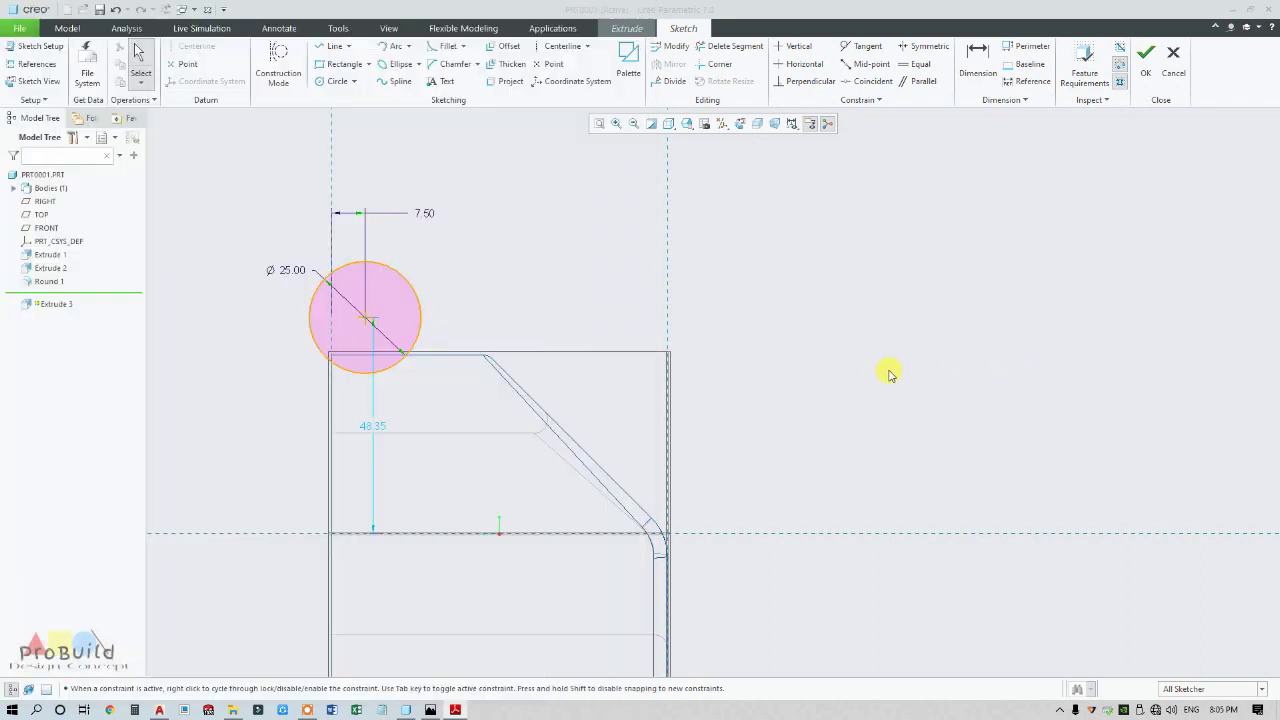
pyautogui.click(977, 60)
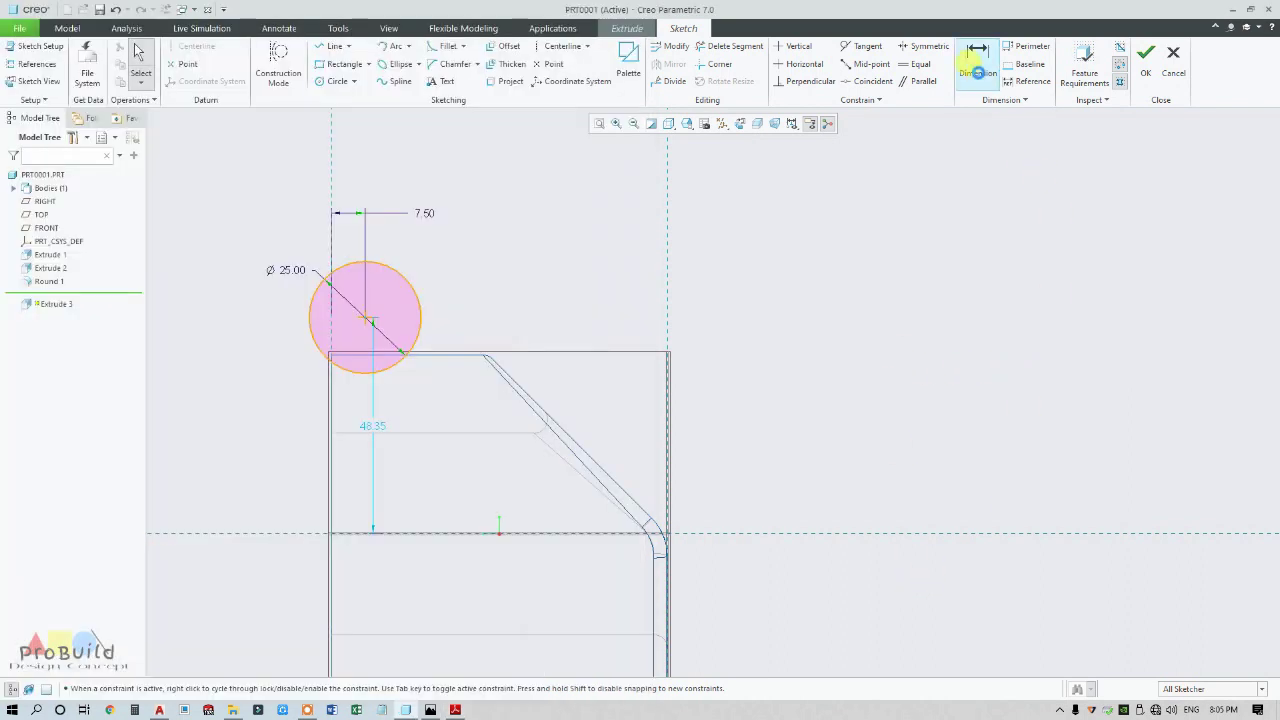
pyautogui.click(366, 264)
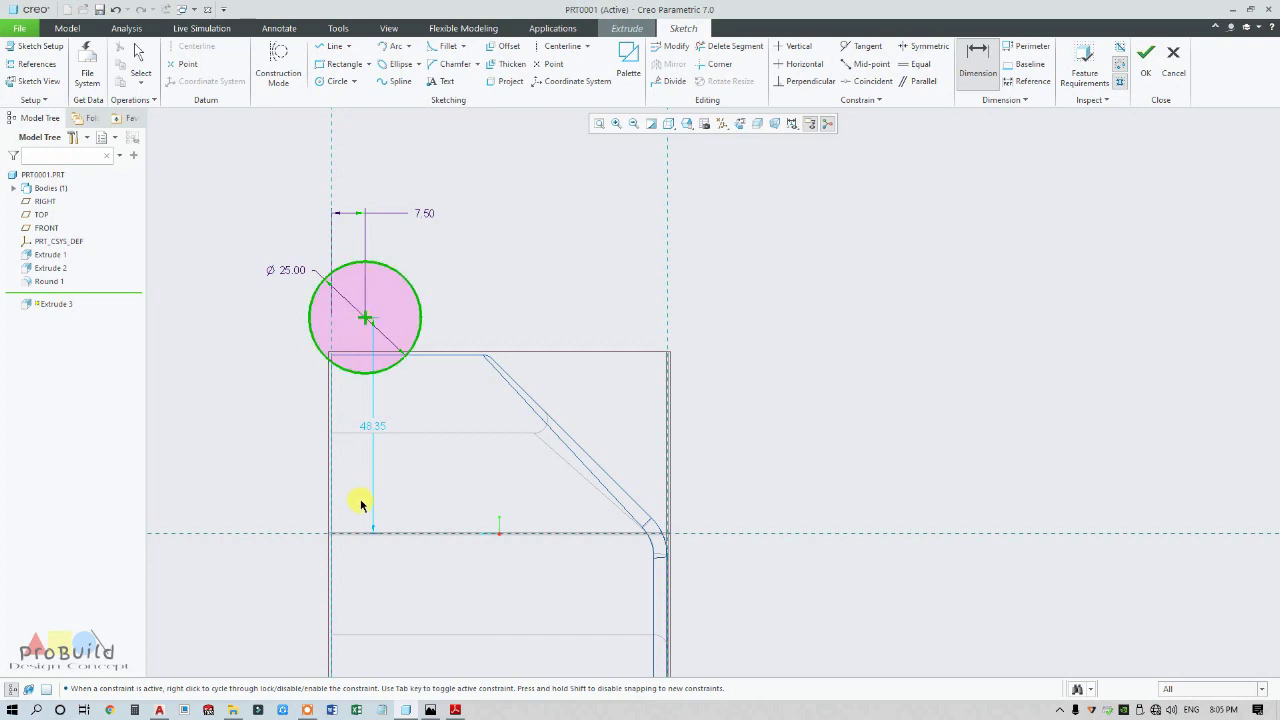
pyautogui.middleClick(240, 436)
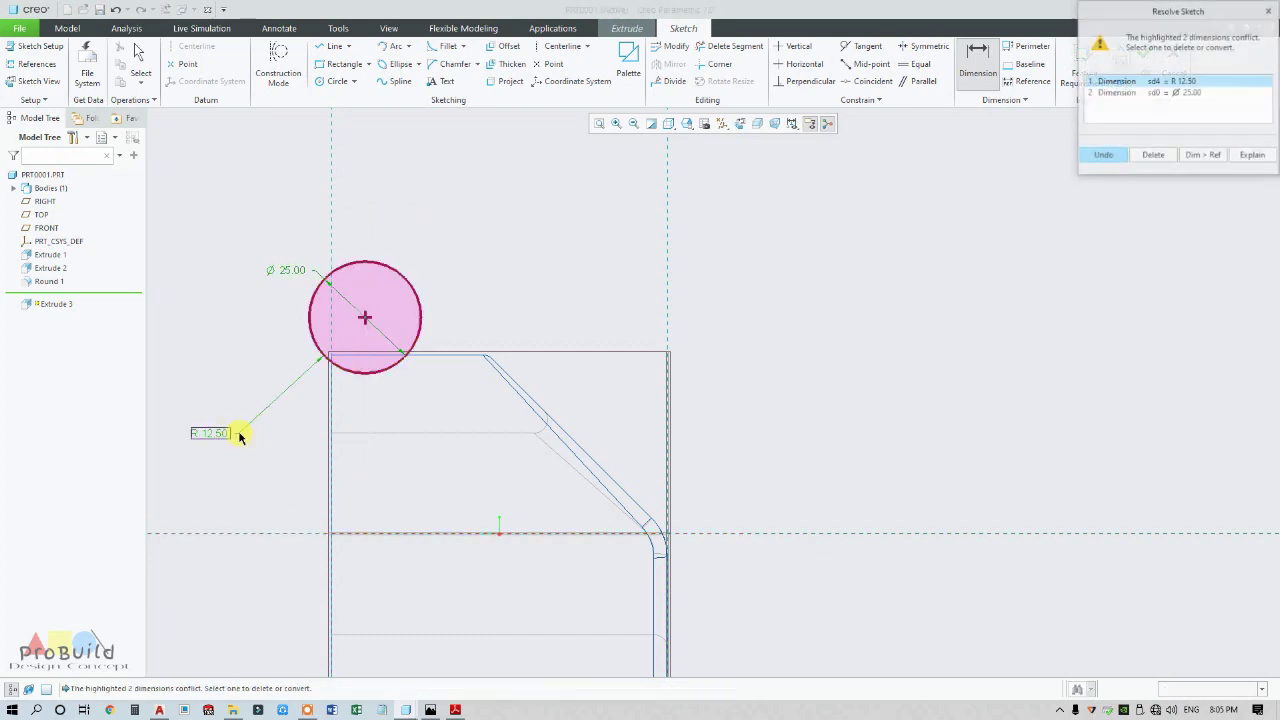
pyautogui.press('Return')
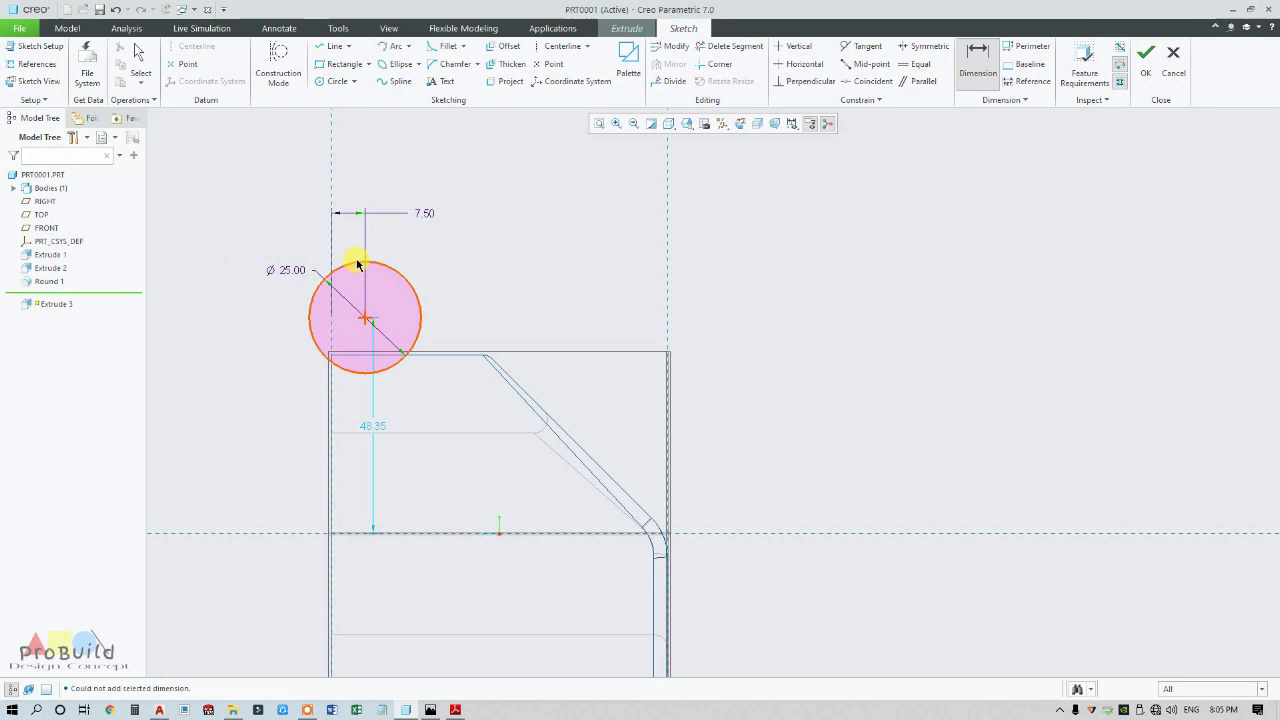
# Dimension the circle's top 55.00 above the horizontal centreline and return to the reference drawing.
pyautogui.click(360, 262)
pyautogui.middleClick(234, 457)
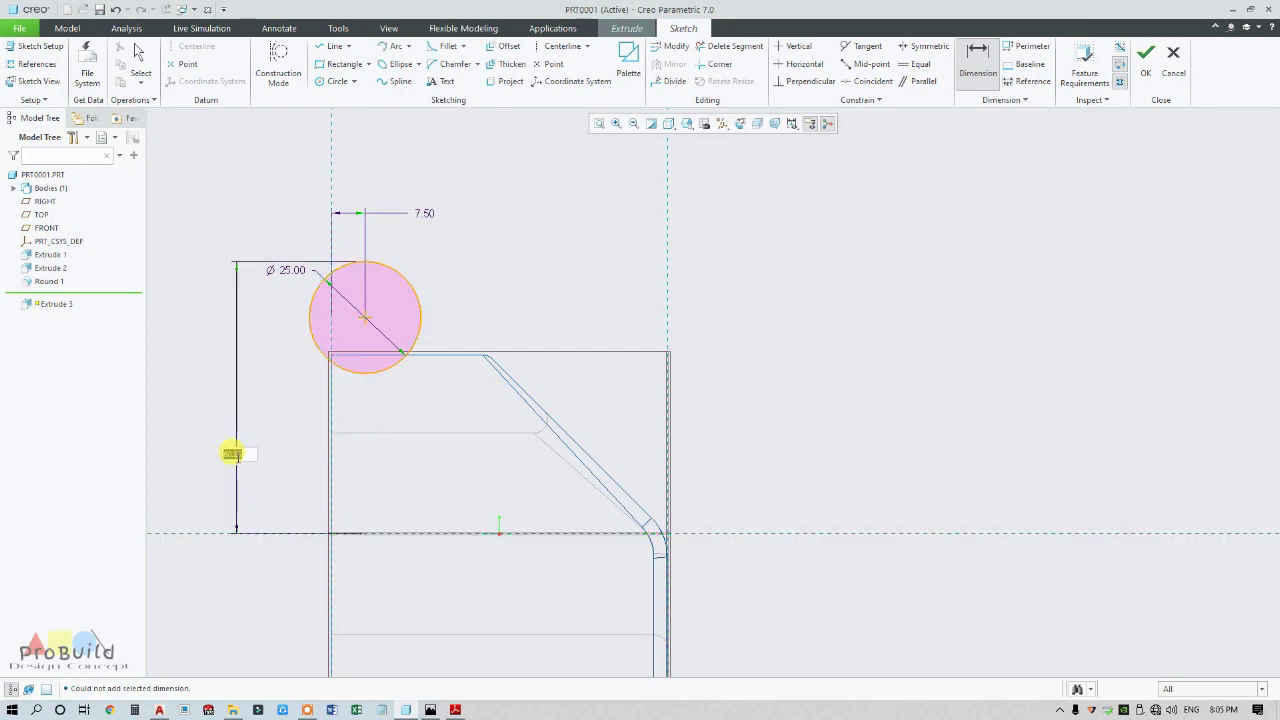
pyautogui.press('Return')
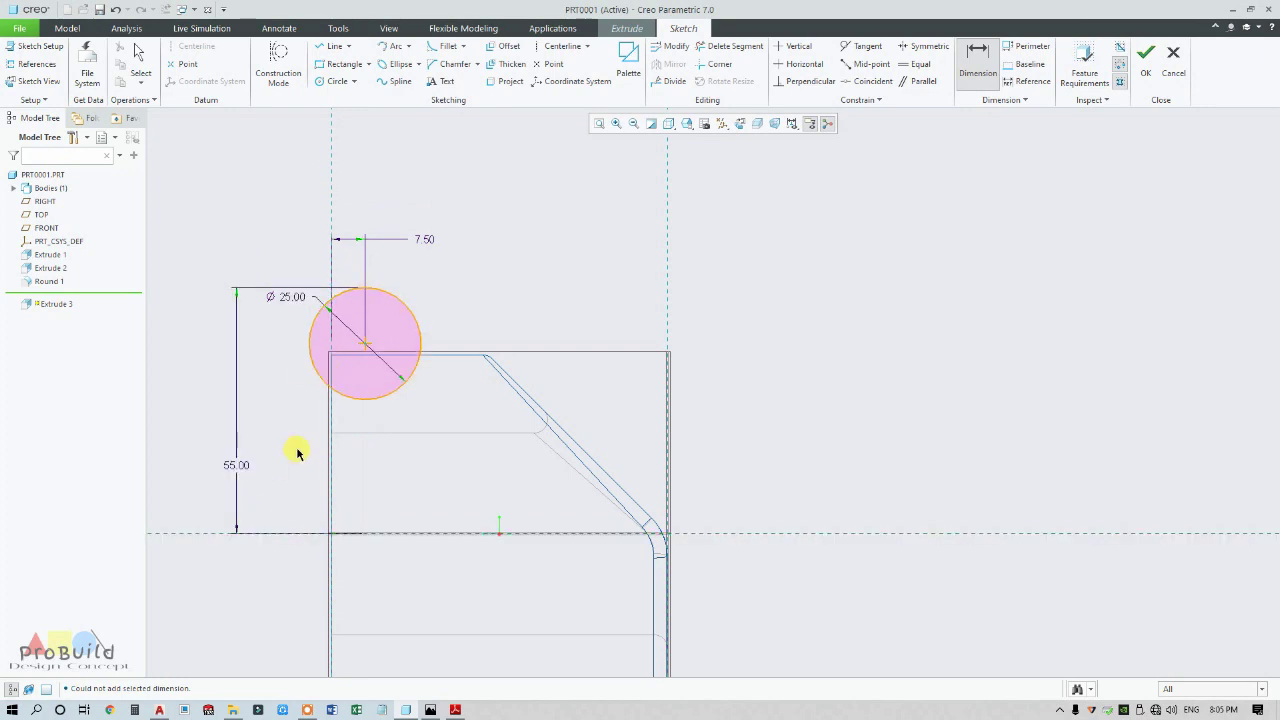
pyautogui.scroll(1, 387, 470)
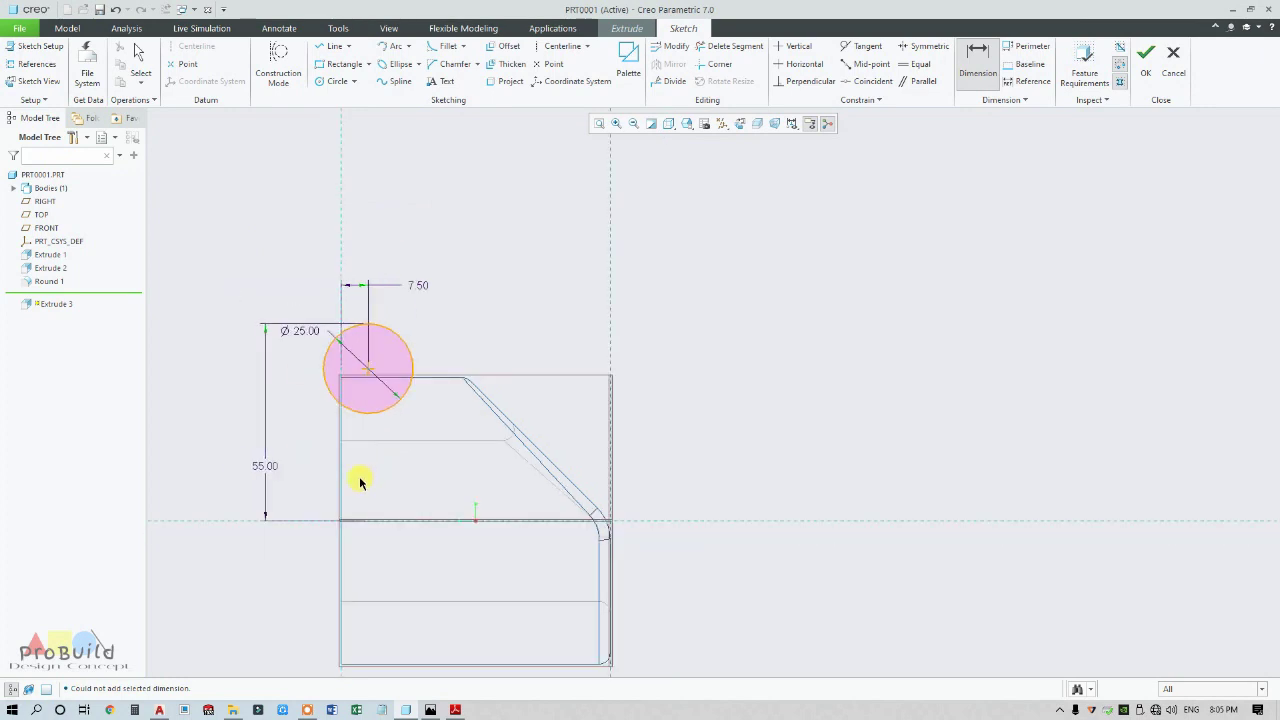
pyautogui.click(455, 711)
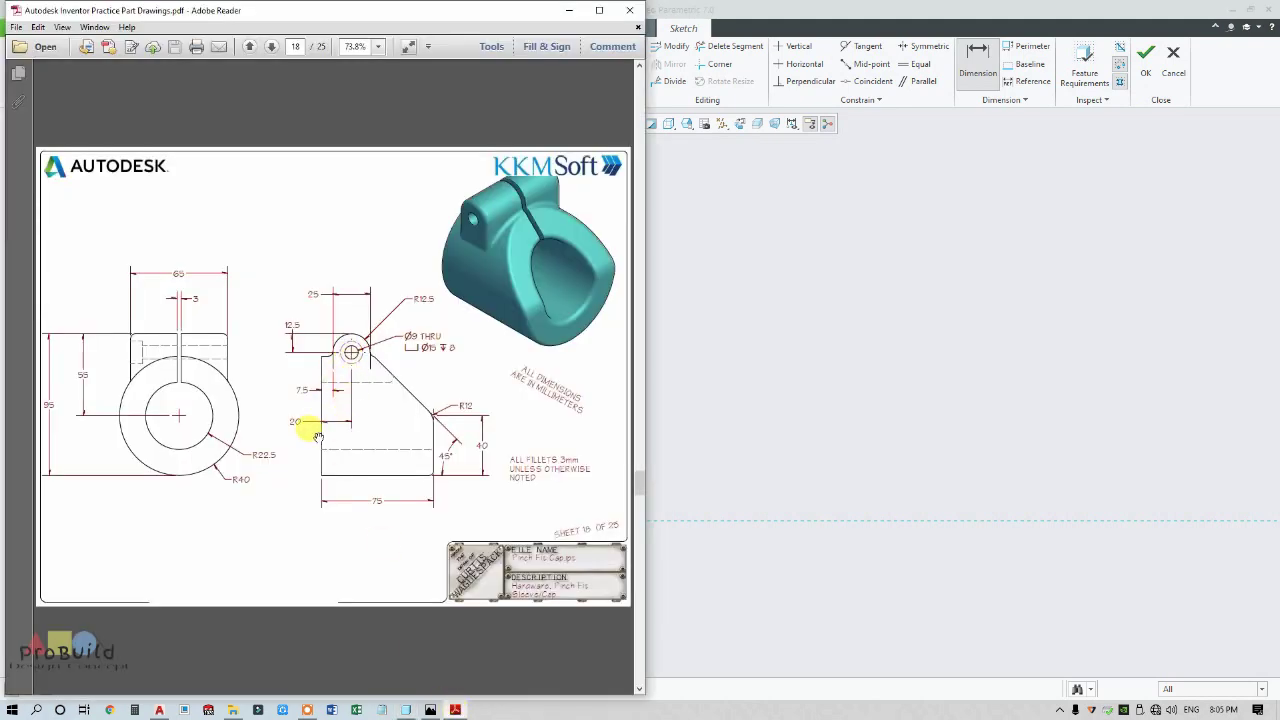
# Undo the 7.50 dimension on the lug circle's centre.
pyautogui.click(683, 435)
pyautogui.middleClick(497, 455)
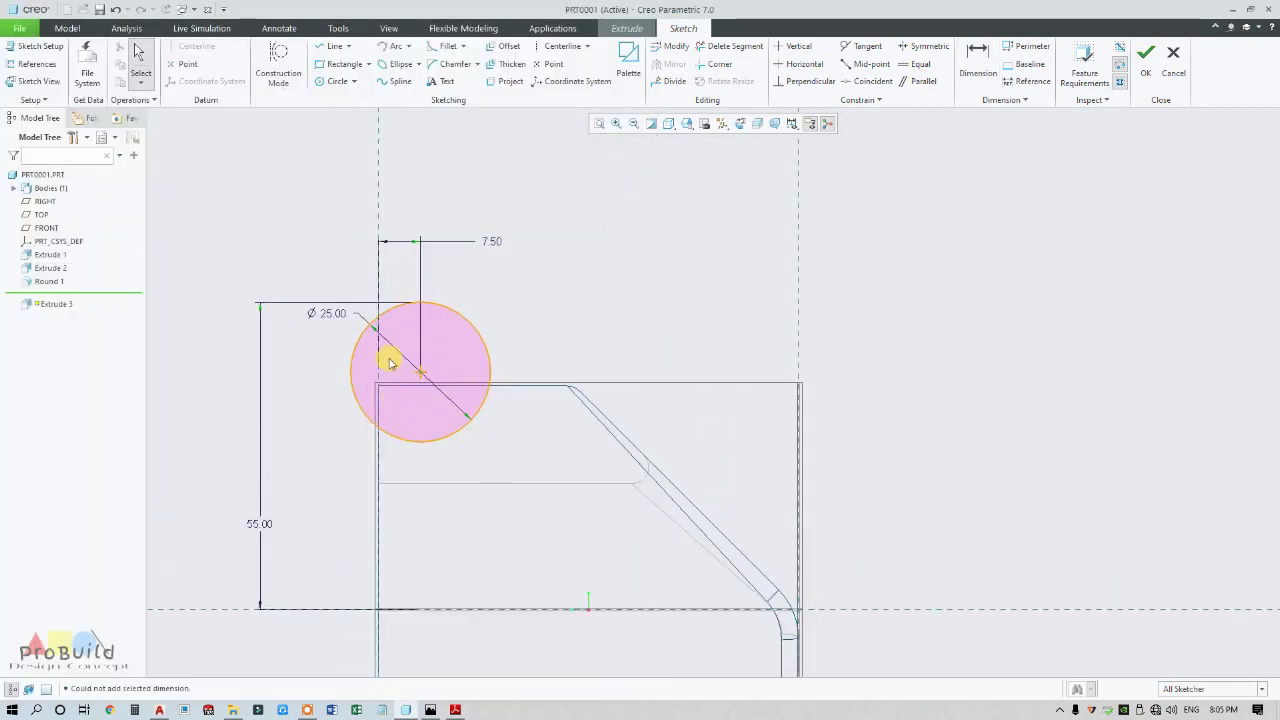
pyautogui.click(493, 242)
pyautogui.hotkey('ctrl', 'z')
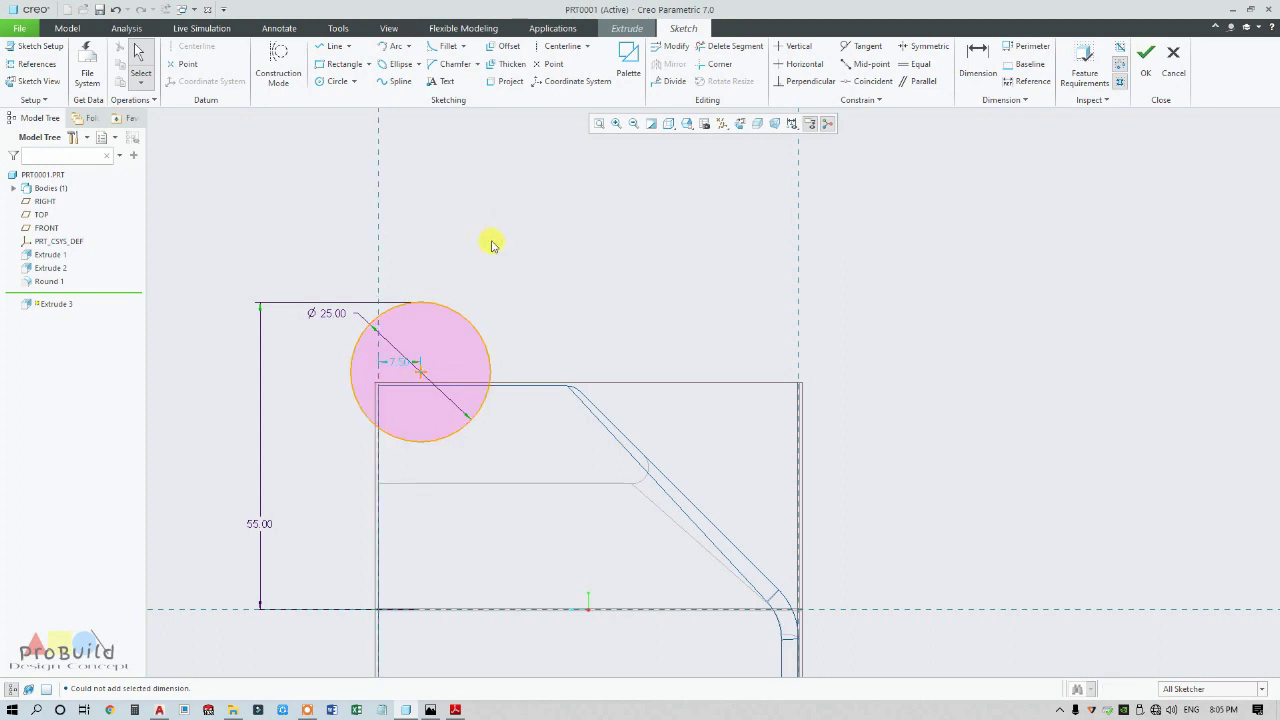
# Dimension the circle centre 20.00 from the left vertical reference.
pyautogui.click(978, 64)
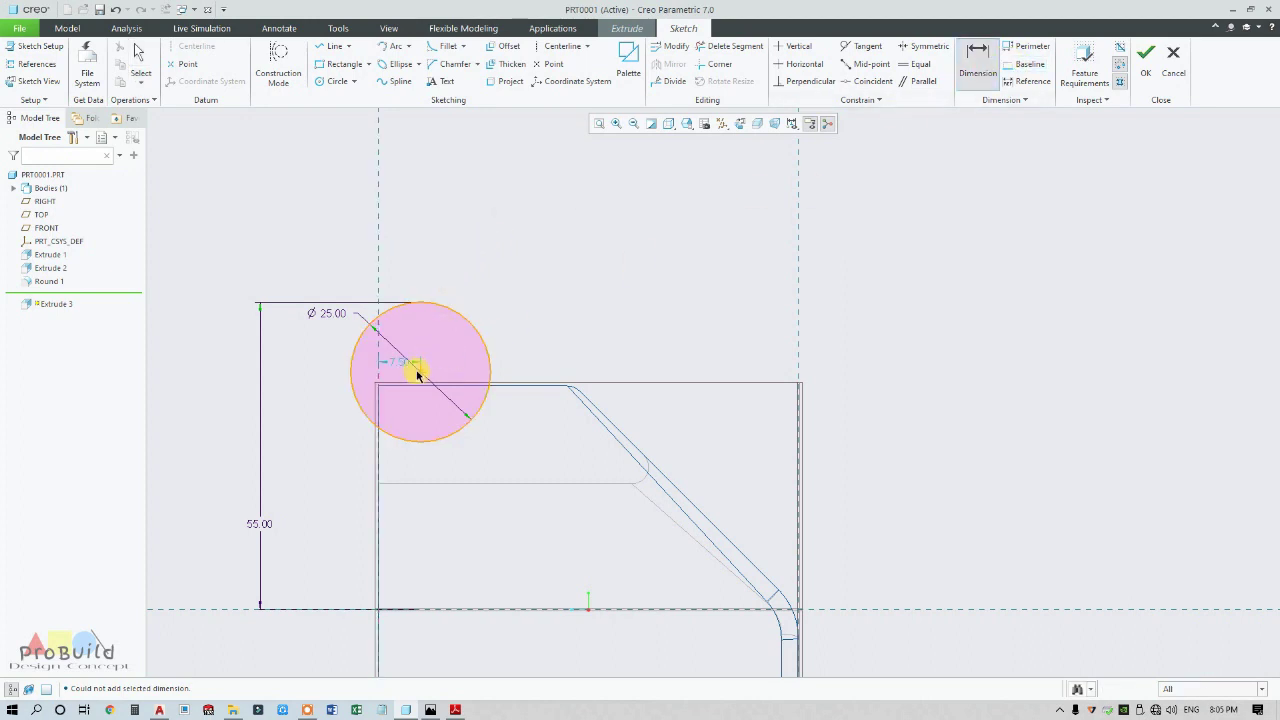
pyautogui.click(378, 268)
pyautogui.middleClick(404, 254)
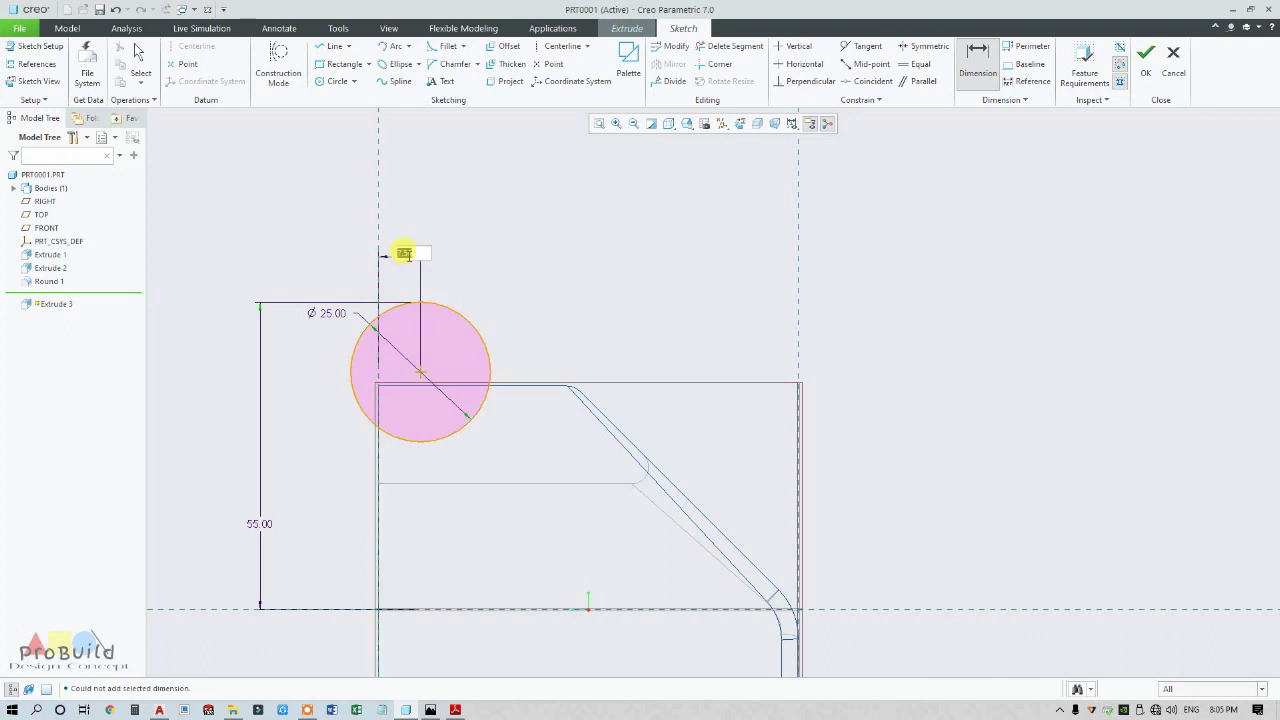
pyautogui.write('20')
pyautogui.press('Return')
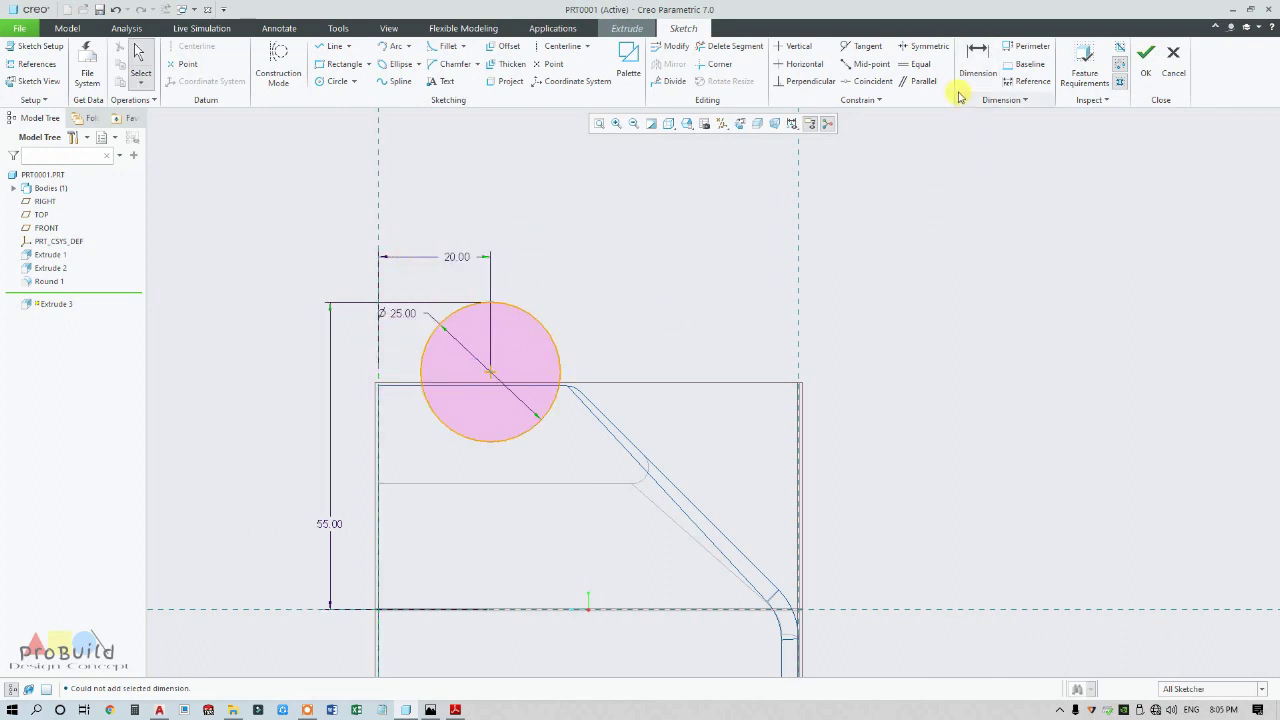
# Try a 7.50 dimension from the top edge to the circle, then discard it as conflicting.
pyautogui.click(421, 389)
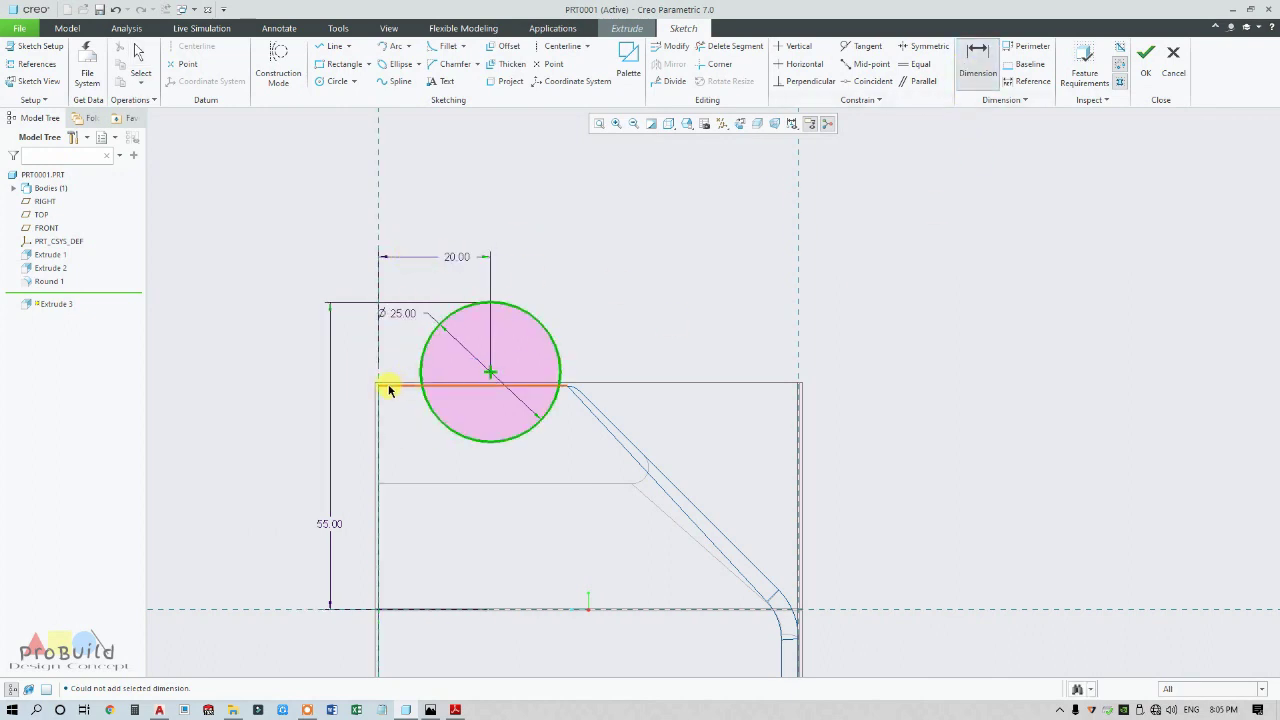
pyautogui.click(384, 373)
pyautogui.middleClick(394, 362)
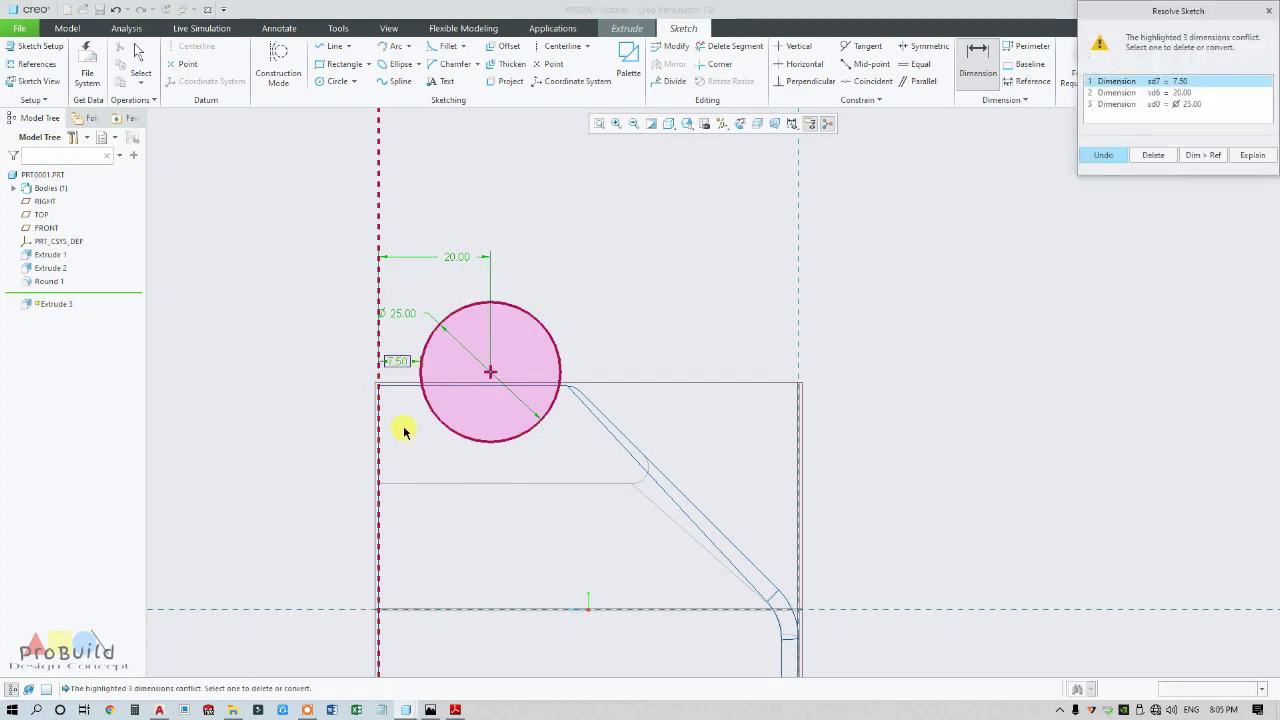
pyautogui.scroll(-5, 394, 363)
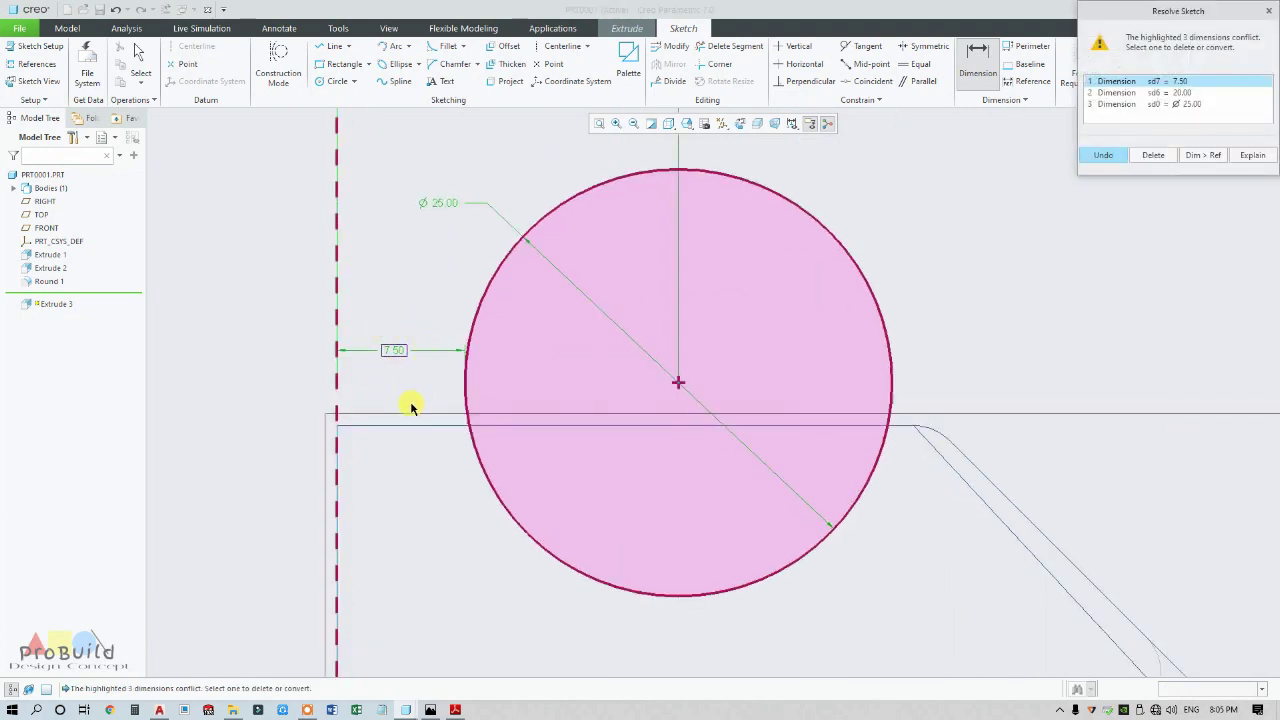
pyautogui.scroll(5, 405, 380)
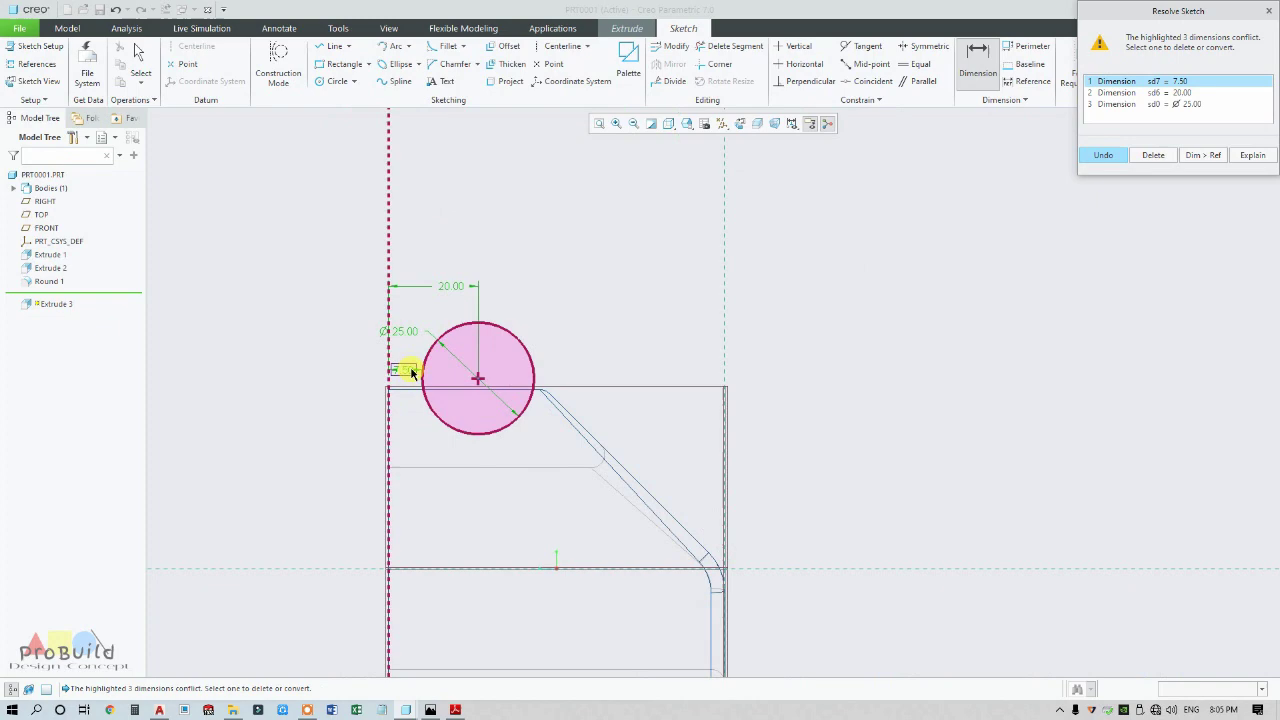
pyautogui.scroll(-3, 402, 368)
pyautogui.middleClick(408, 375)
pyautogui.scroll(4, 414, 373)
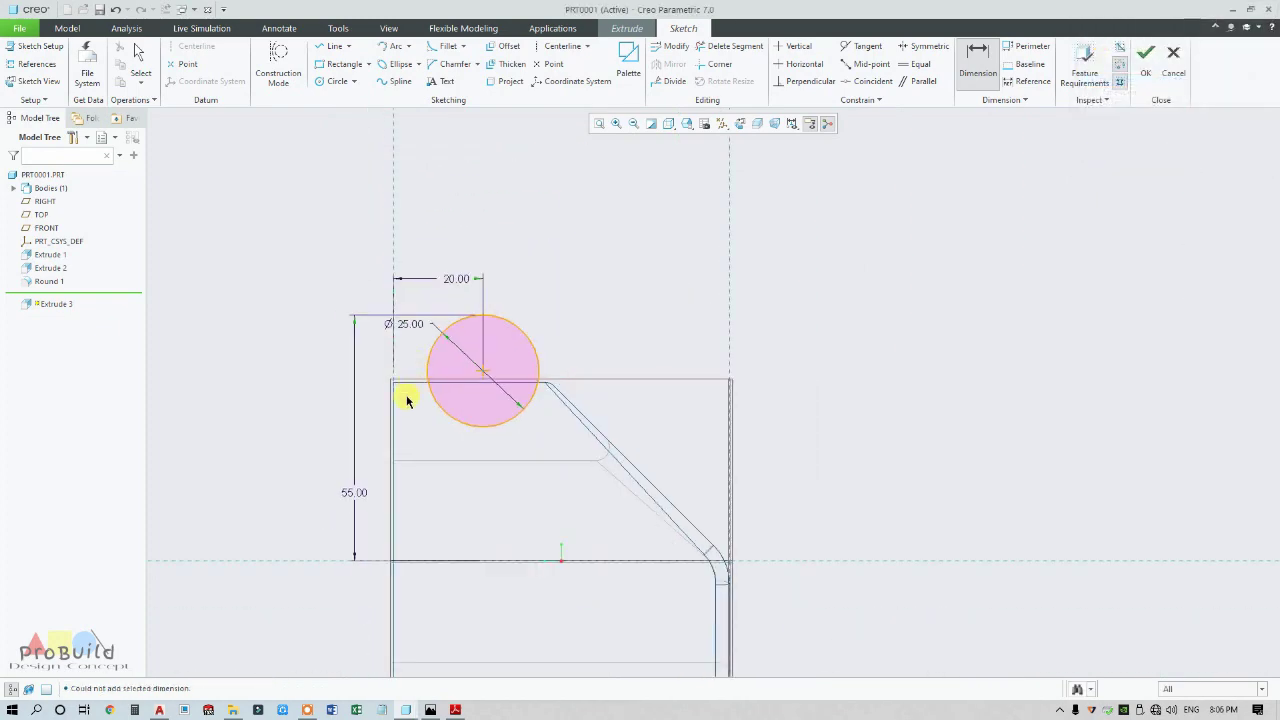
pyautogui.scroll(-1, 406, 400)
pyautogui.scroll(4, 463, 434)
pyautogui.scroll(-2, 491, 457)
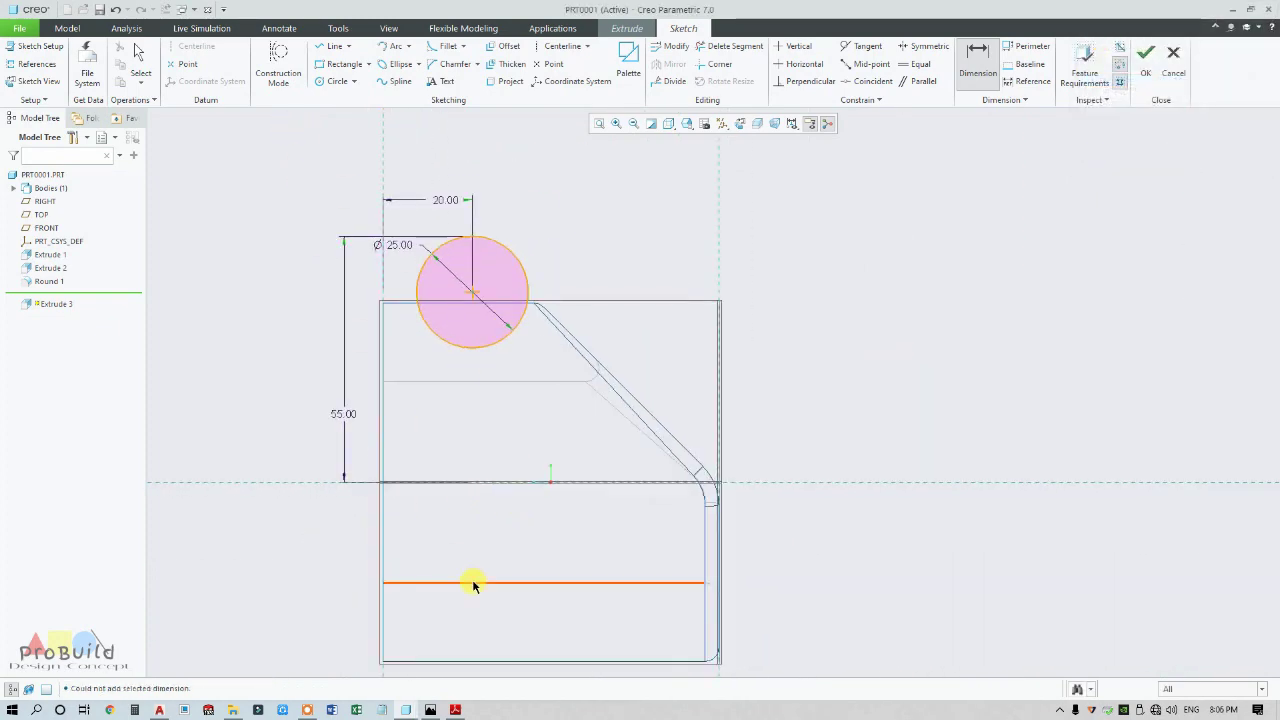
# Check the practice drawing, then draw two vertical lines down from the circle and a closing bottom line.
pyautogui.click(452, 710)
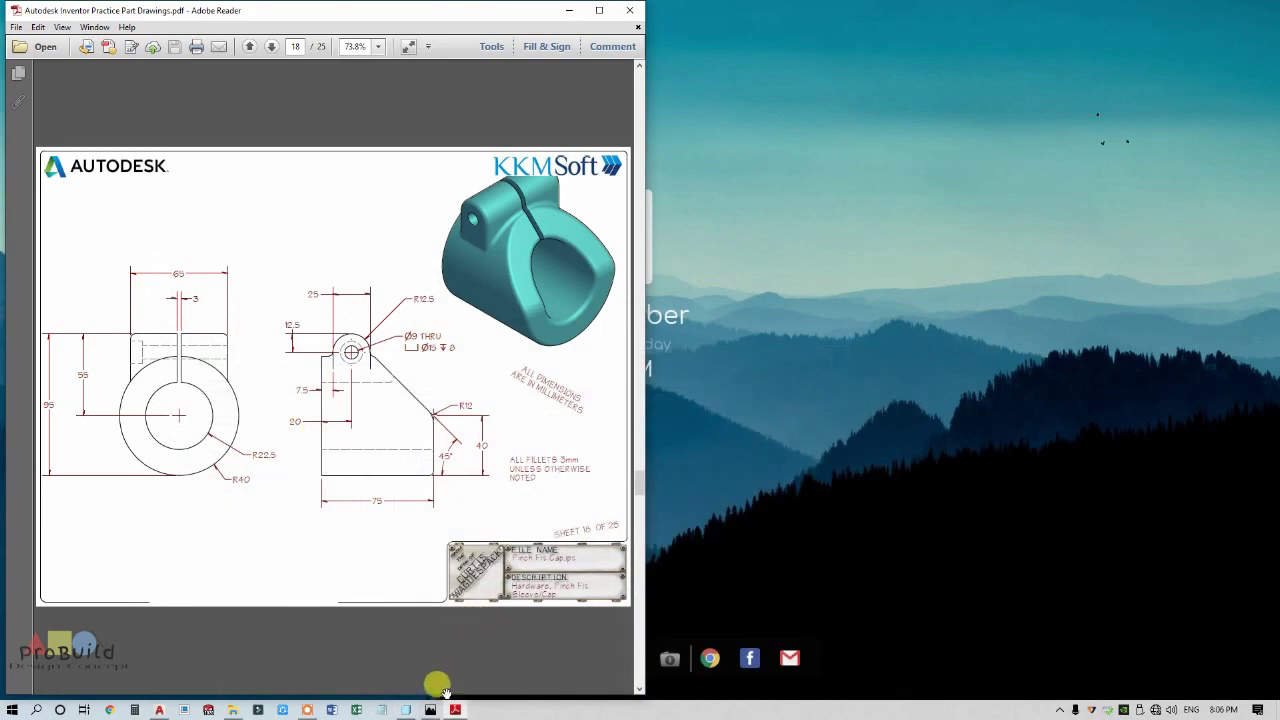
pyautogui.click(408, 710)
pyautogui.click(454, 710)
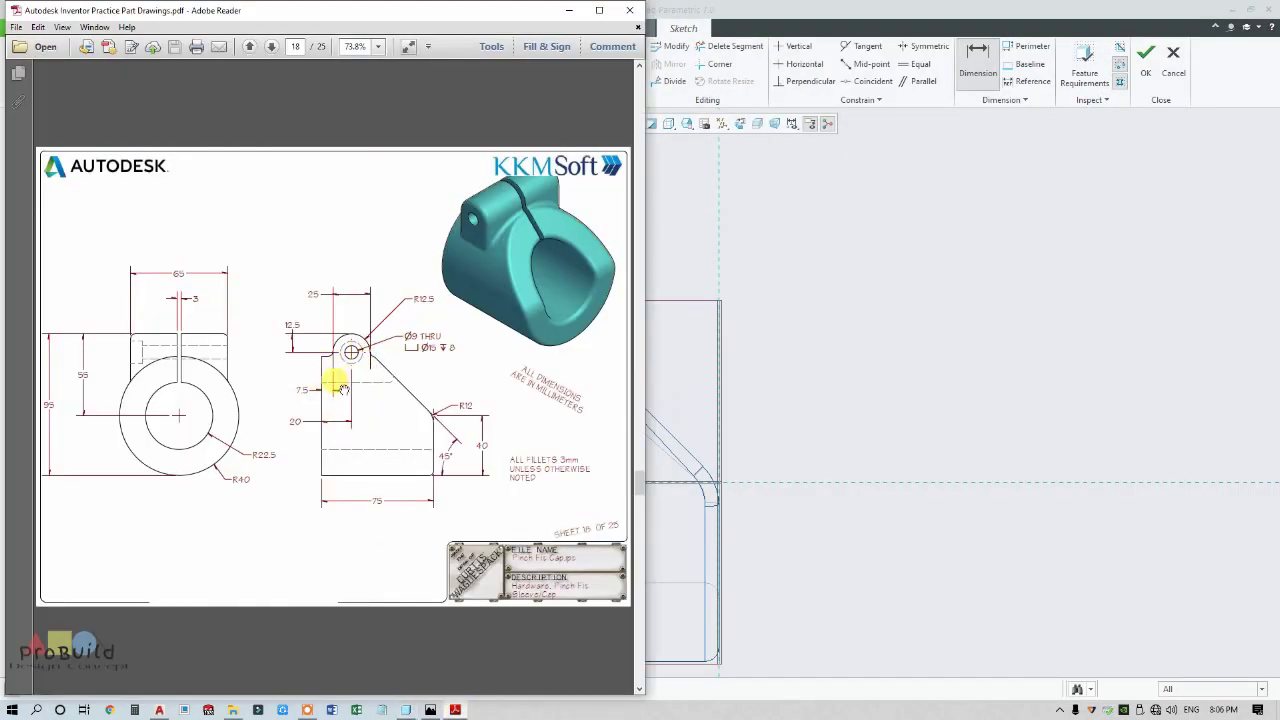
pyautogui.click(814, 409)
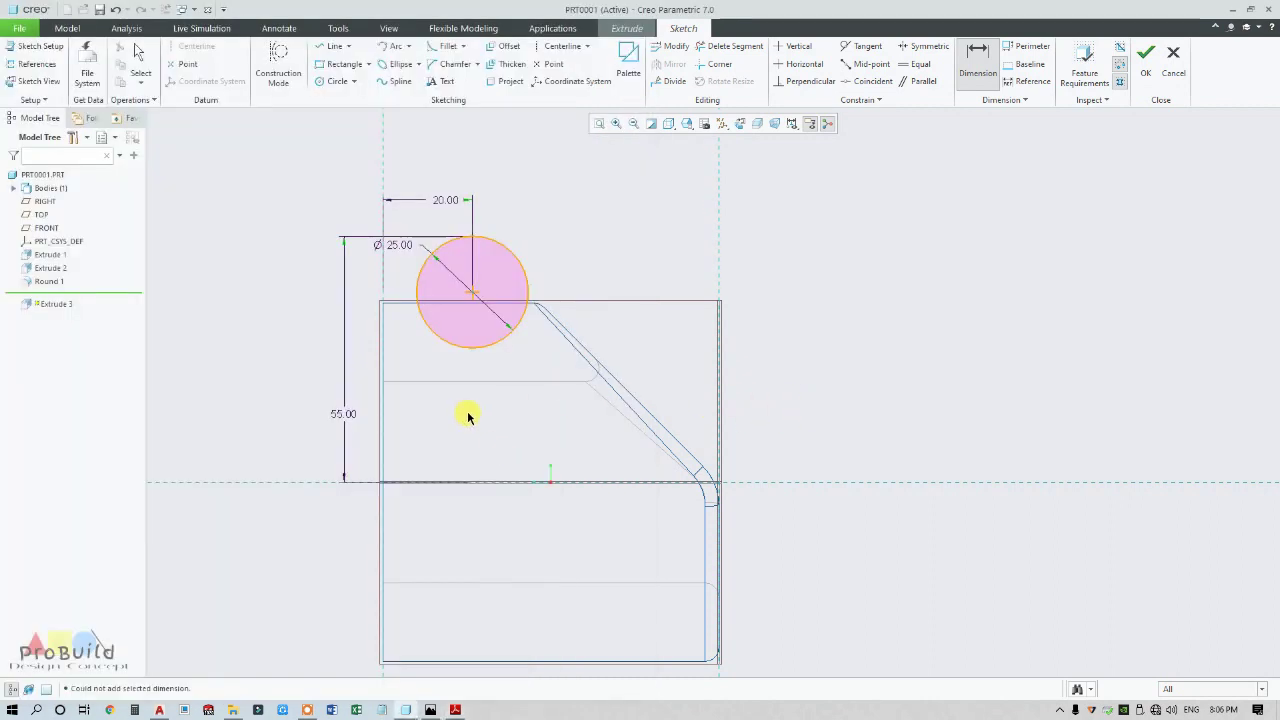
pyautogui.click(333, 46)
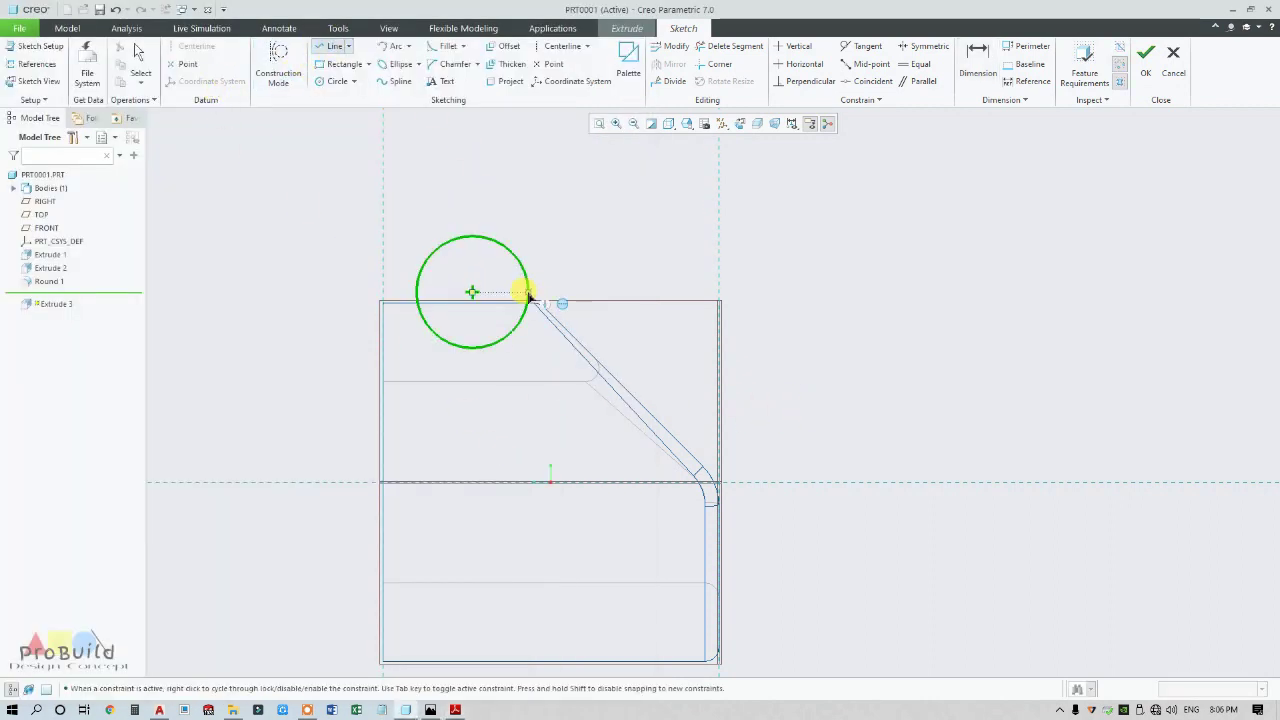
pyautogui.scroll(-4, 528, 378)
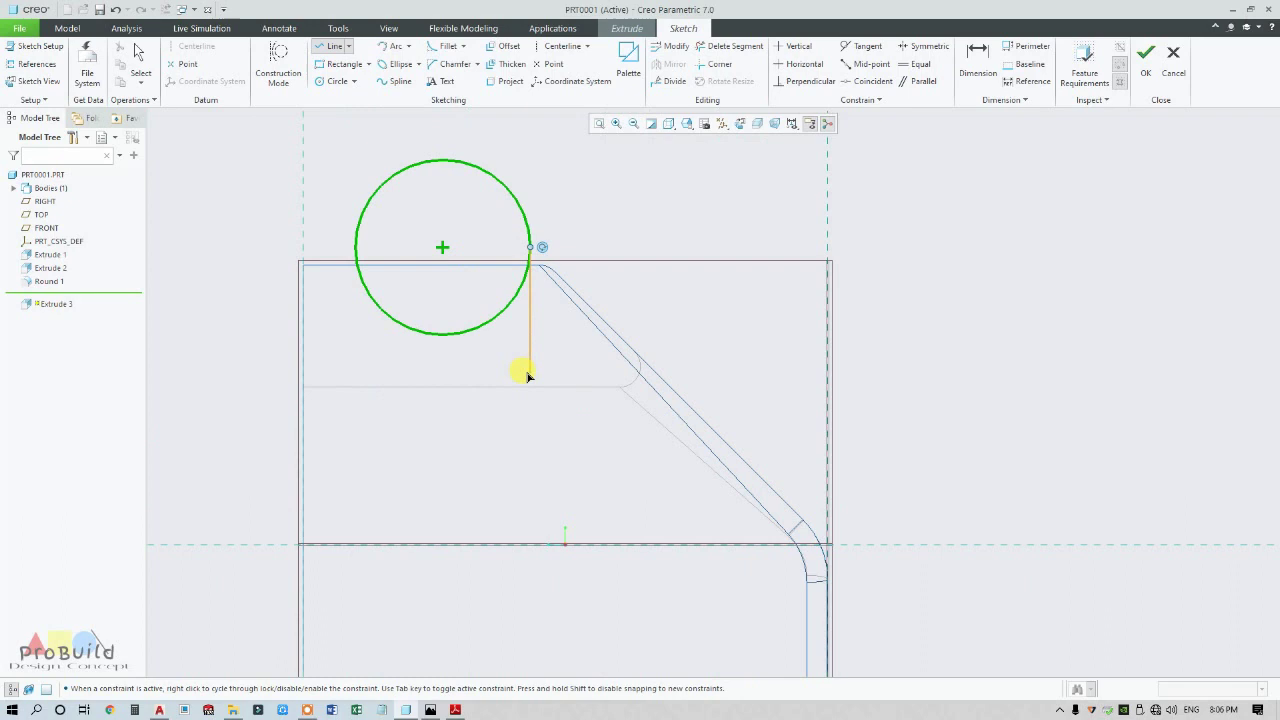
pyautogui.click(532, 381)
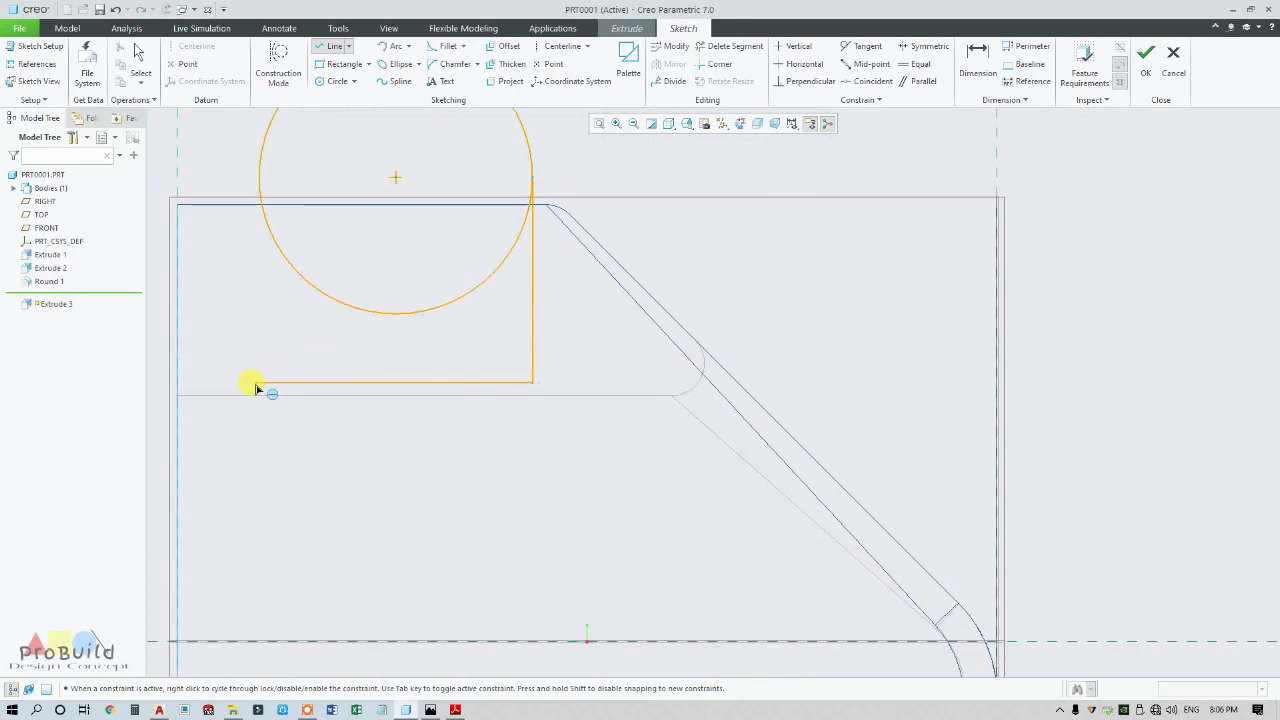
pyautogui.click(259, 168)
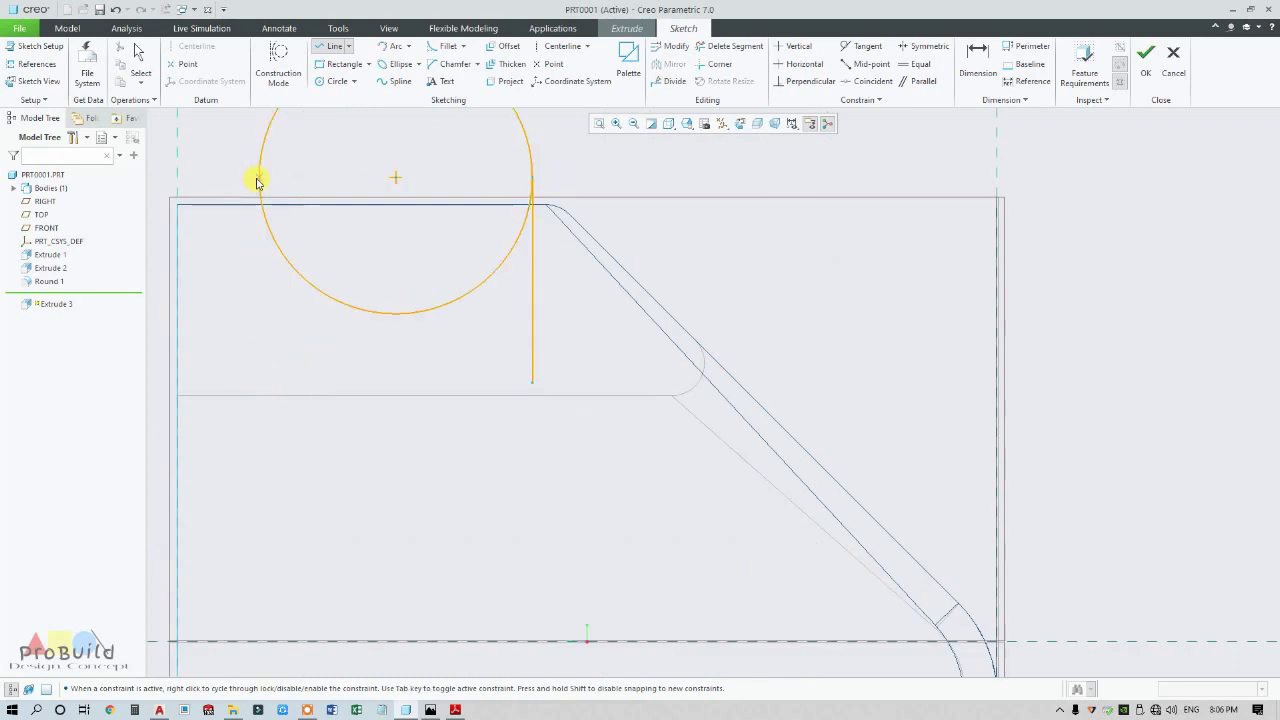
pyautogui.click(258, 178)
pyautogui.click(259, 382)
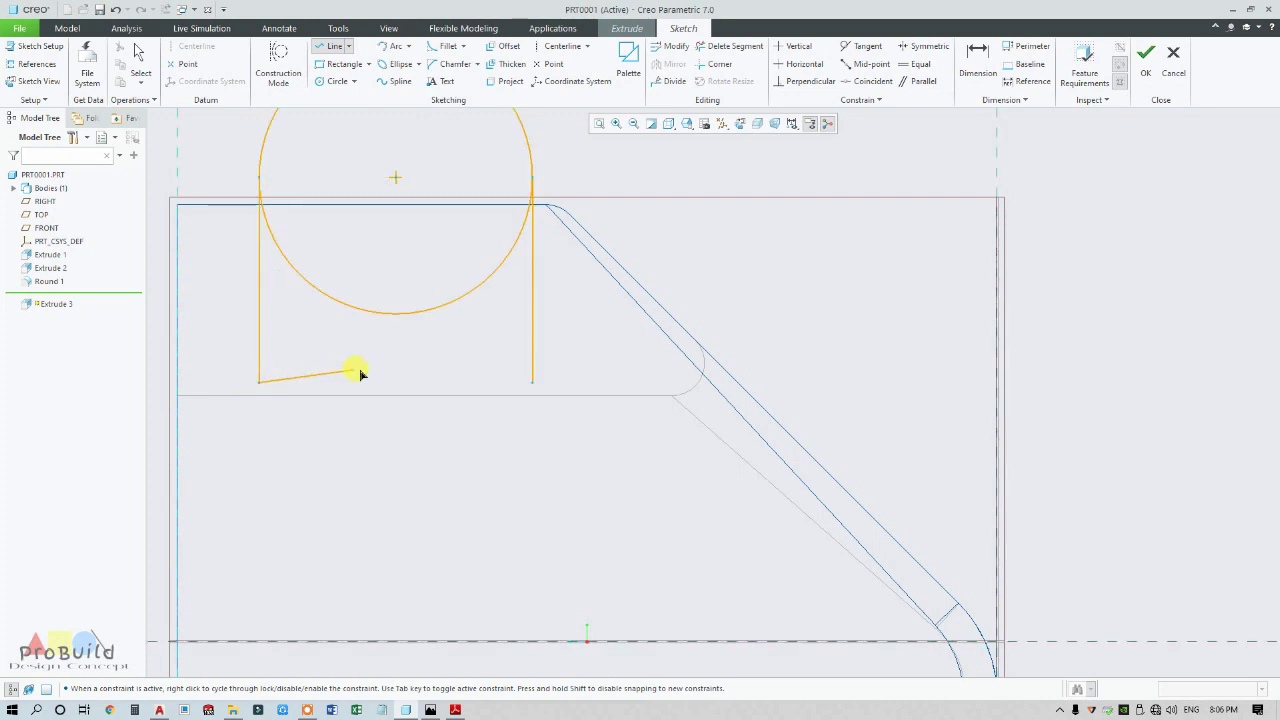
pyautogui.click(532, 381)
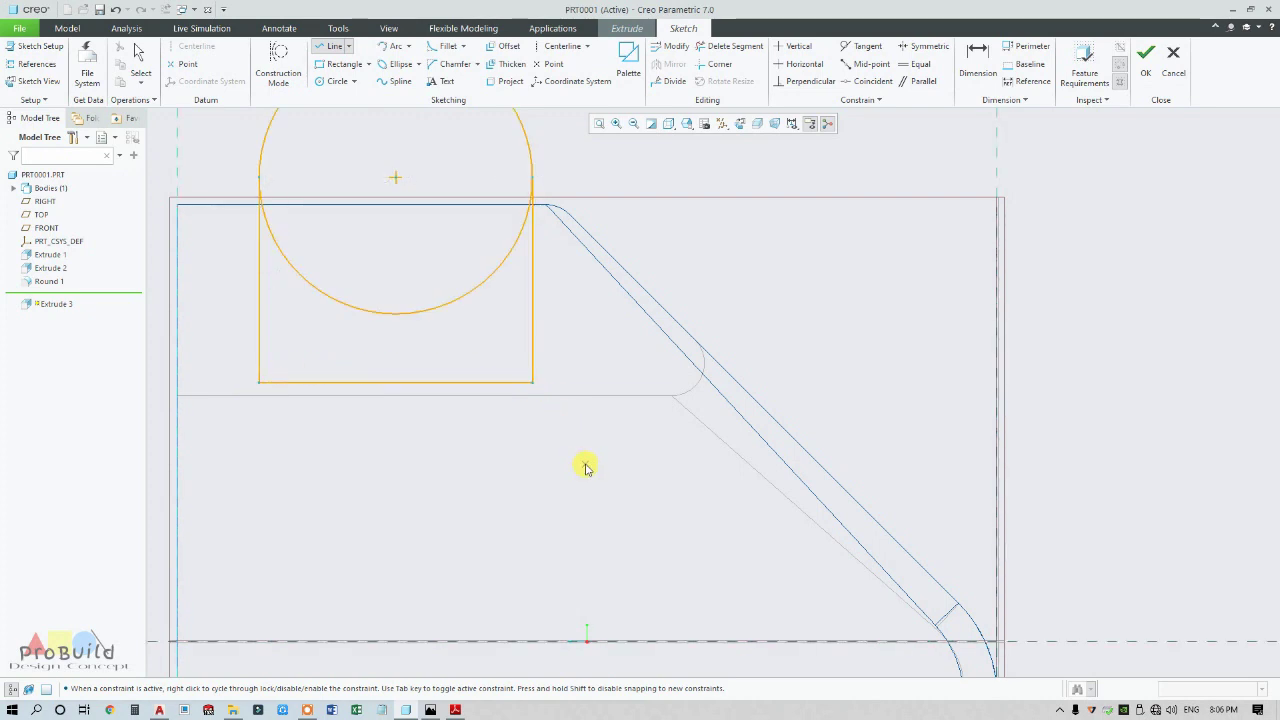
pyautogui.middleClick(586, 468)
# Delete the circle's lower arc to leave a closed rounded-top lug profile, then recheck the drawing.
pyautogui.click(729, 46)
pyautogui.click(456, 298)
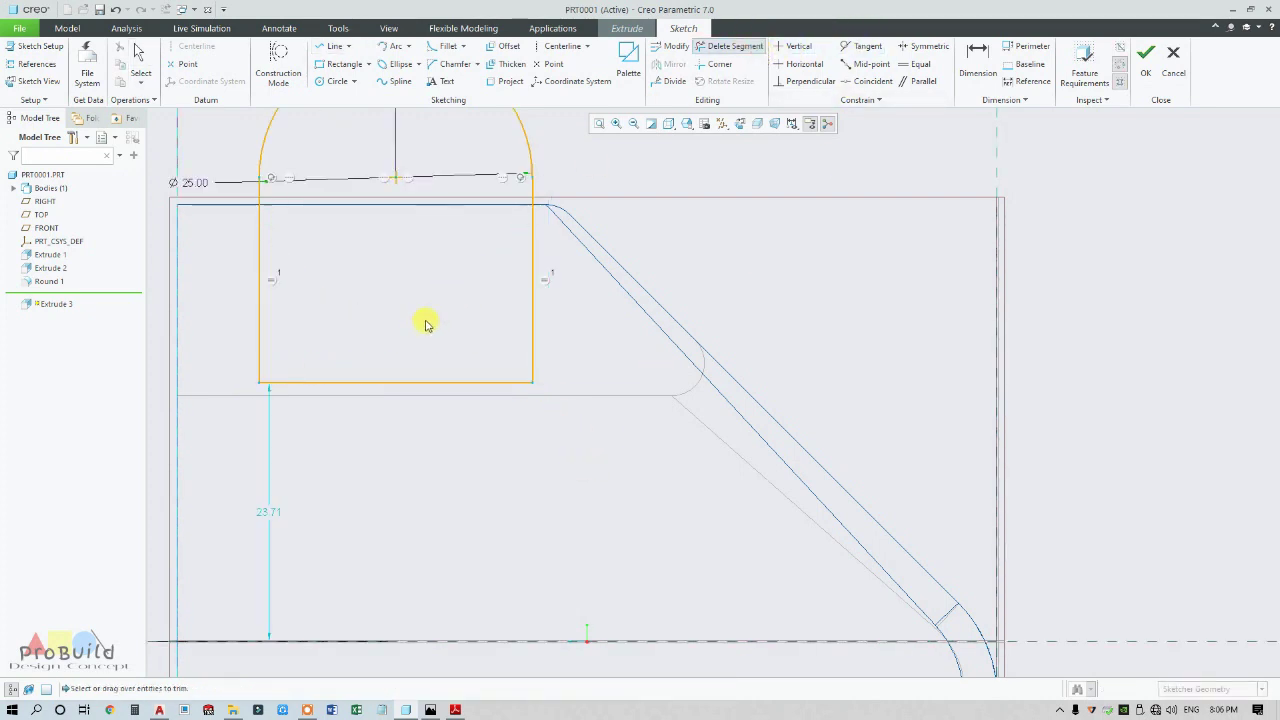
pyautogui.middleClick(425, 326)
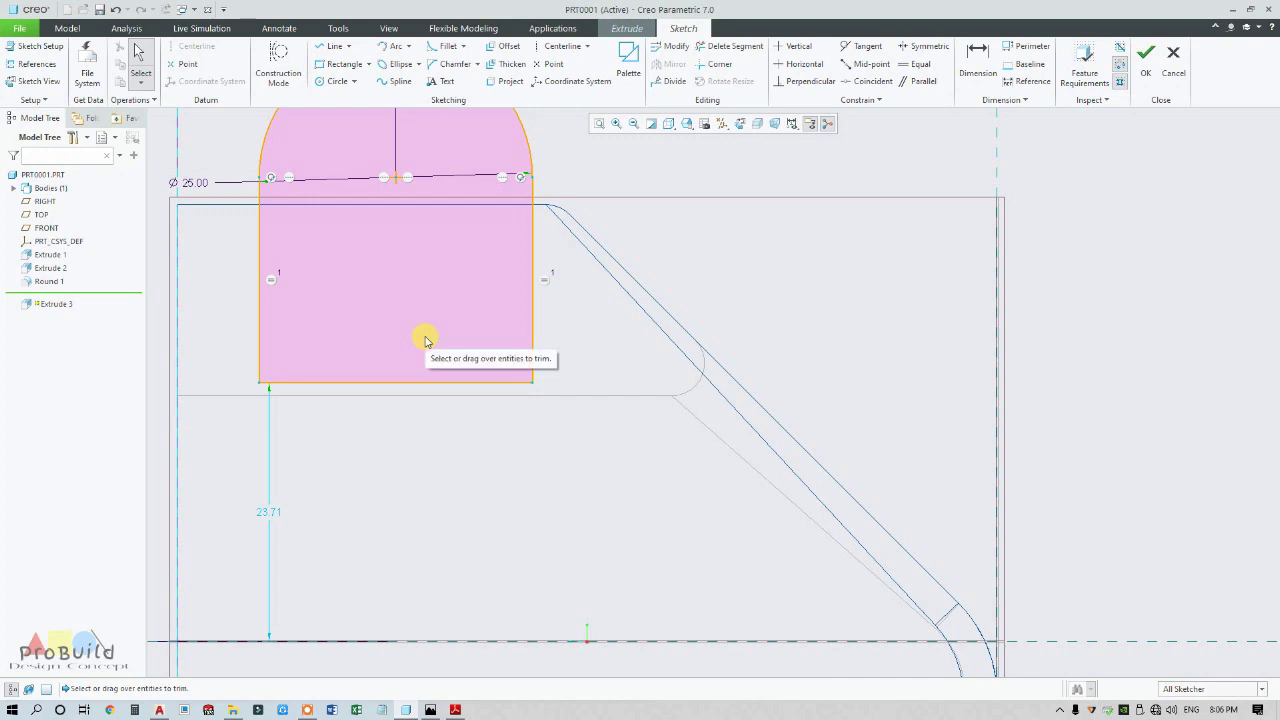
pyautogui.scroll(-2, 500, 610)
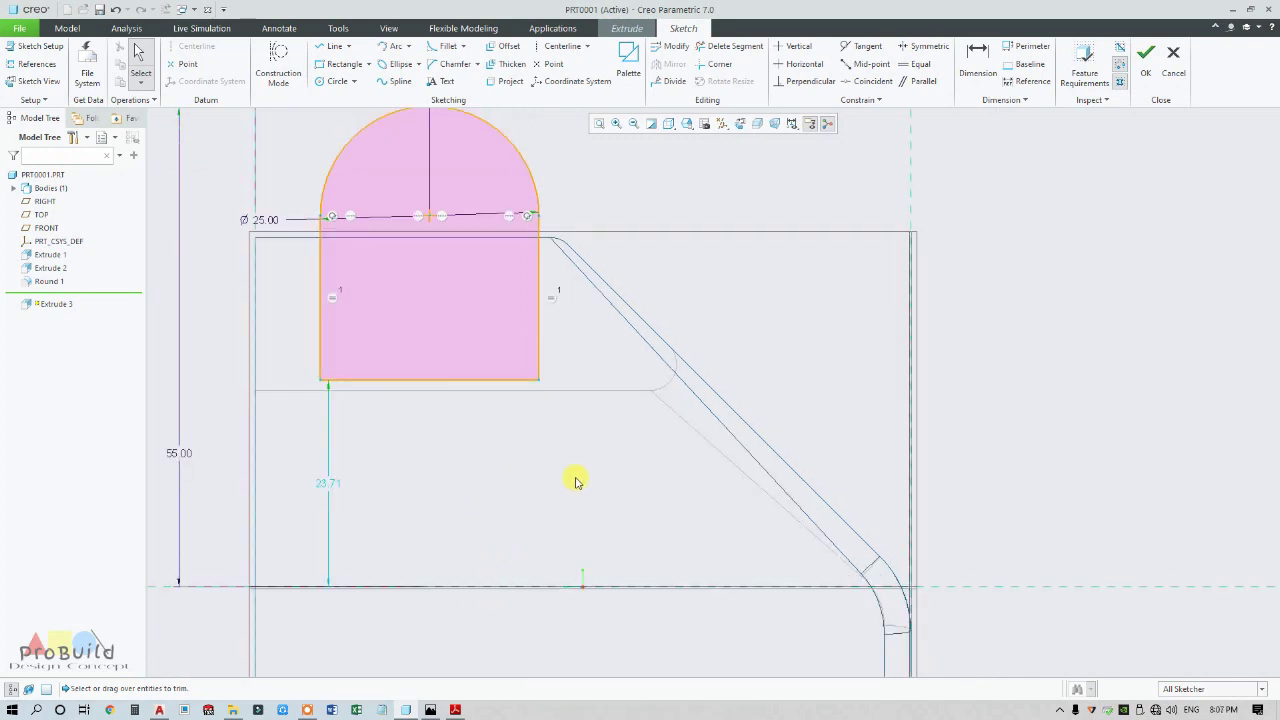
pyautogui.click(409, 710)
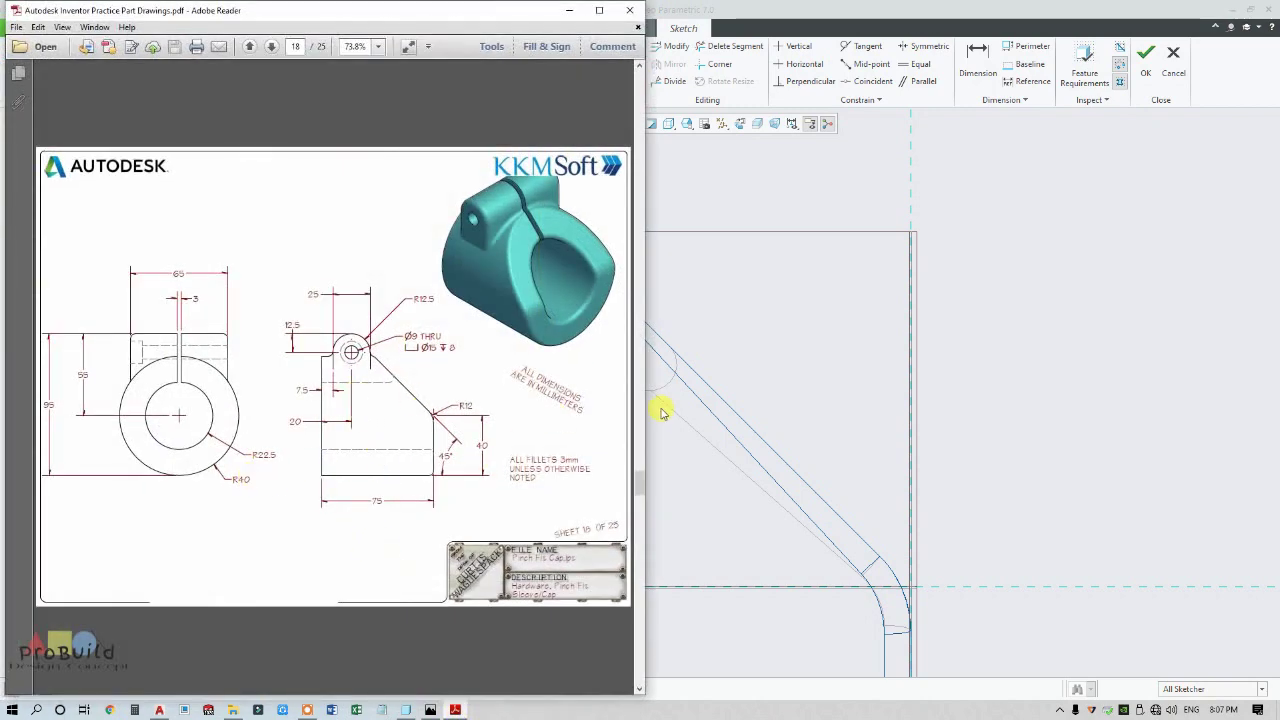
pyautogui.click(785, 380)
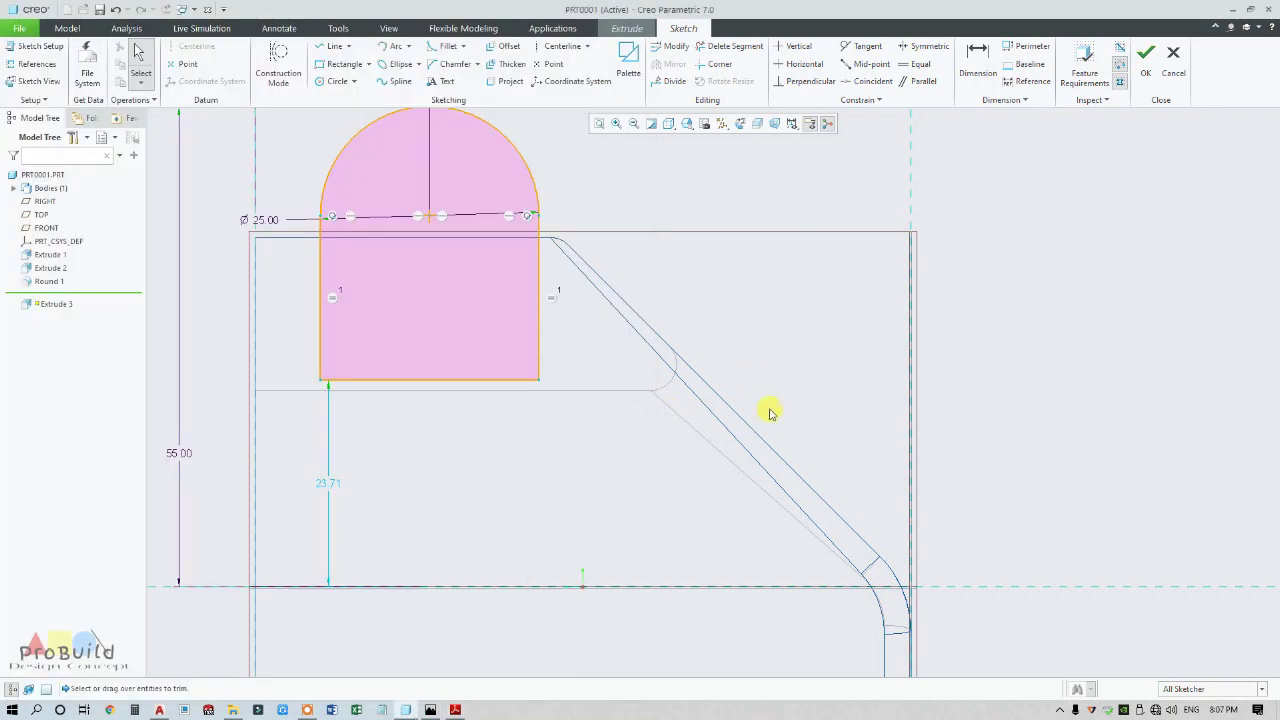
pyautogui.click(405, 710)
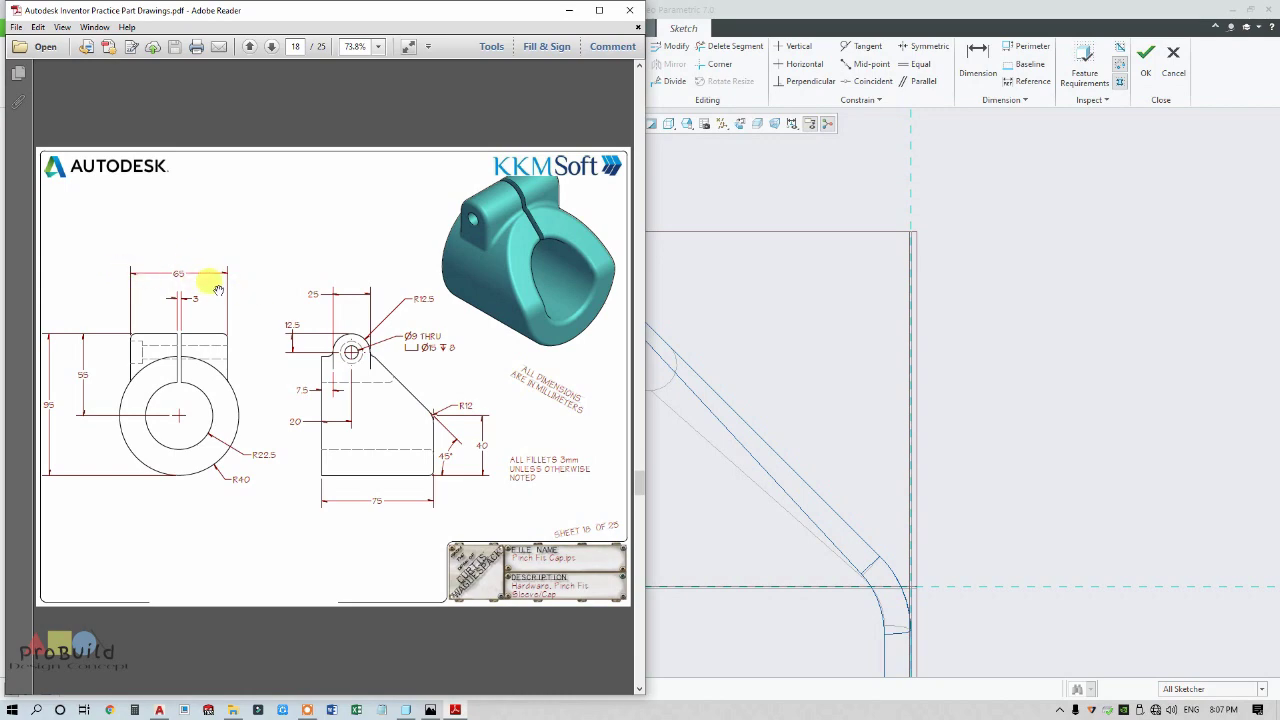
# Accept the lug sketch and extrude it symmetrically to 65 mm depth.
pyautogui.click(1145, 65)
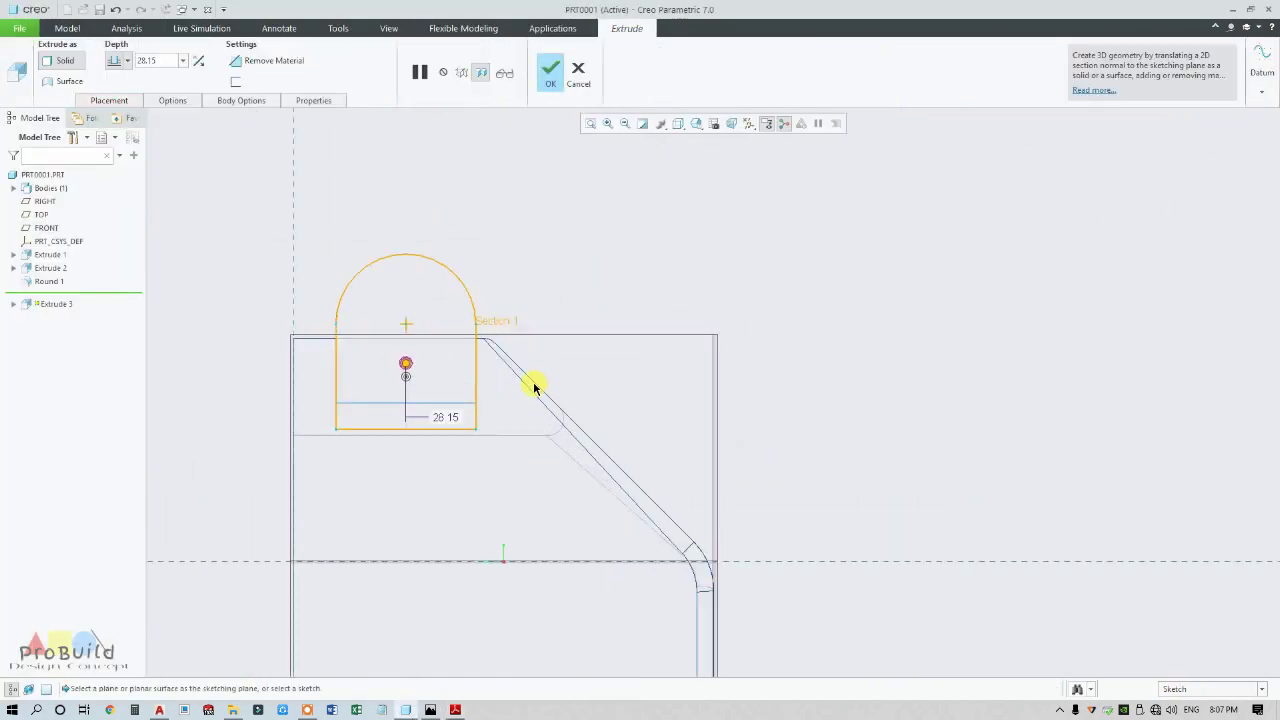
pyautogui.click(119, 60)
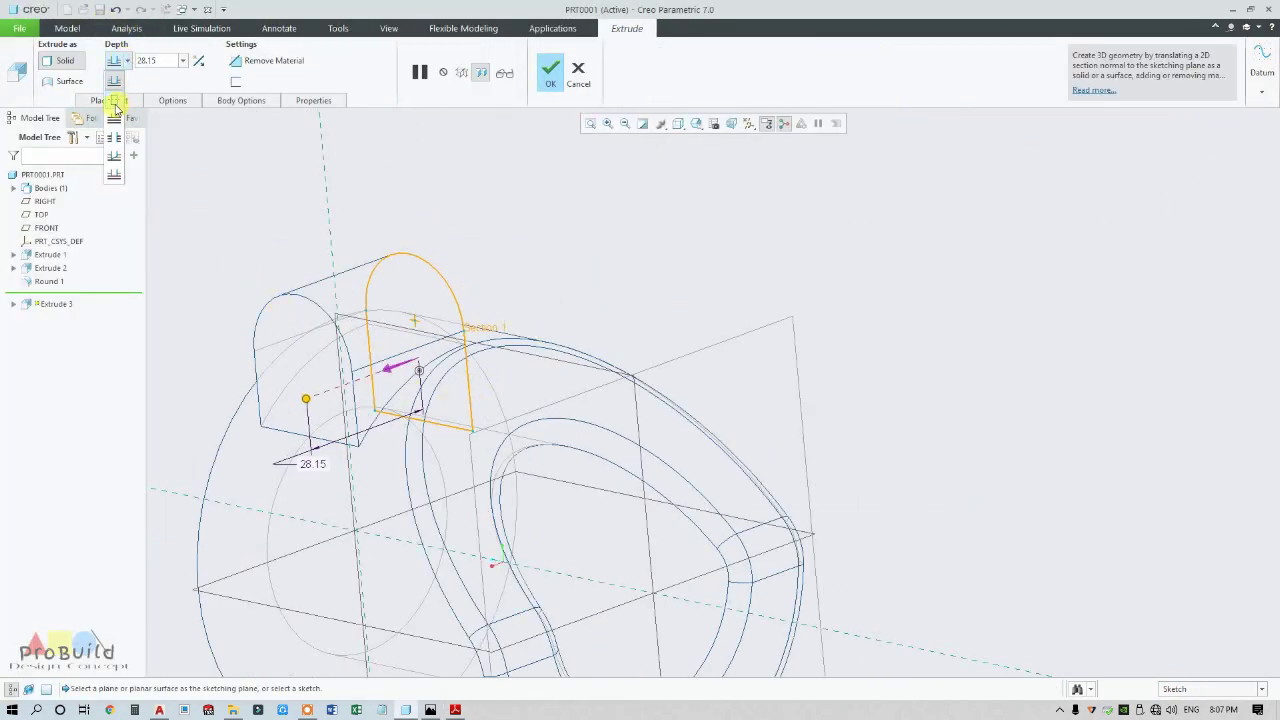
pyautogui.click(115, 100)
pyautogui.write('65')
pyautogui.press('Return')
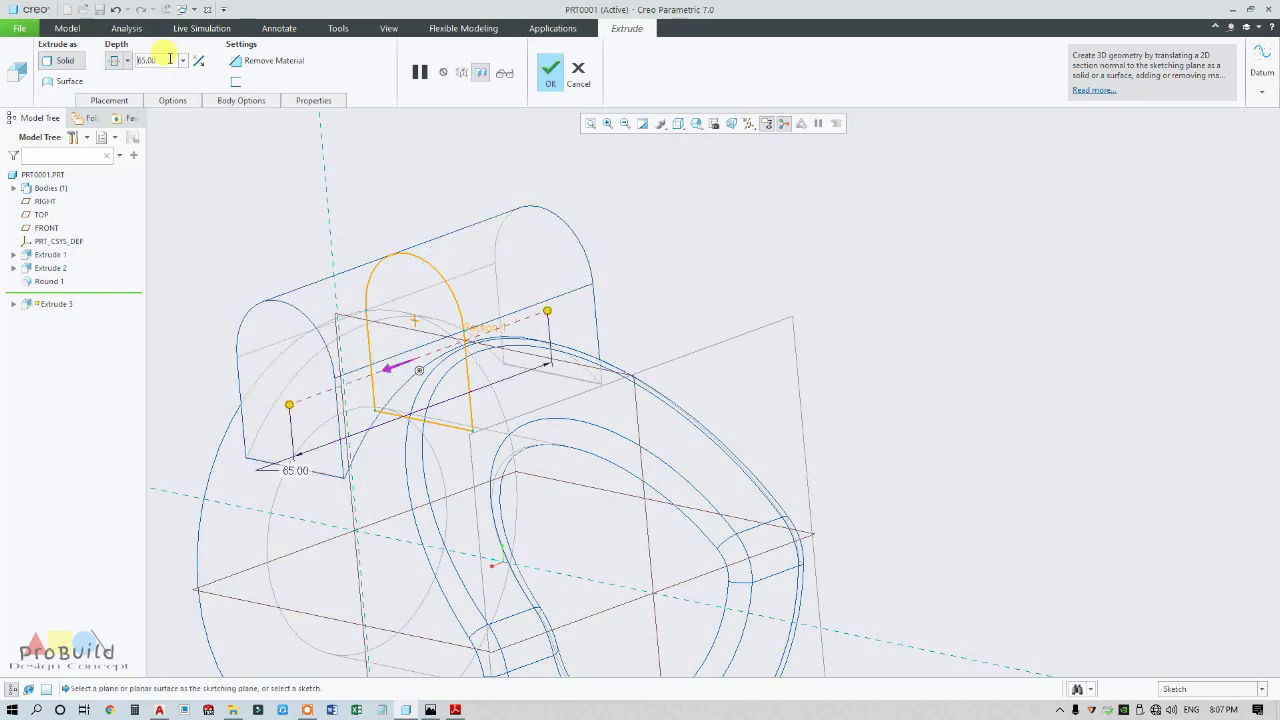
# Inspect the extrusion, then reopen the lug sketch from Placement for editing.
pyautogui.moveTo(279, 305); pyautogui.dragTo(334, 414, button='middle')
pyautogui.scroll(-3, 323, 380)
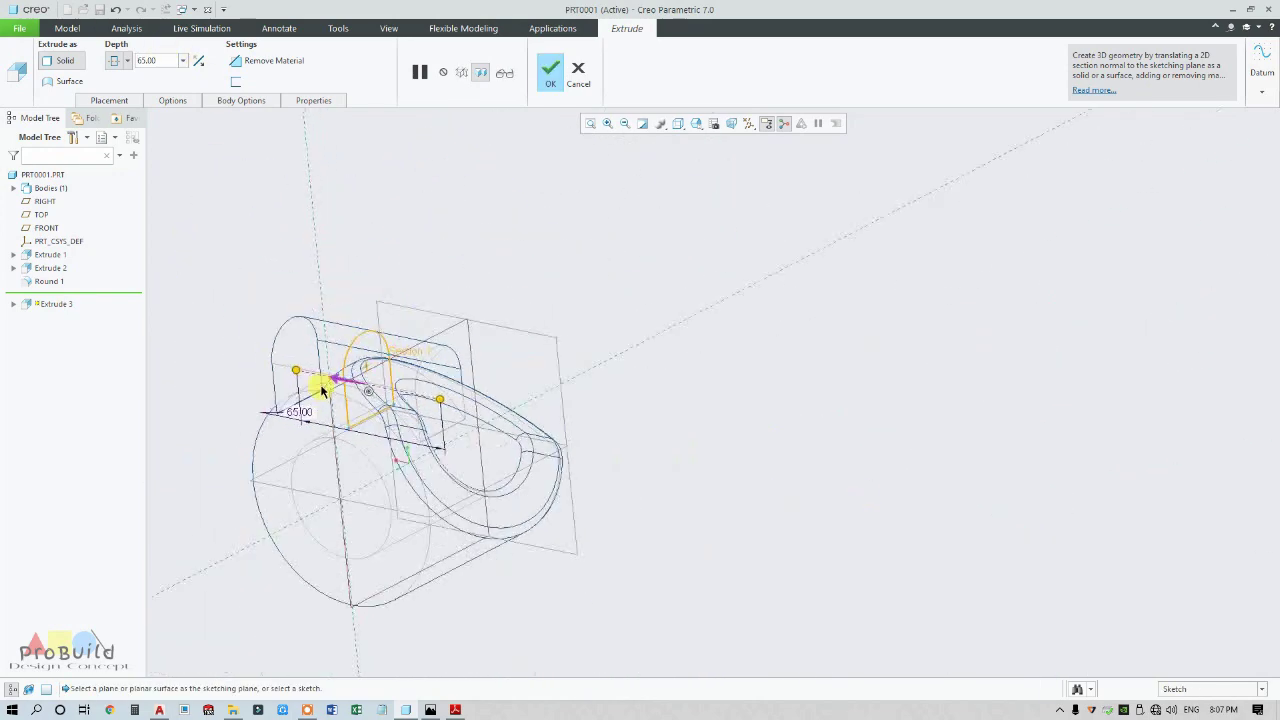
pyautogui.scroll(8, 319, 430)
pyautogui.scroll(3, 328, 420)
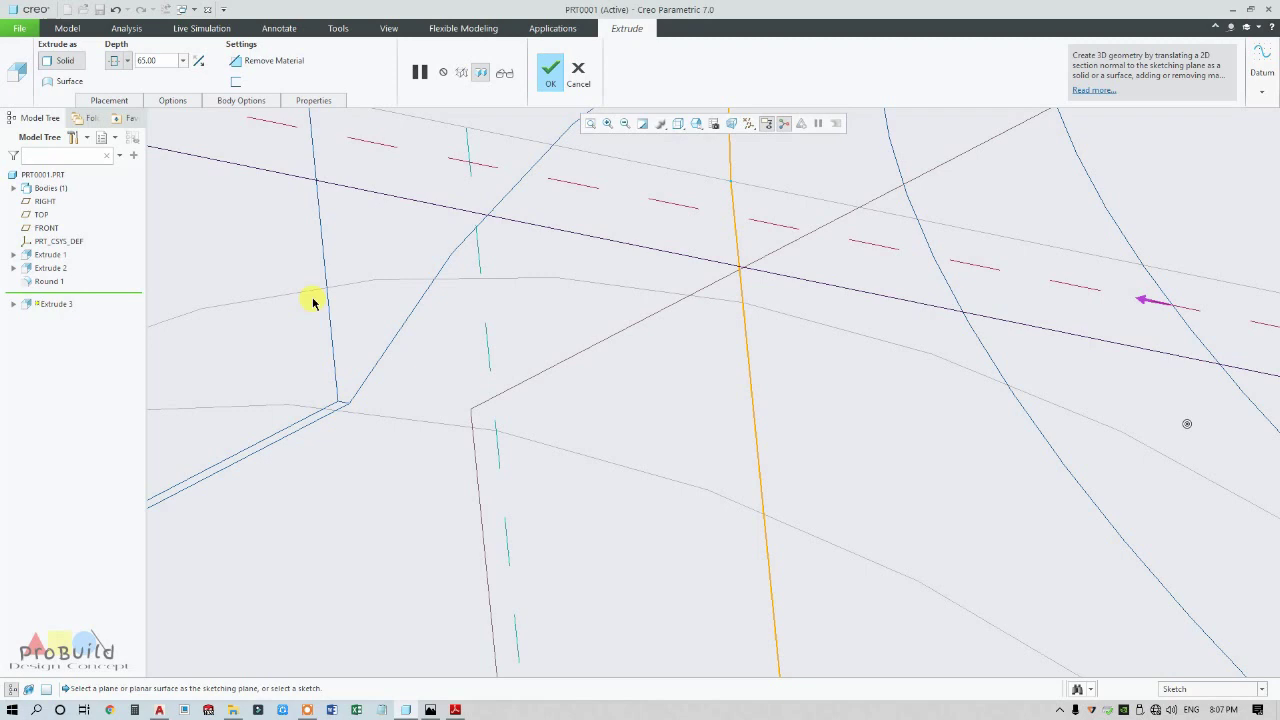
pyautogui.click(112, 101)
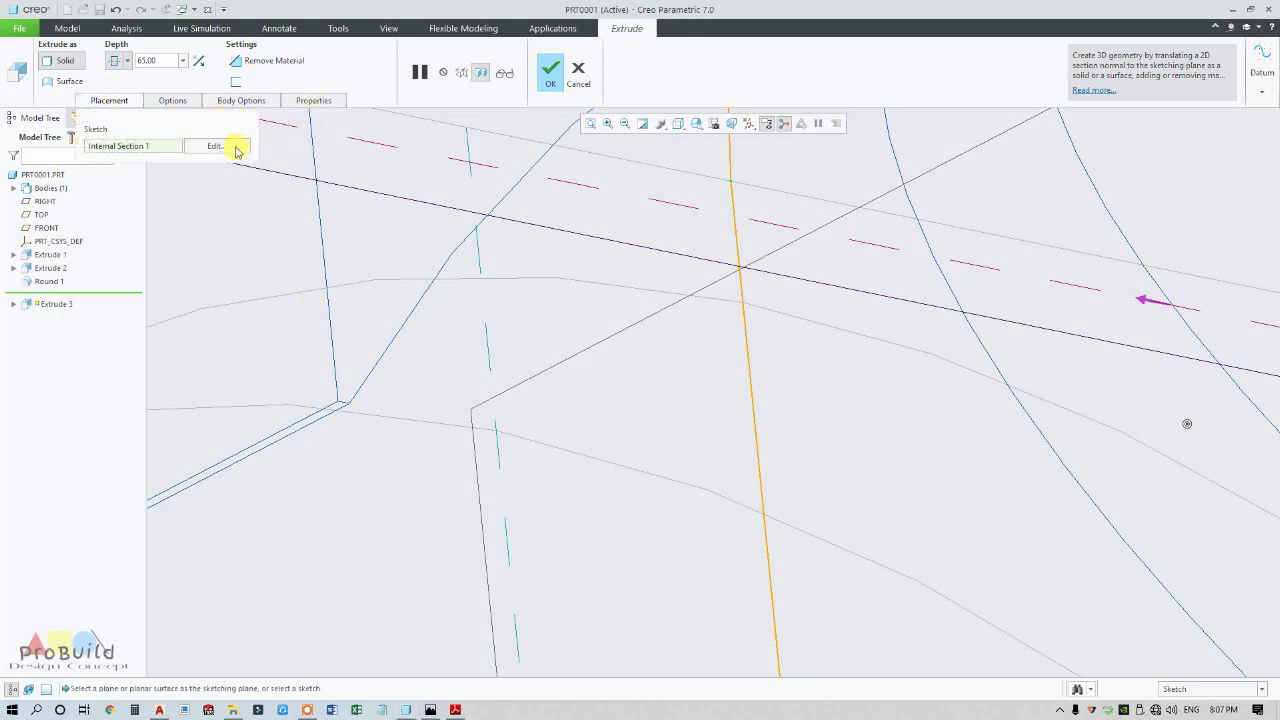
pyautogui.click(215, 146)
# Change the sketch's 23.71 height dimension to 23 and accept the sketch.
pyautogui.click(772, 124)
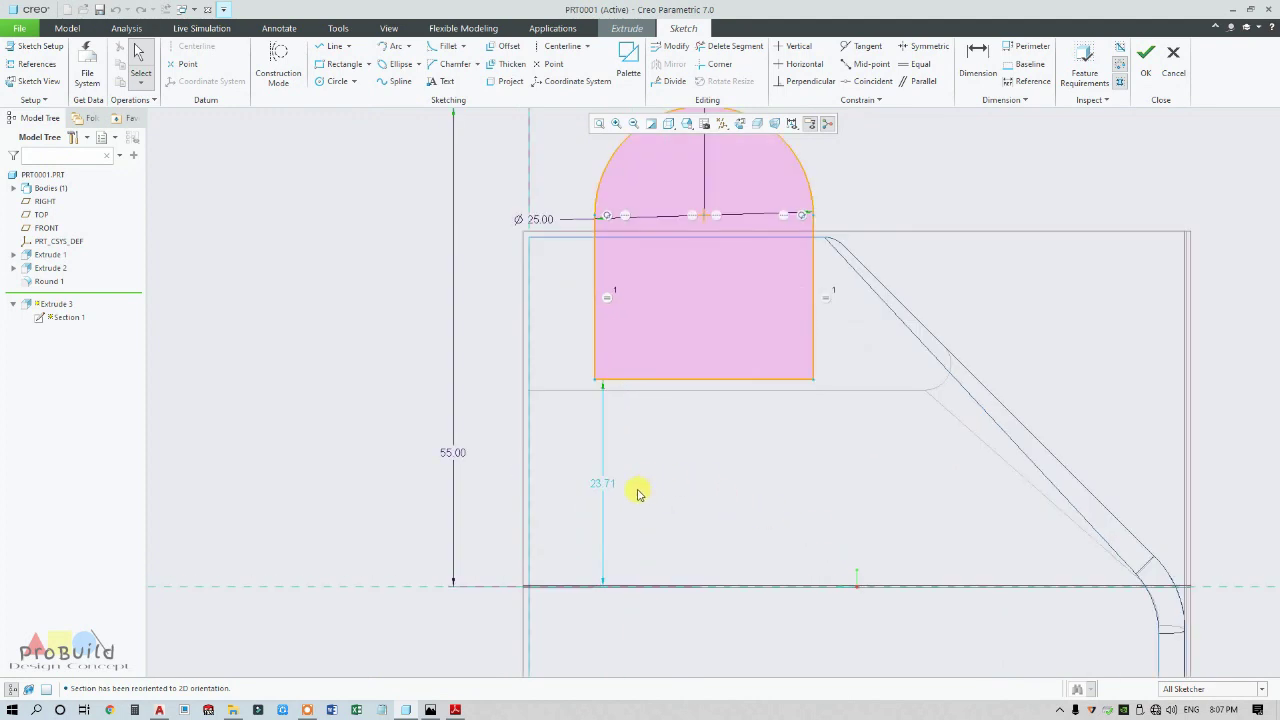
pyautogui.doubleClick(603, 487)
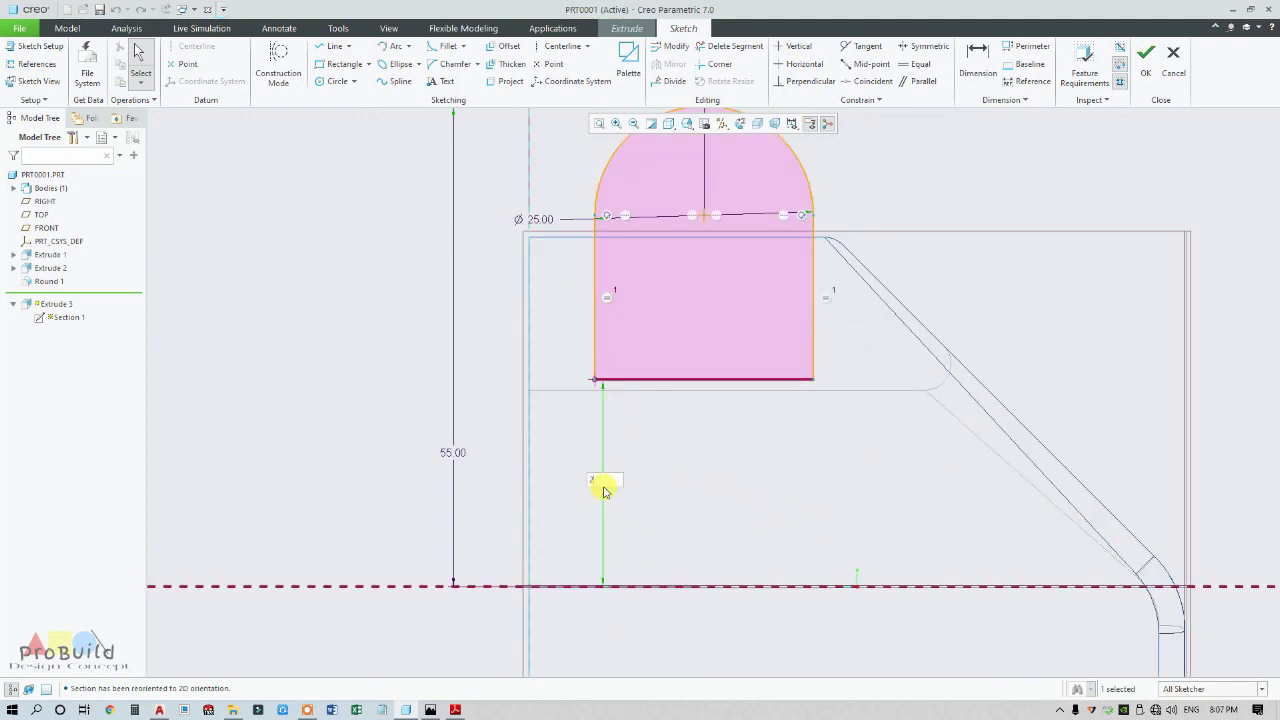
pyautogui.press('Return')
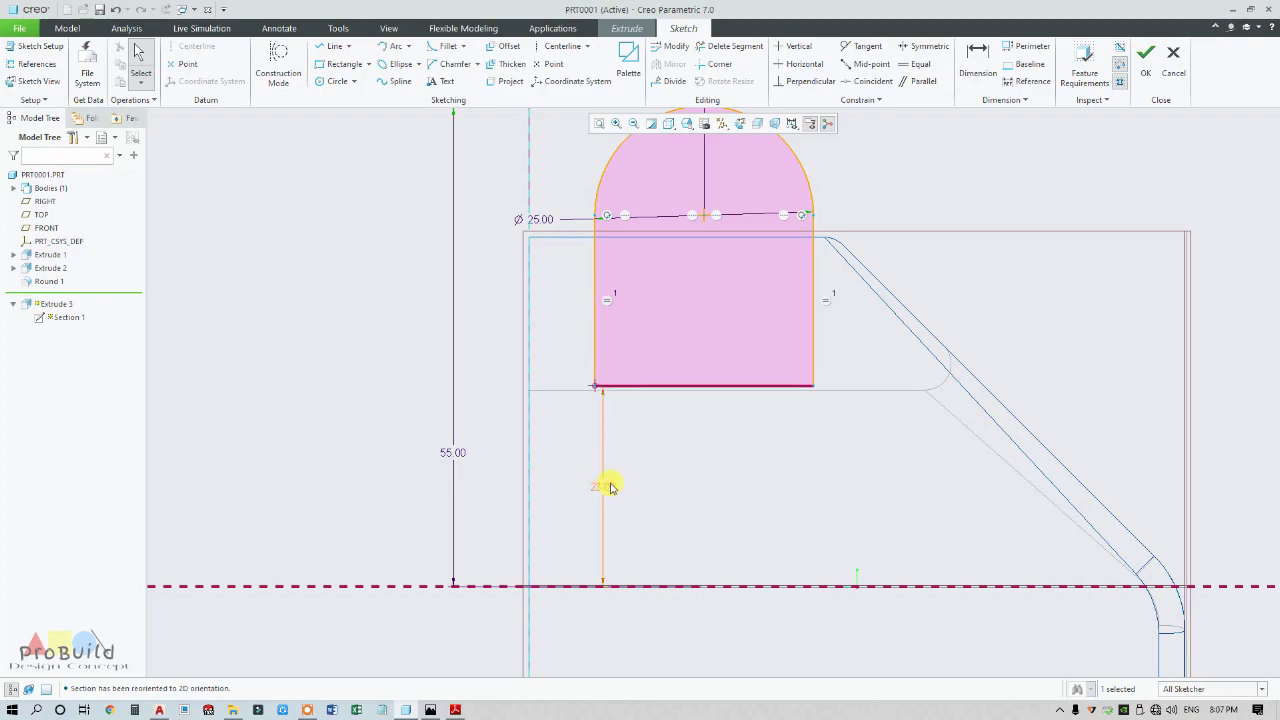
pyautogui.click(1145, 56)
# Finish Extrude 3, inspect it, and return to the standard orientation.
pyautogui.moveTo(563, 314)
pyautogui.mouseDown(button='middle')
pyautogui.moveTo(623, 357)
pyautogui.moveTo(613, 382)
pyautogui.moveTo(569, 371)
pyautogui.mouseUp(button='middle')
pyautogui.scroll(-5, 437, 277)
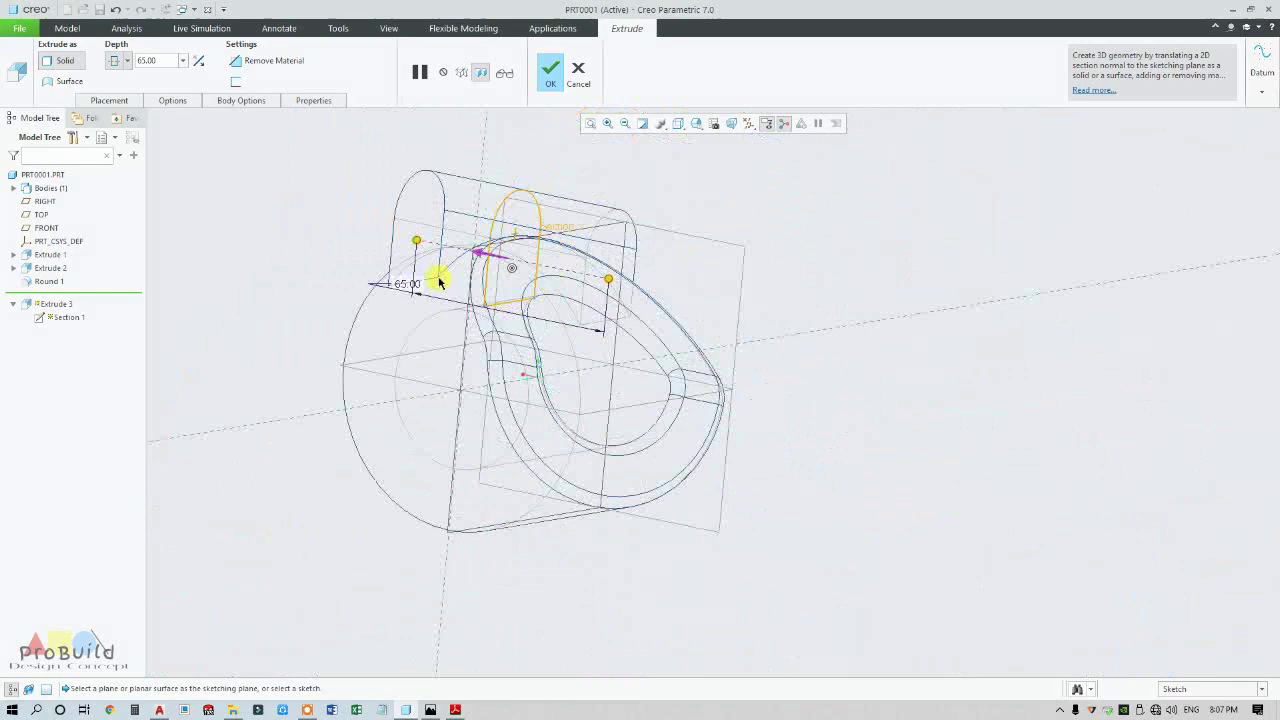
pyautogui.scroll(10, 437, 288)
pyautogui.scroll(-6, 449, 317)
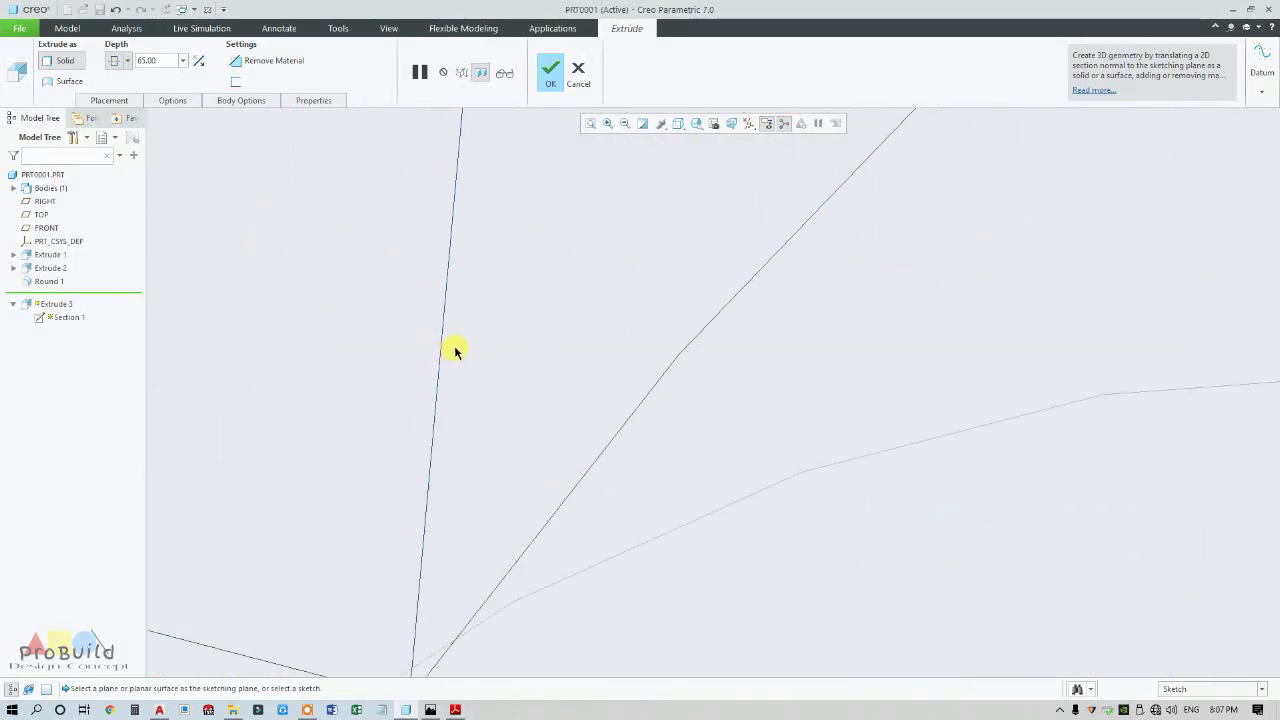
pyautogui.scroll(-5, 459, 347)
pyautogui.scroll(3, 517, 323)
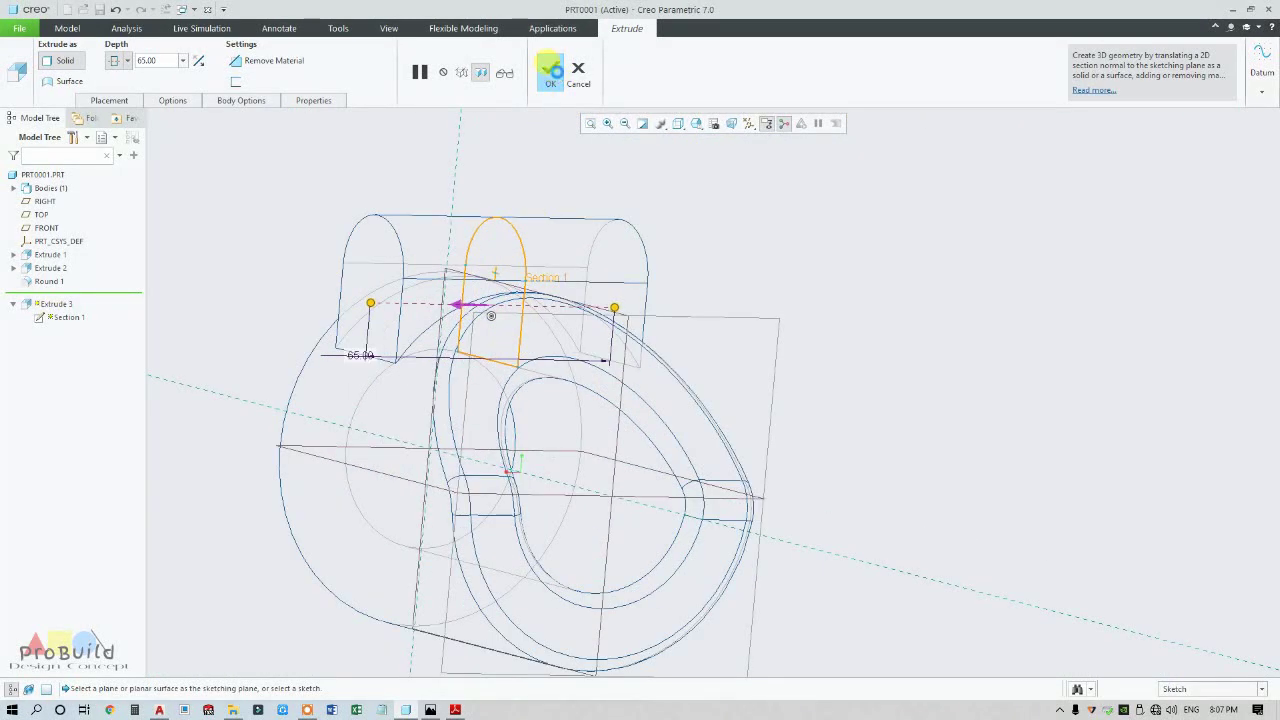
pyautogui.click(550, 68)
pyautogui.moveTo(686, 200); pyautogui.dragTo(725, 322, button='middle')
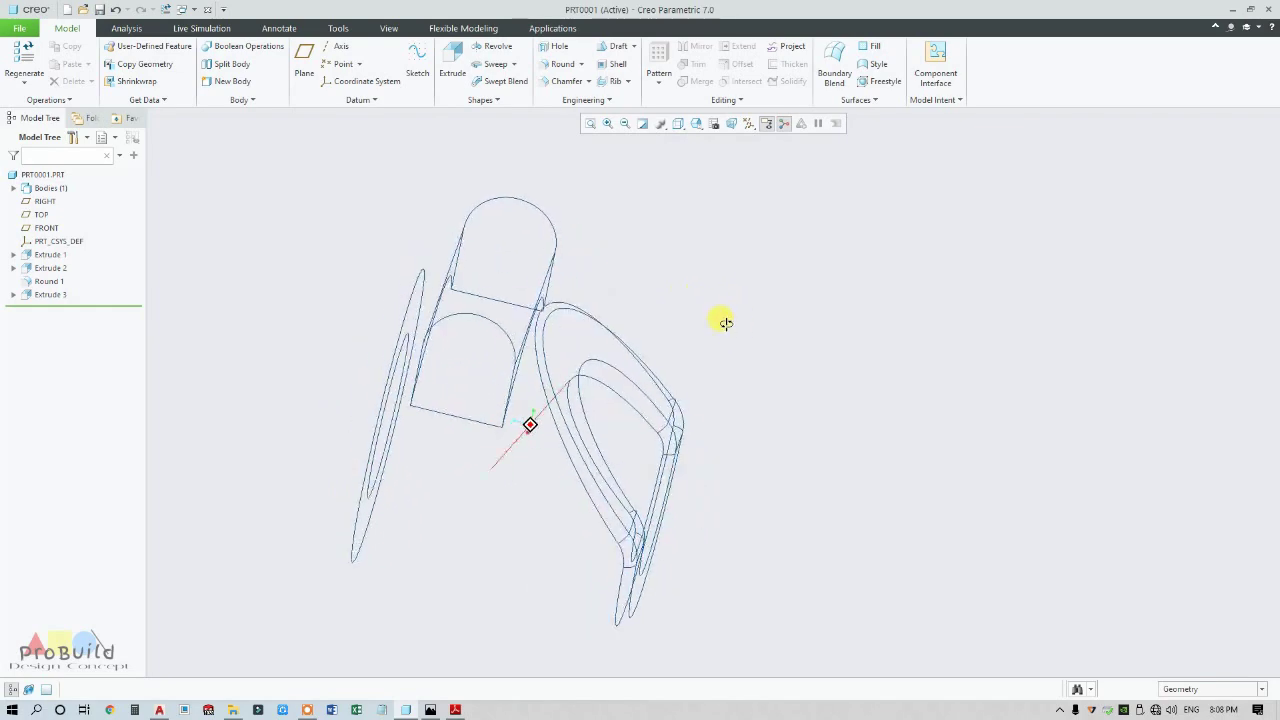
pyautogui.hotkey('ctrl', 'd')
pyautogui.click(455, 710)
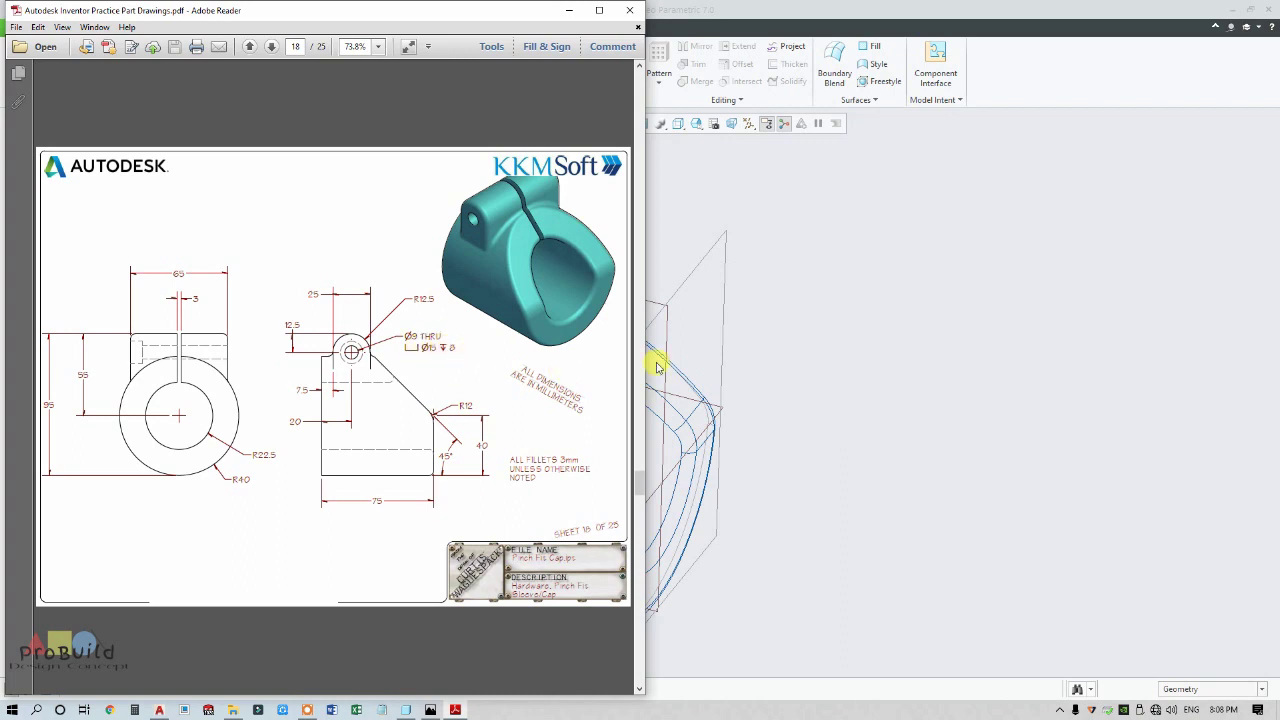
pyautogui.click(775, 335)
pyautogui.scroll(-3, 609, 286)
pyautogui.scroll(5, 609, 286)
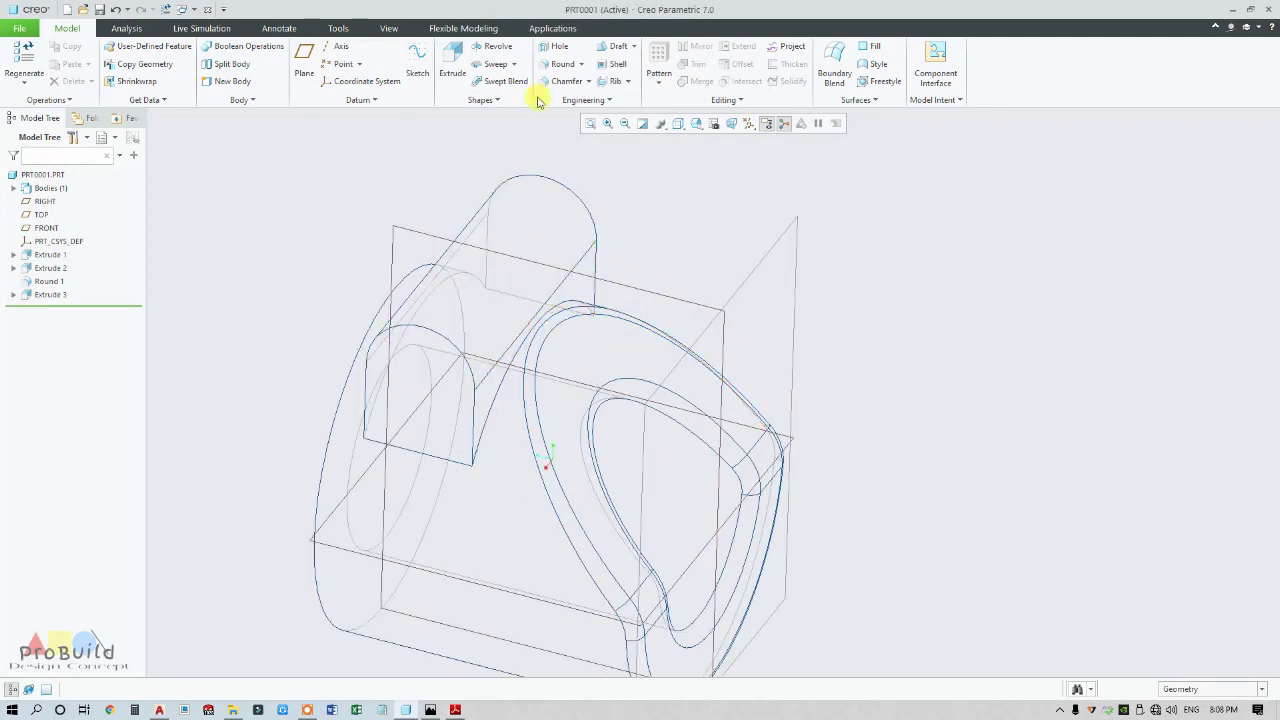
# Start a standard counterbored hole on the lug's front face.
pyautogui.click(553, 50)
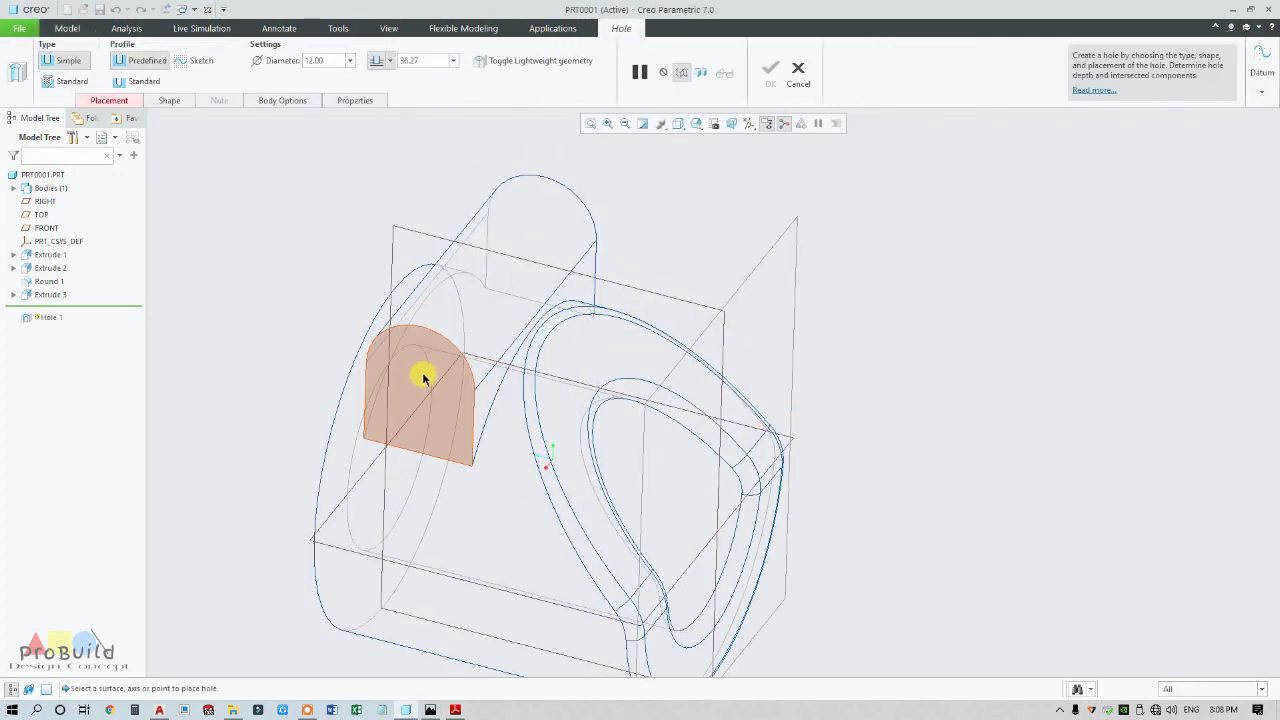
pyautogui.click(421, 376)
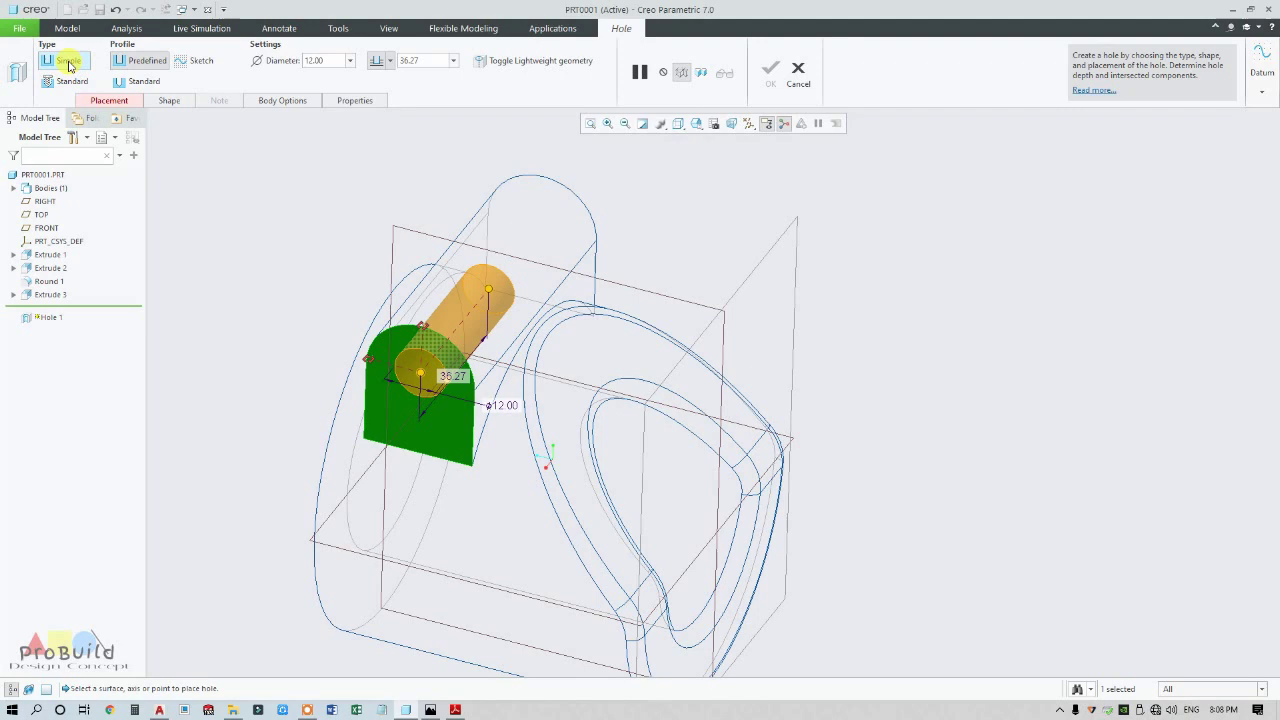
pyautogui.click(137, 83)
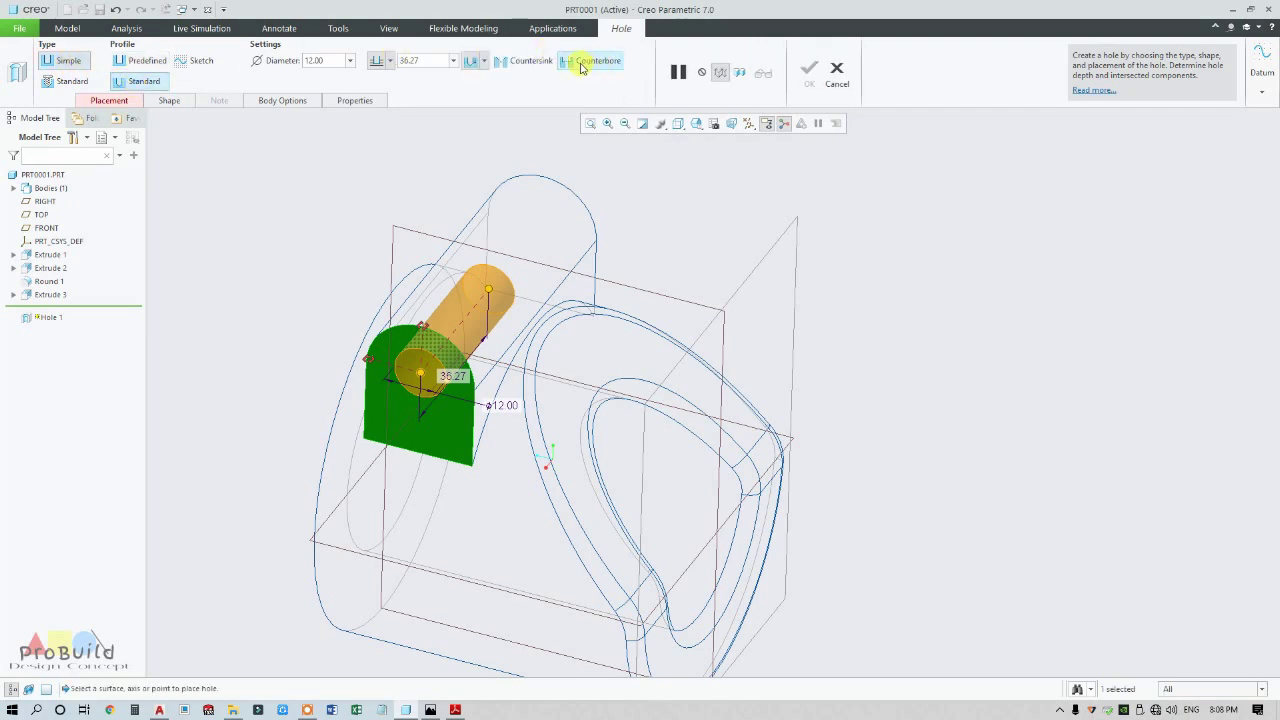
# Set the hole to Ø9 with its counterbore depth, ending at the selected far surface.
pyautogui.click(169, 100)
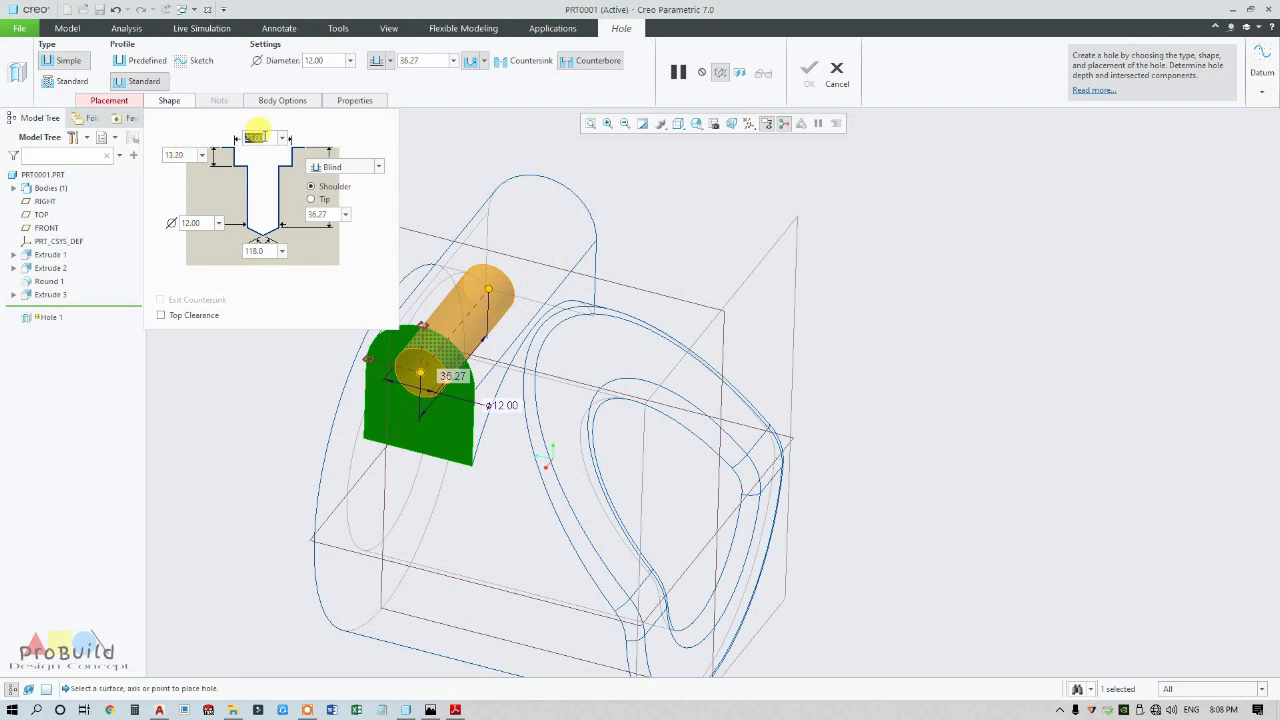
pyautogui.click(258, 136)
pyautogui.write('9')
pyautogui.press('Return')
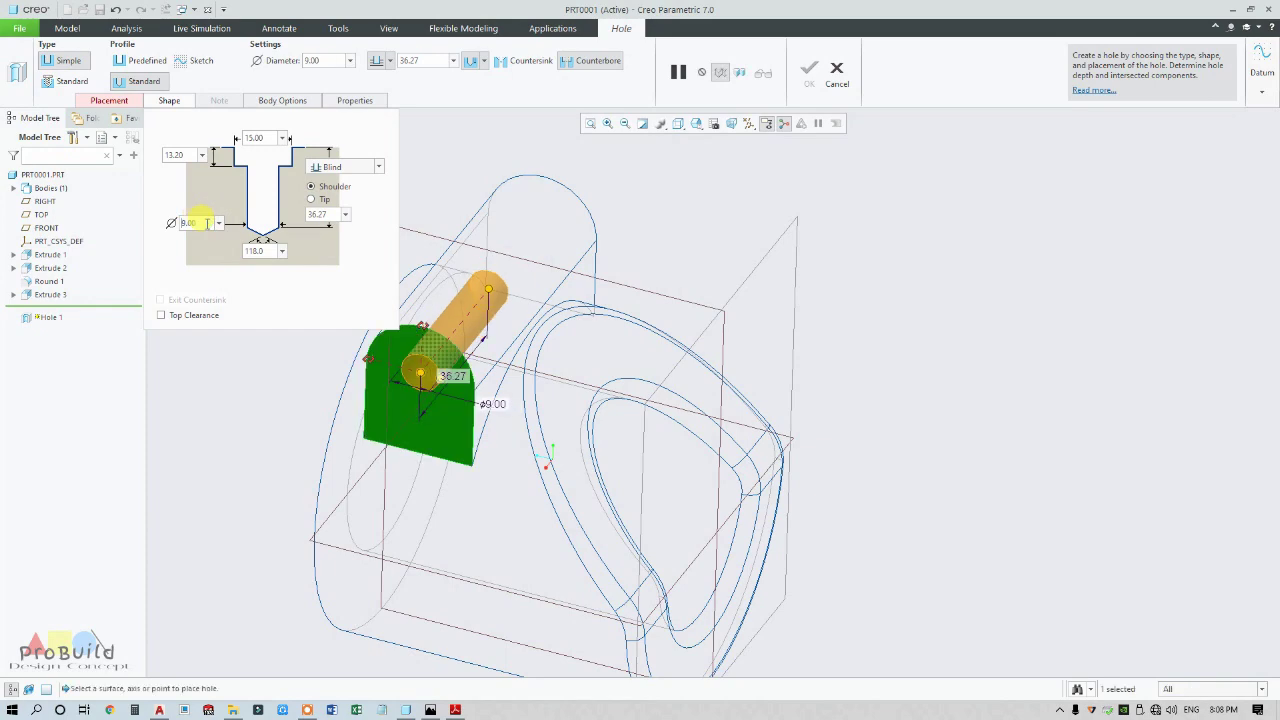
pyautogui.click(186, 155)
pyautogui.click(355, 170)
pyautogui.click(334, 240)
pyautogui.moveTo(366, 243); pyautogui.dragTo(516, 333, button='middle')
pyautogui.click(586, 286)
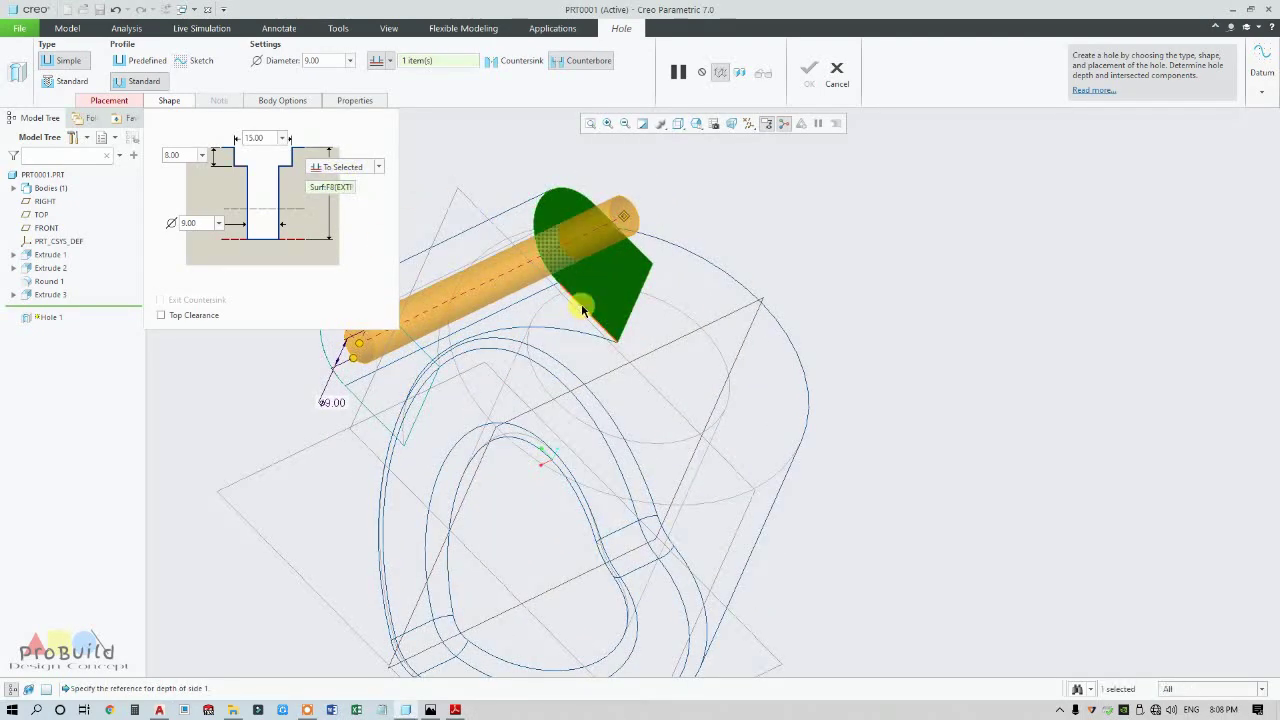
# Reference the TOP plane for the hole's placement at a 42.50 offset.
pyautogui.moveTo(586, 297)
pyautogui.mouseDown(button='middle')
pyautogui.moveTo(664, 258)
pyautogui.moveTo(651, 400)
pyautogui.moveTo(529, 371)
pyautogui.moveTo(551, 420)
pyautogui.moveTo(575, 413)
pyautogui.moveTo(503, 406)
pyautogui.moveTo(645, 388)
pyautogui.mouseUp(button='middle')
pyautogui.scroll(2, 645, 388)
pyautogui.click(109, 100)
pyautogui.scroll(-2, 357, 314)
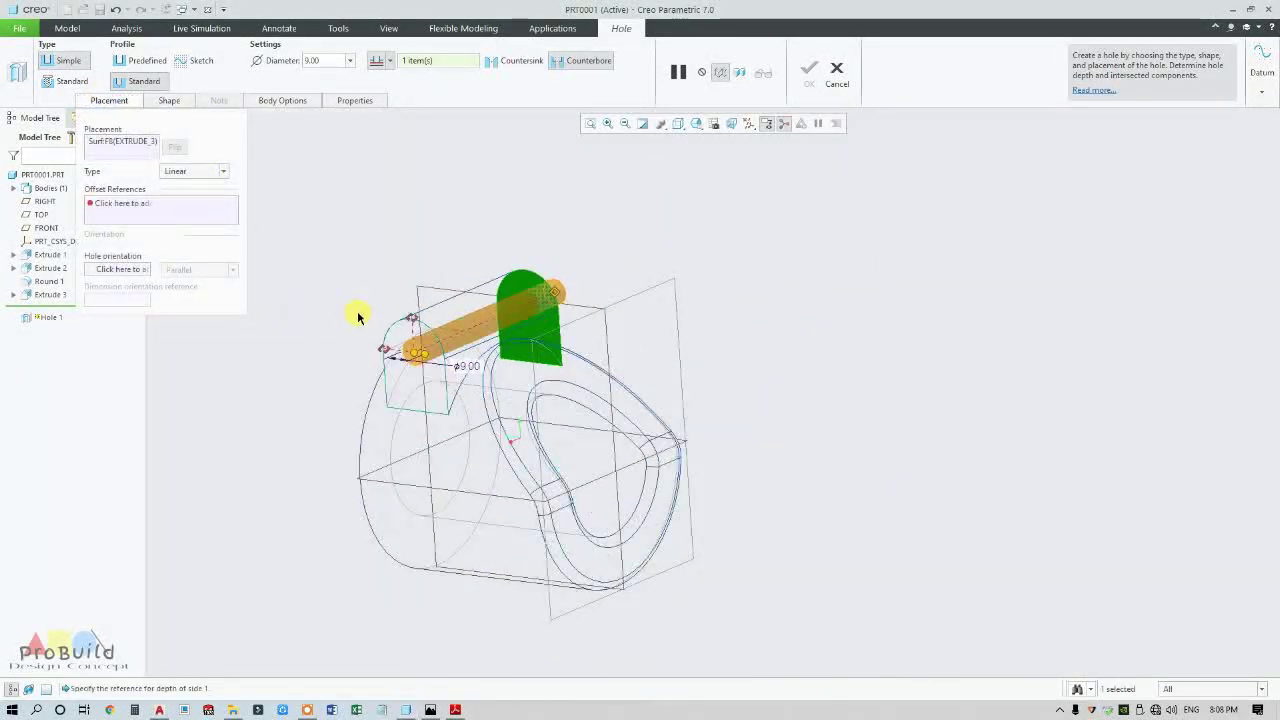
pyautogui.scroll(2, 443, 335)
pyautogui.scroll(-2, 400, 350)
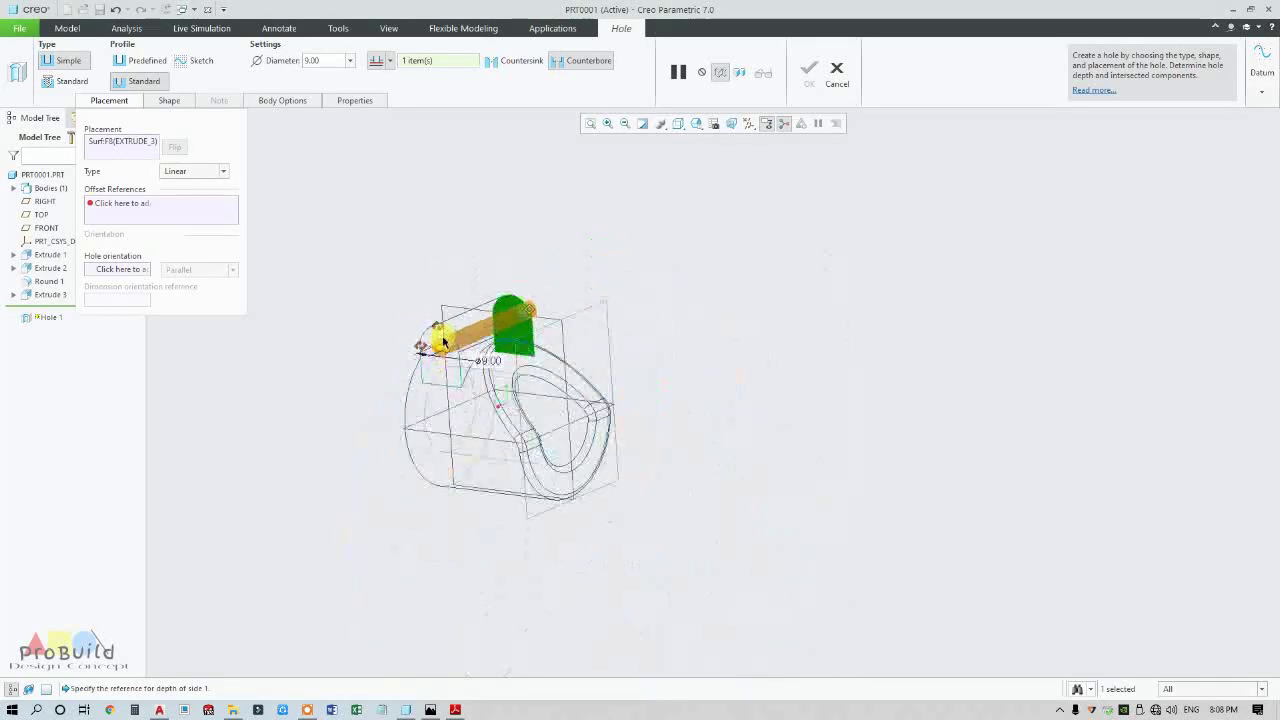
pyautogui.scroll(3, 414, 330)
pyautogui.scroll(-1, 414, 260)
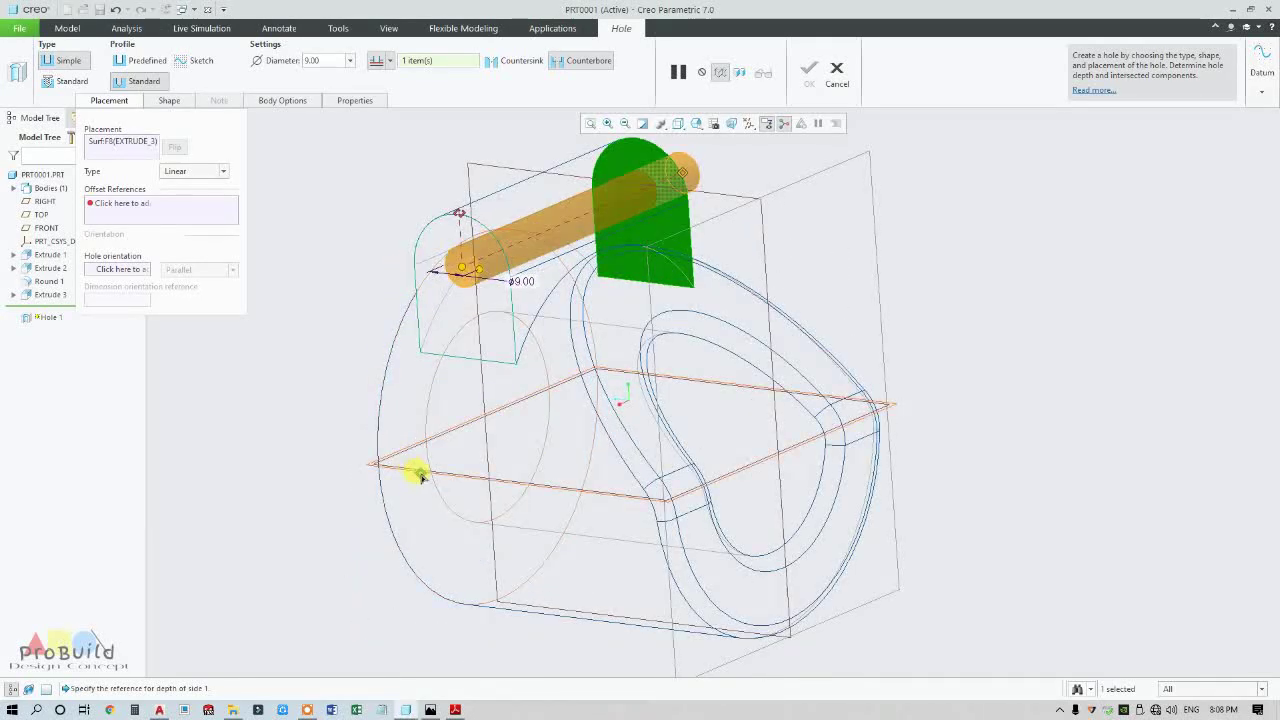
pyautogui.click(465, 464)
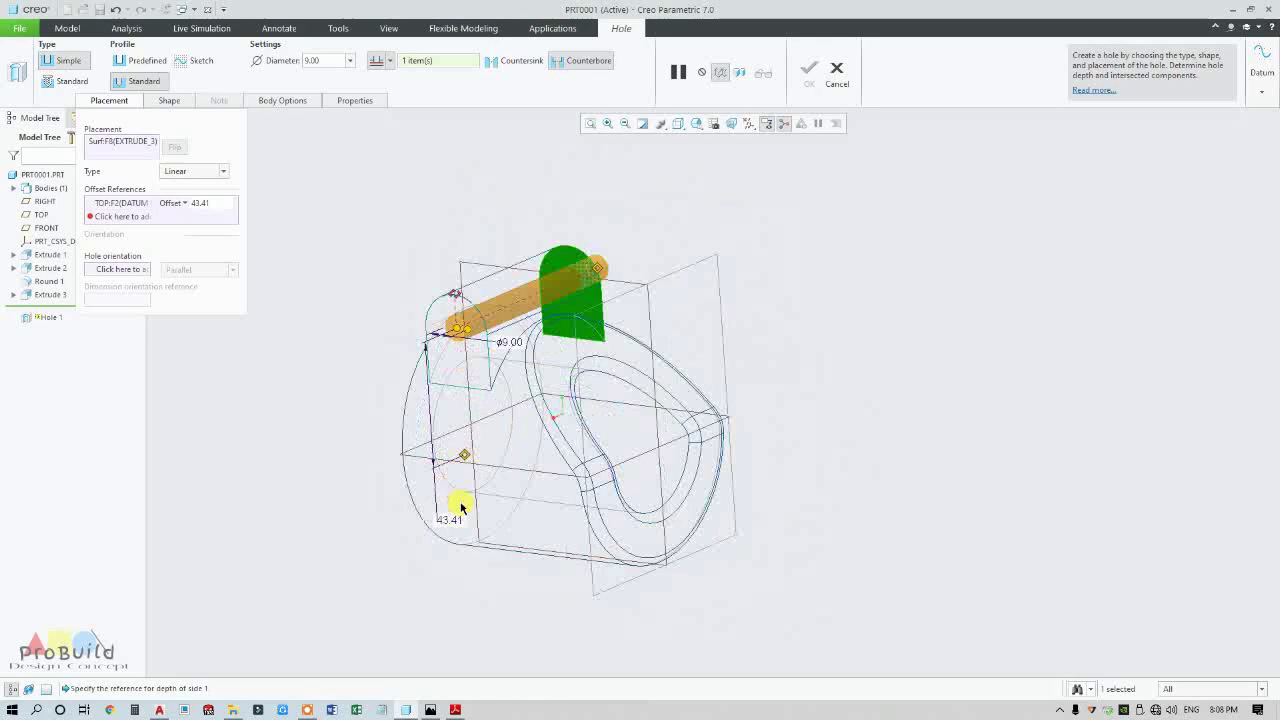
pyautogui.scroll(2, 462, 468)
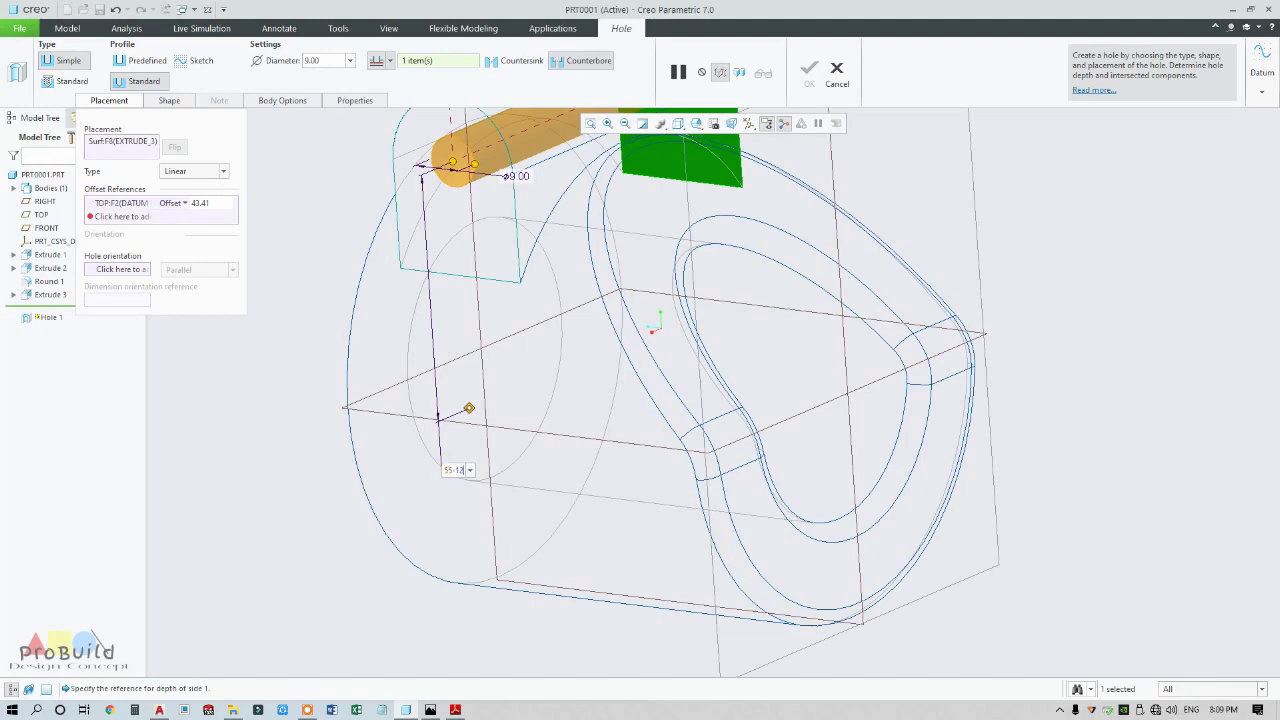
pyautogui.press('Return')
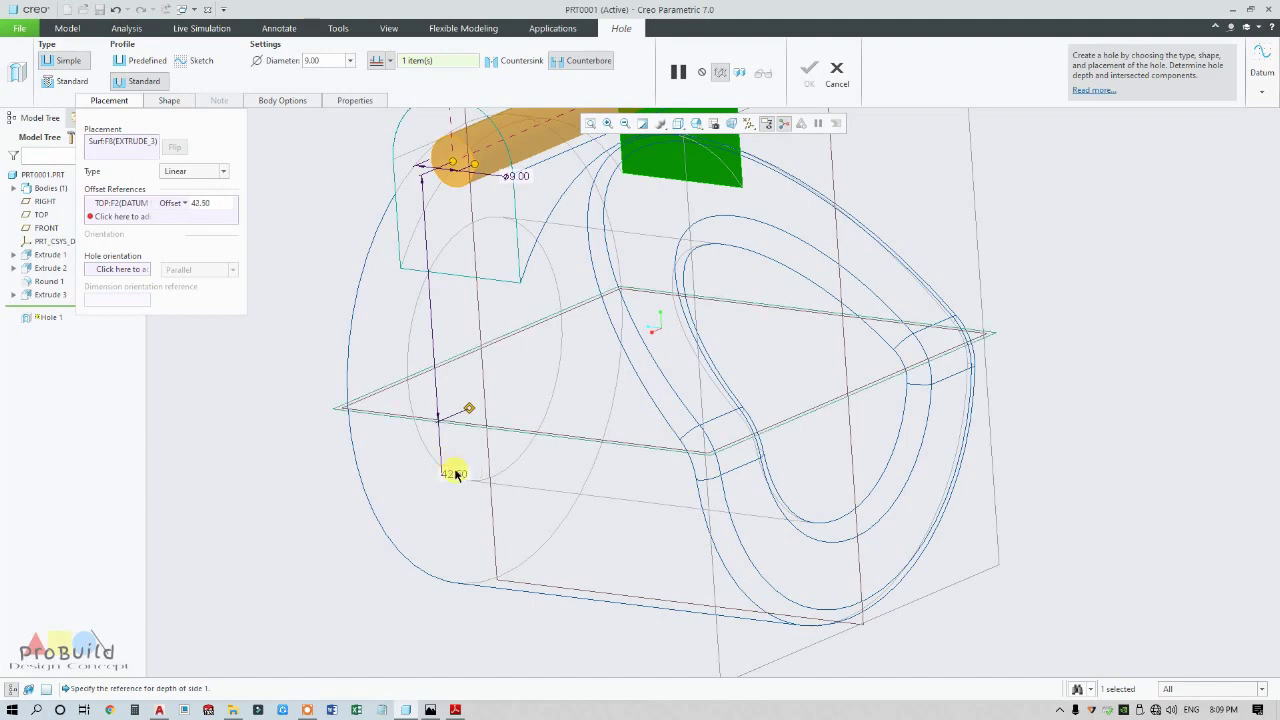
# Add the cylinder edge as the second reference with a 20.00 offset.
pyautogui.moveTo(455, 474); pyautogui.dragTo(349, 340, button='middle')
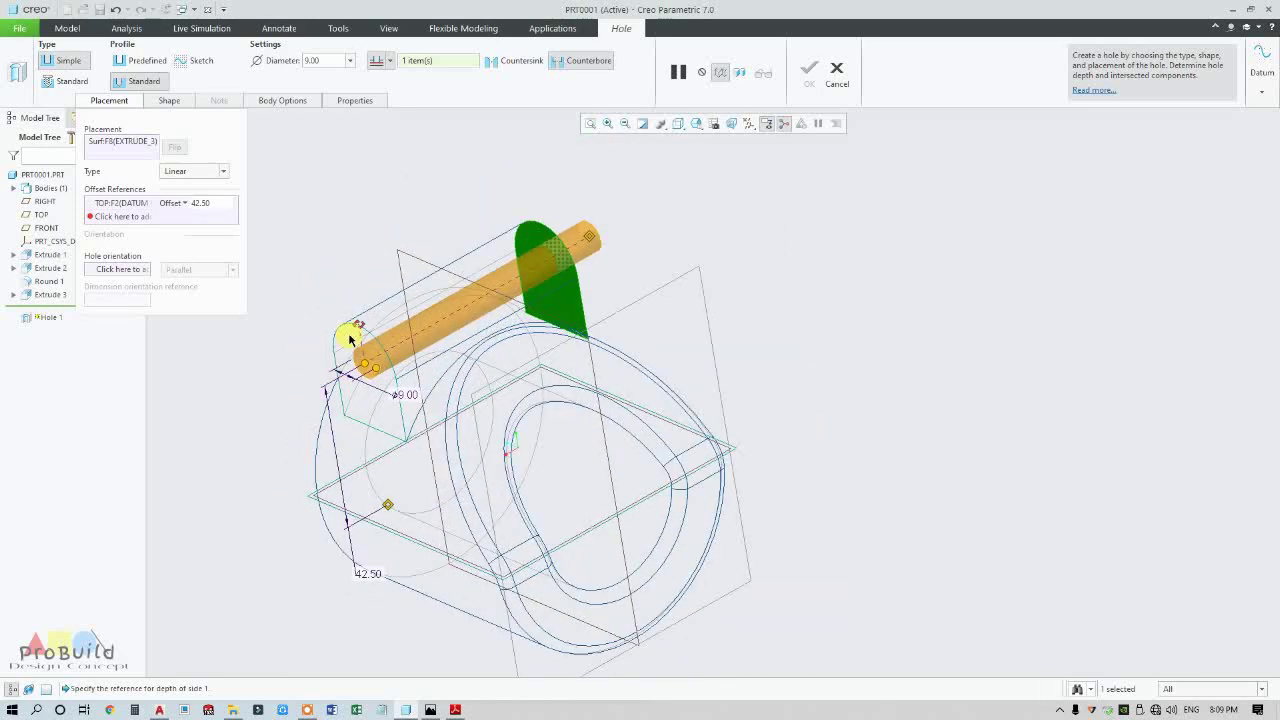
pyautogui.scroll(3, 360, 330)
pyautogui.moveTo(405, 405)
pyautogui.mouseDown(button='middle')
pyautogui.moveTo(455, 440)
pyautogui.moveTo(443, 449)
pyautogui.moveTo(401, 383)
pyautogui.mouseUp(button='middle')
pyautogui.scroll(-1, 402, 383)
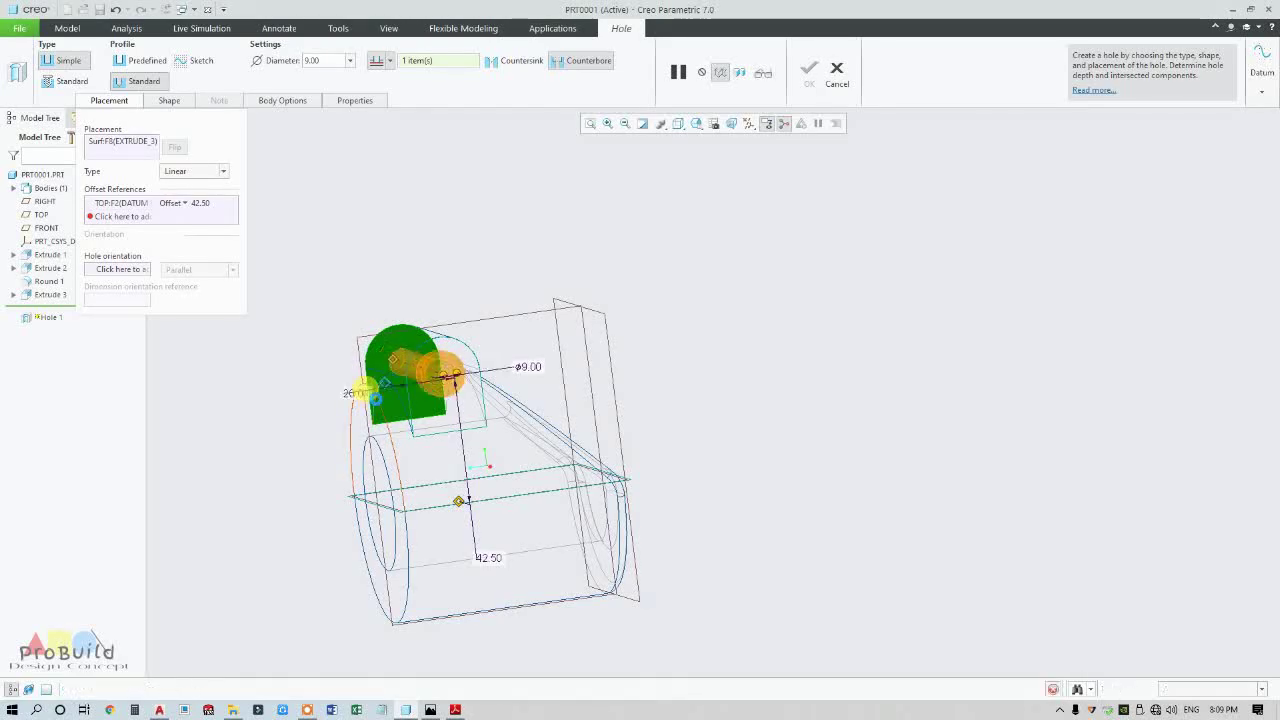
pyautogui.keyDown('ctrl'); pyautogui.click(377, 403); pyautogui.keyUp('ctrl')
pyautogui.scroll(2, 370, 390)
pyautogui.scroll(-5, 360, 430)
pyautogui.moveTo(340, 421); pyautogui.dragTo(343, 394, button='middle')
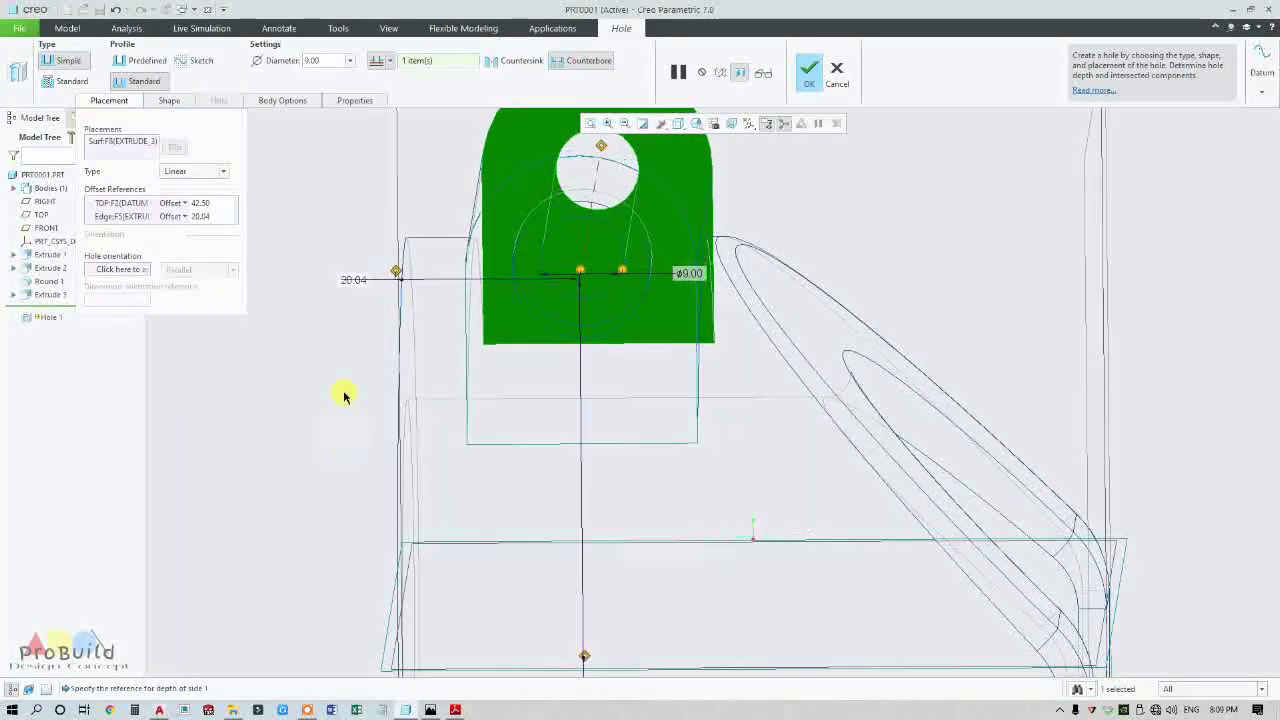
pyautogui.doubleClick(356, 279)
pyautogui.write('20')
pyautogui.press('Return')
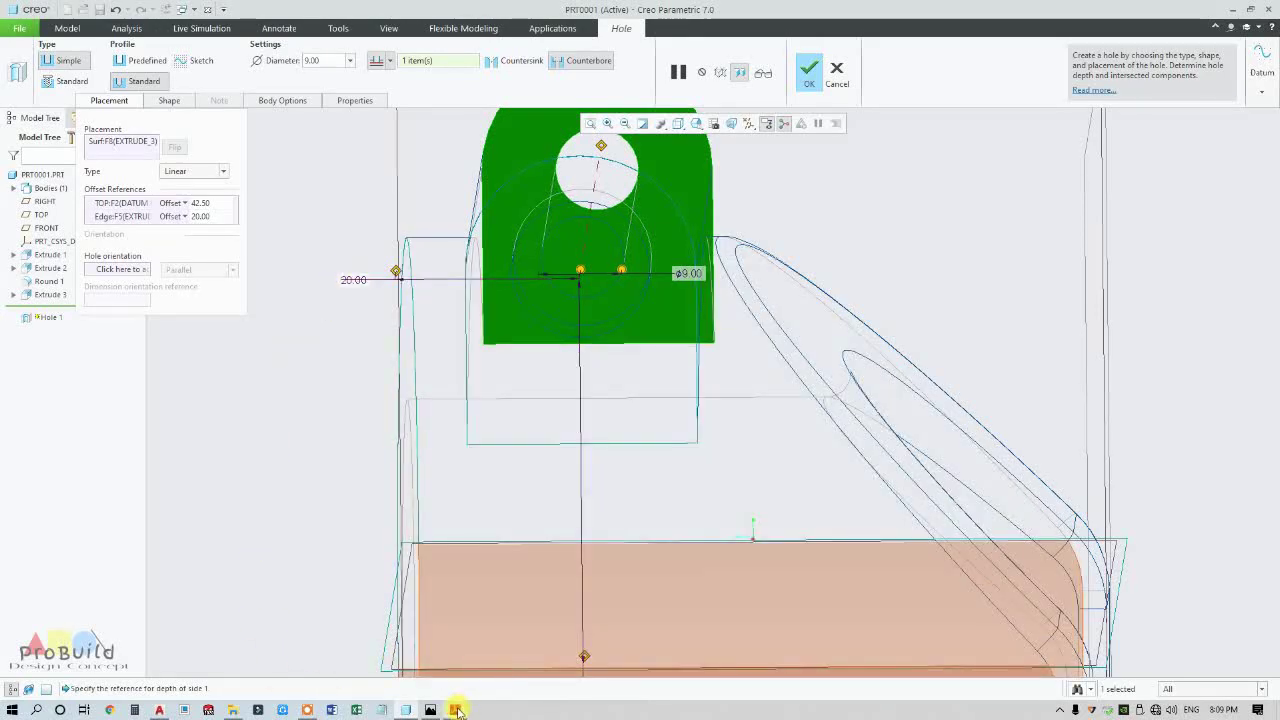
# Complete Hole 1 and return to the standard orientation.
pyautogui.moveTo(470, 650); pyautogui.dragTo(487, 530, button='middle')
pyautogui.click(811, 72)
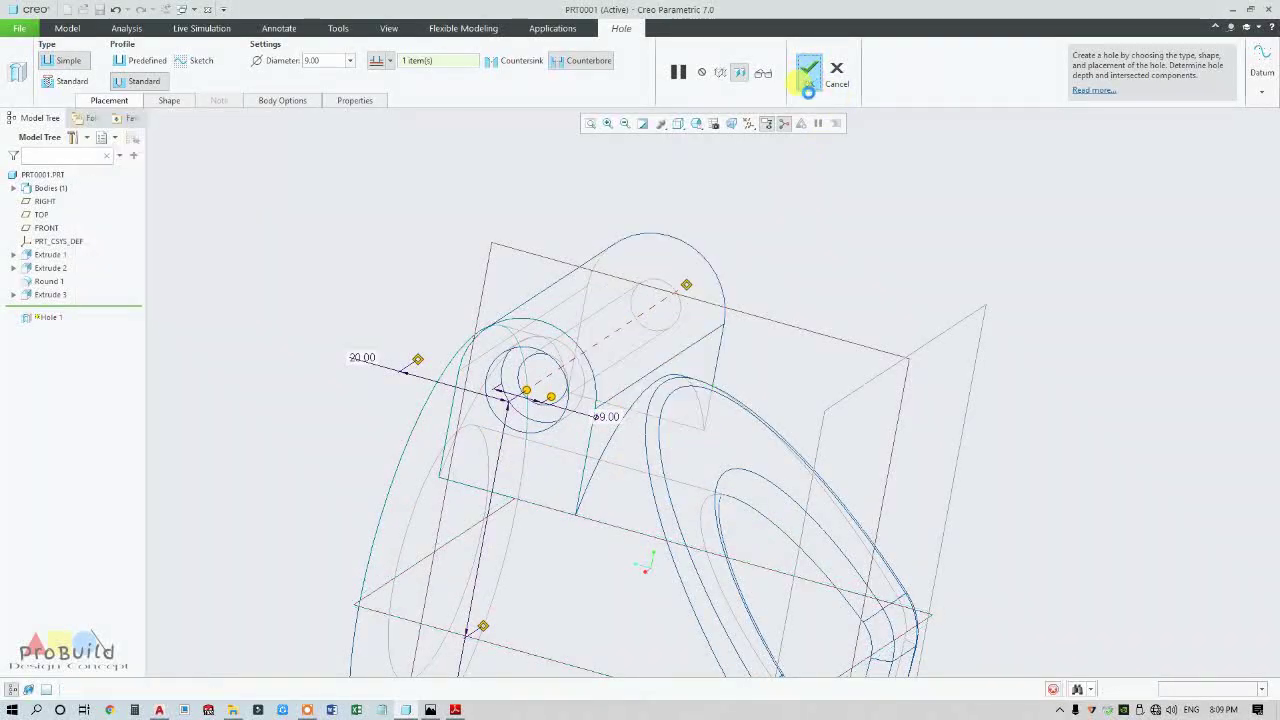
pyautogui.hotkey('ctrl', 'd')
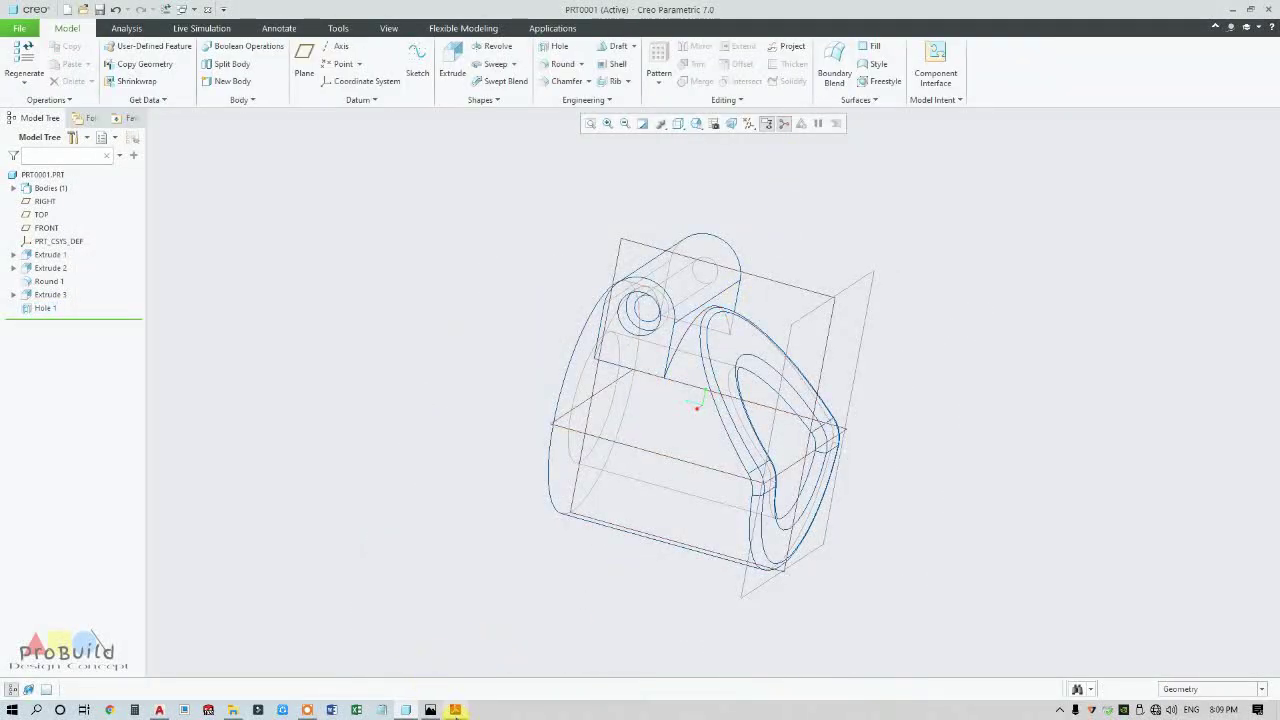
pyautogui.click(455, 710)
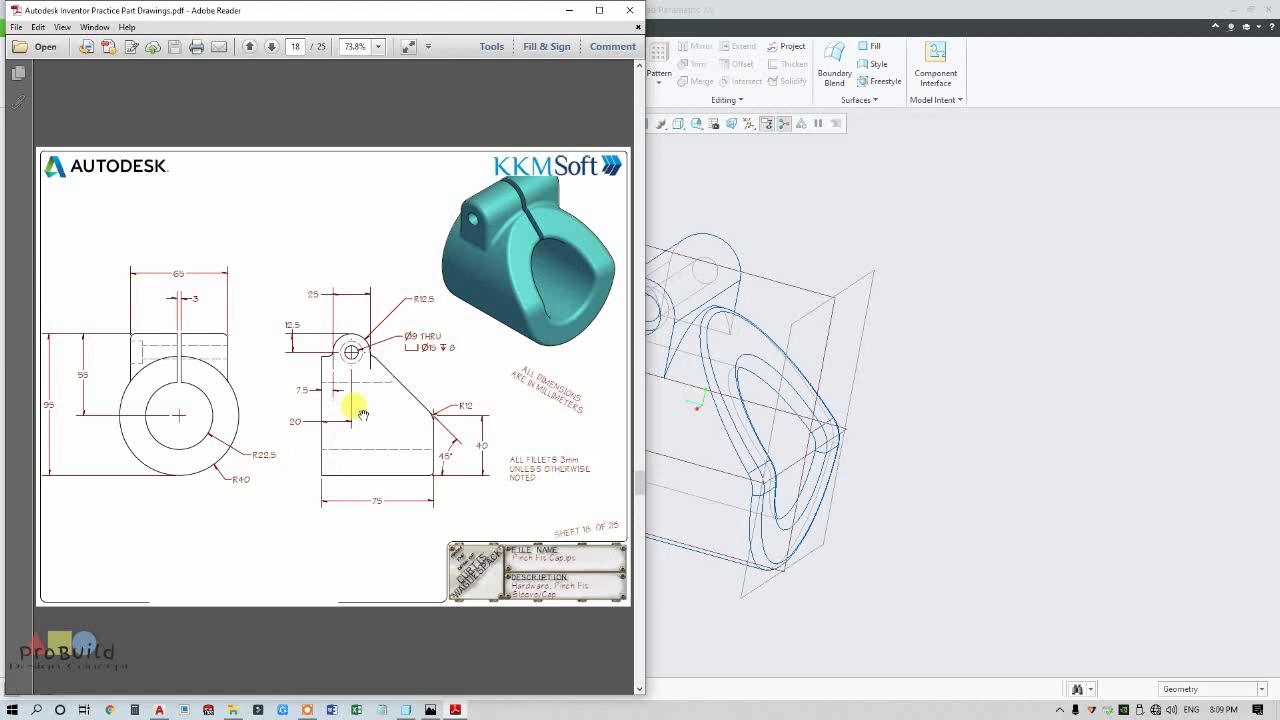
pyautogui.moveTo(507, 221); pyautogui.dragTo(490, 178)
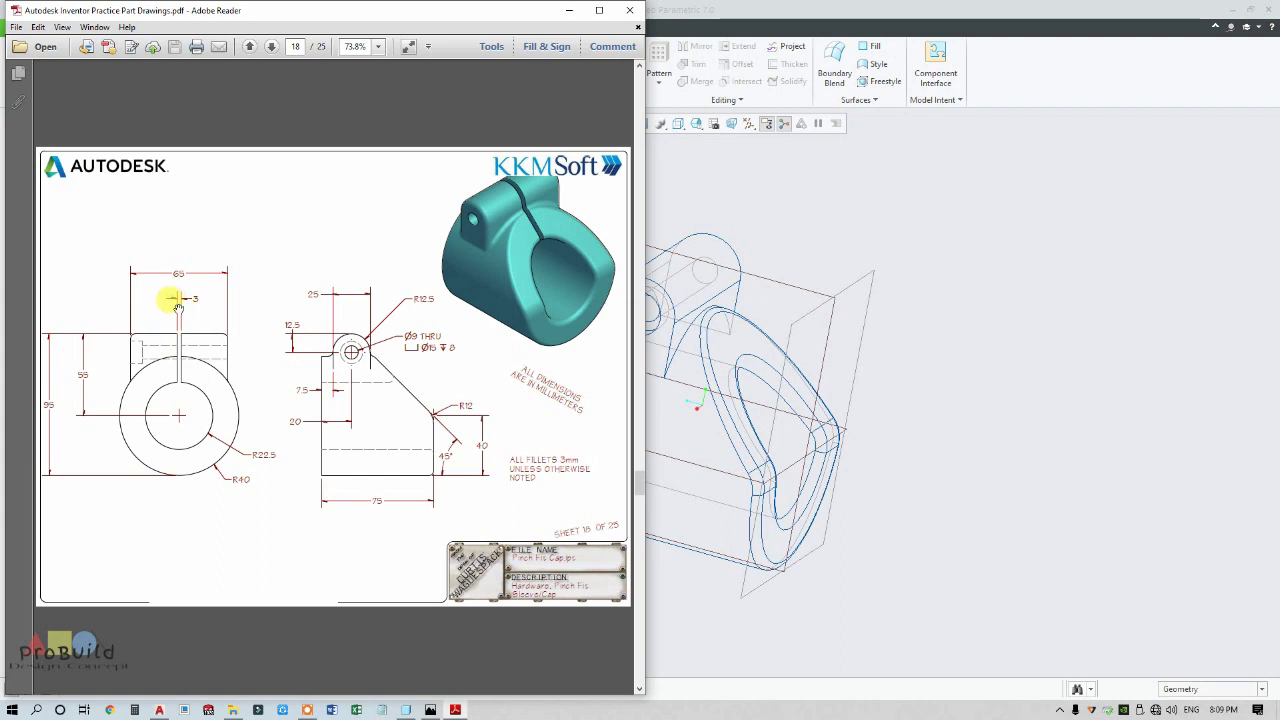
pyautogui.click(1073, 452)
pyautogui.hotkey('ctrl', 'd')
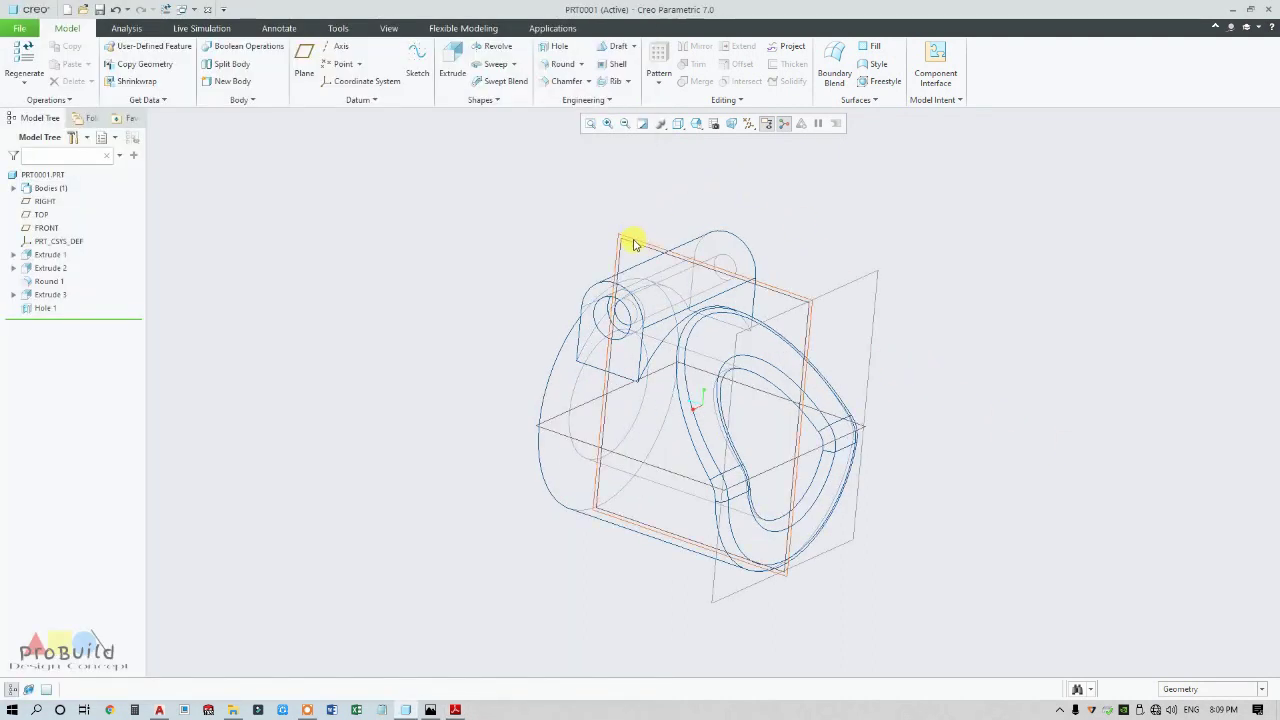
# Start an extrusion on the RIGHT plane and sketch a rectangle over the part's upper half.
pyautogui.click(632, 243)
pyautogui.click(453, 60)
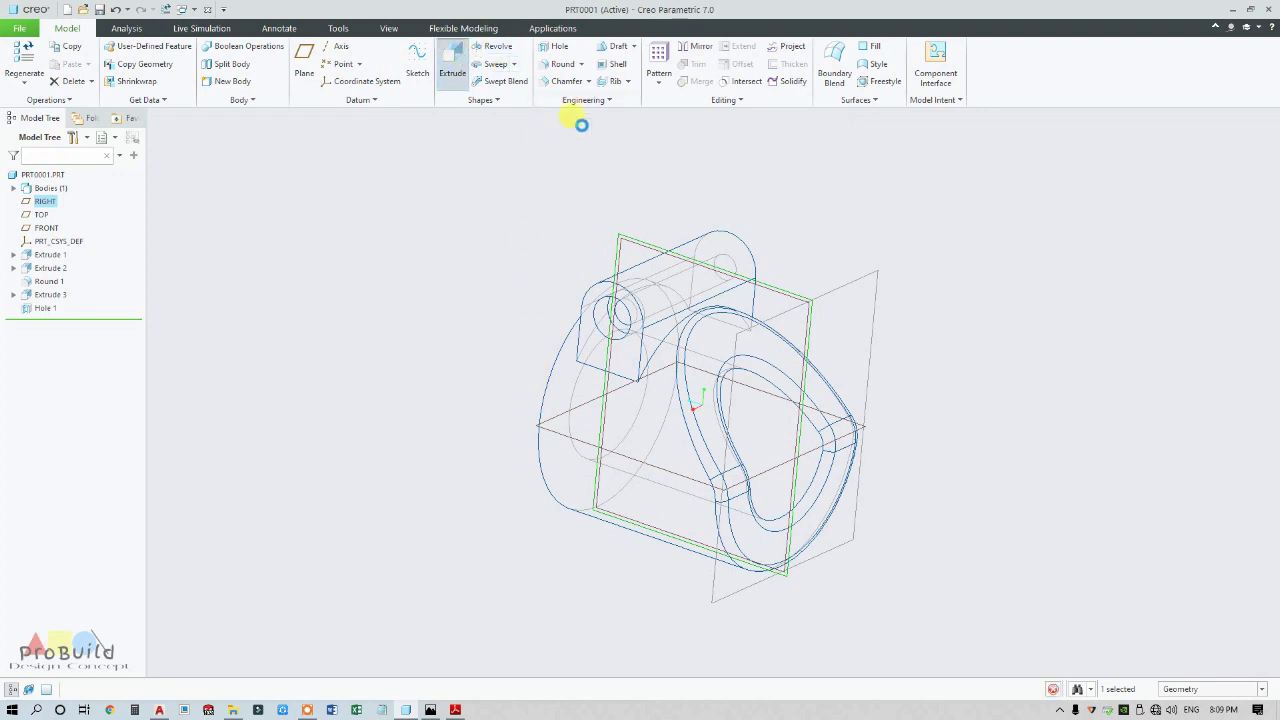
pyautogui.click(740, 123)
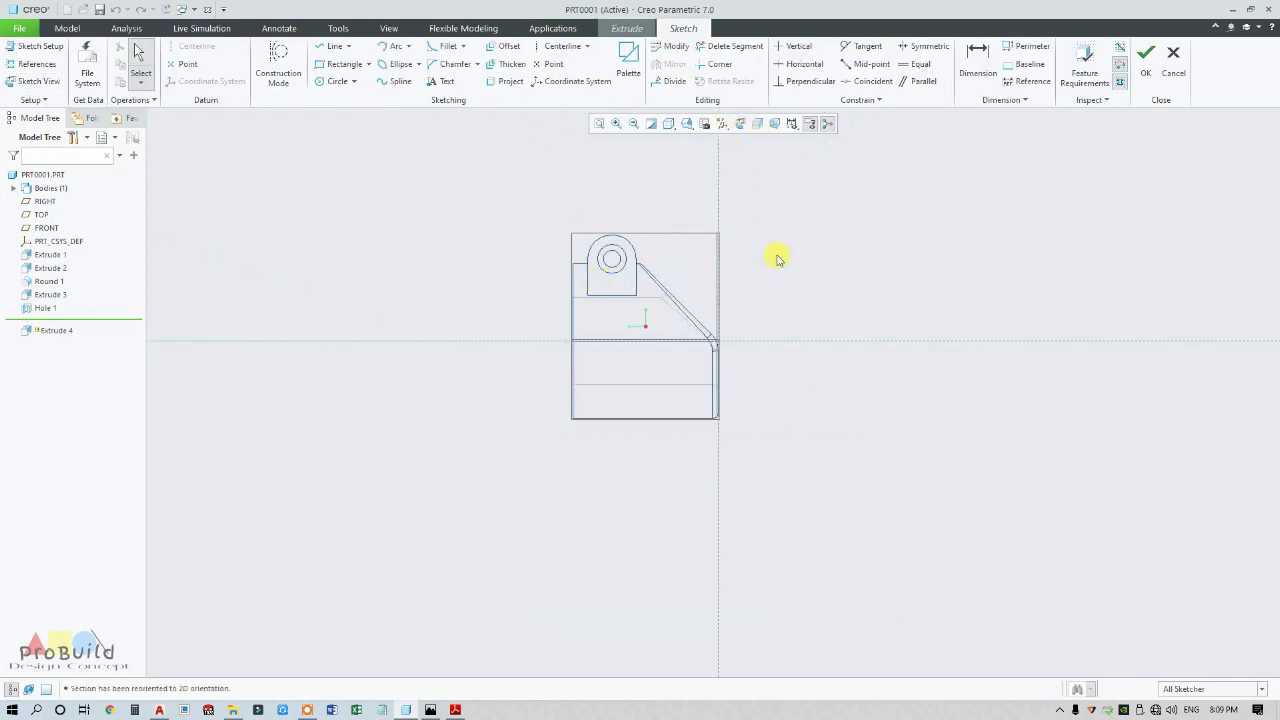
pyautogui.click(344, 66)
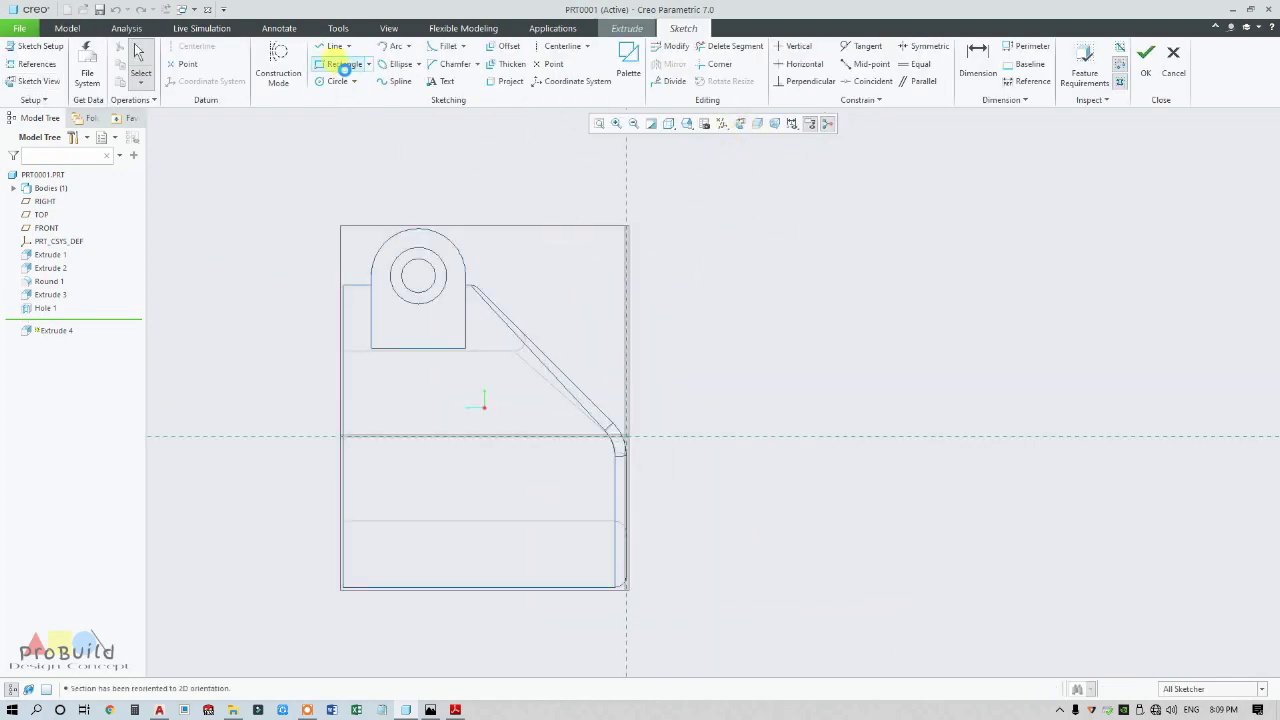
pyautogui.click(275, 148)
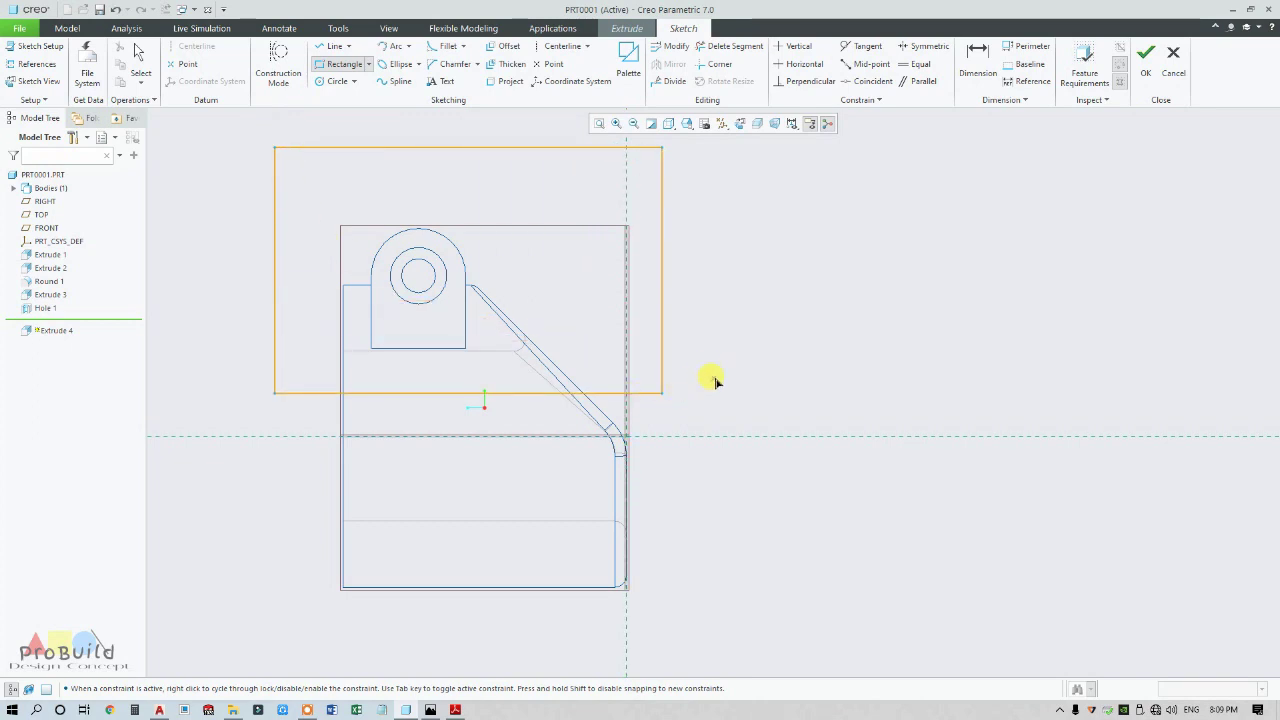
pyautogui.click(678, 391)
pyautogui.middleClick(678, 392)
pyautogui.scroll(-5, 380, 387)
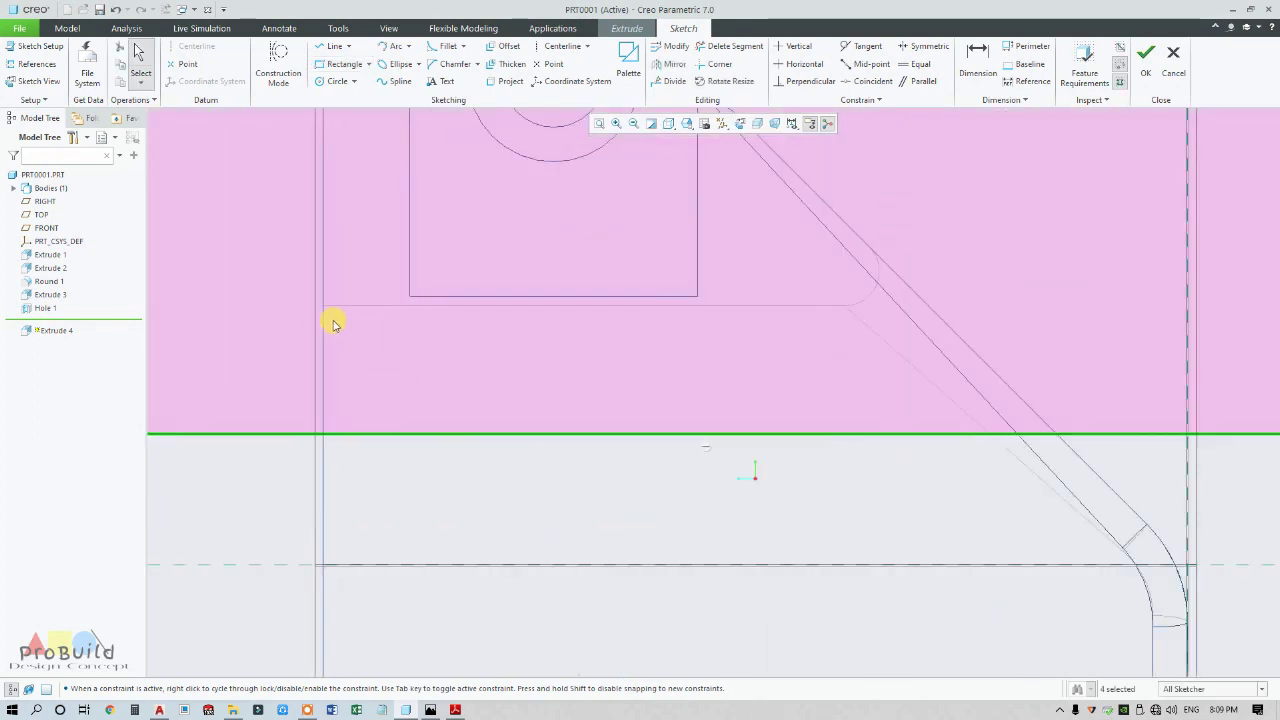
pyautogui.scroll(5, 514, 350)
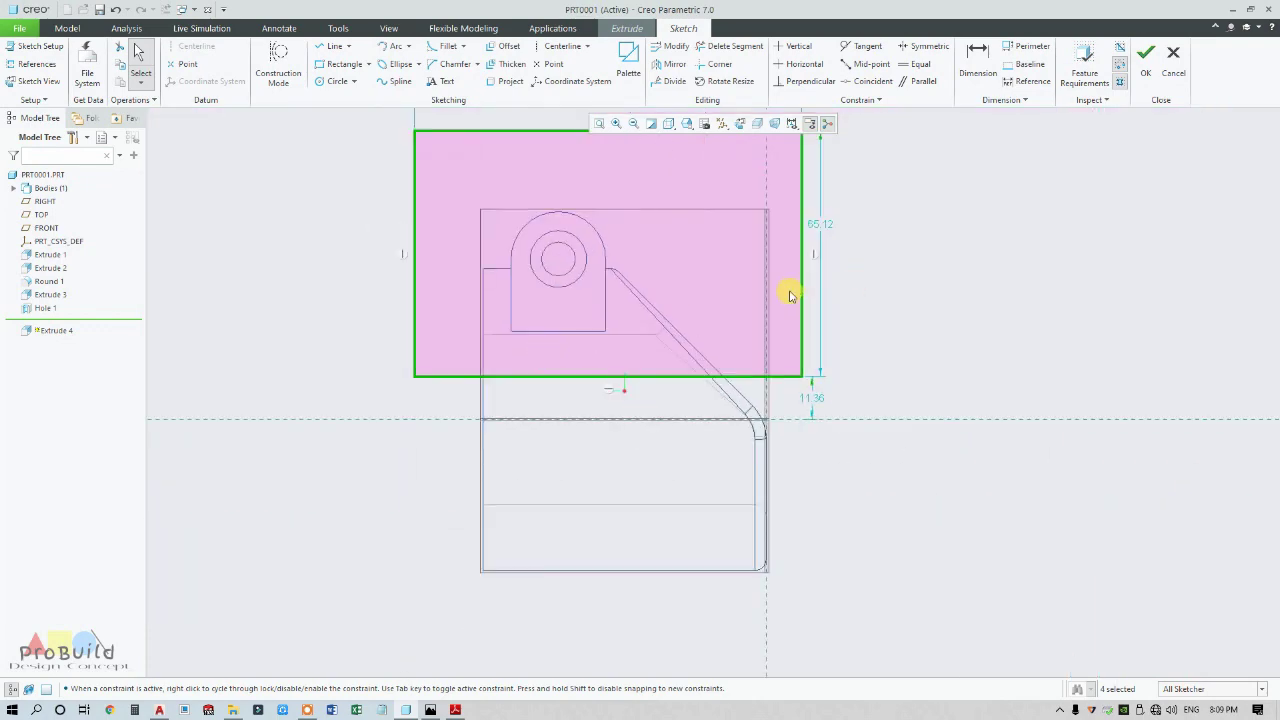
# Extrude the rectangle symmetrically 3.00 deep as a material cut and inspect the slot.
pyautogui.click(1142, 70)
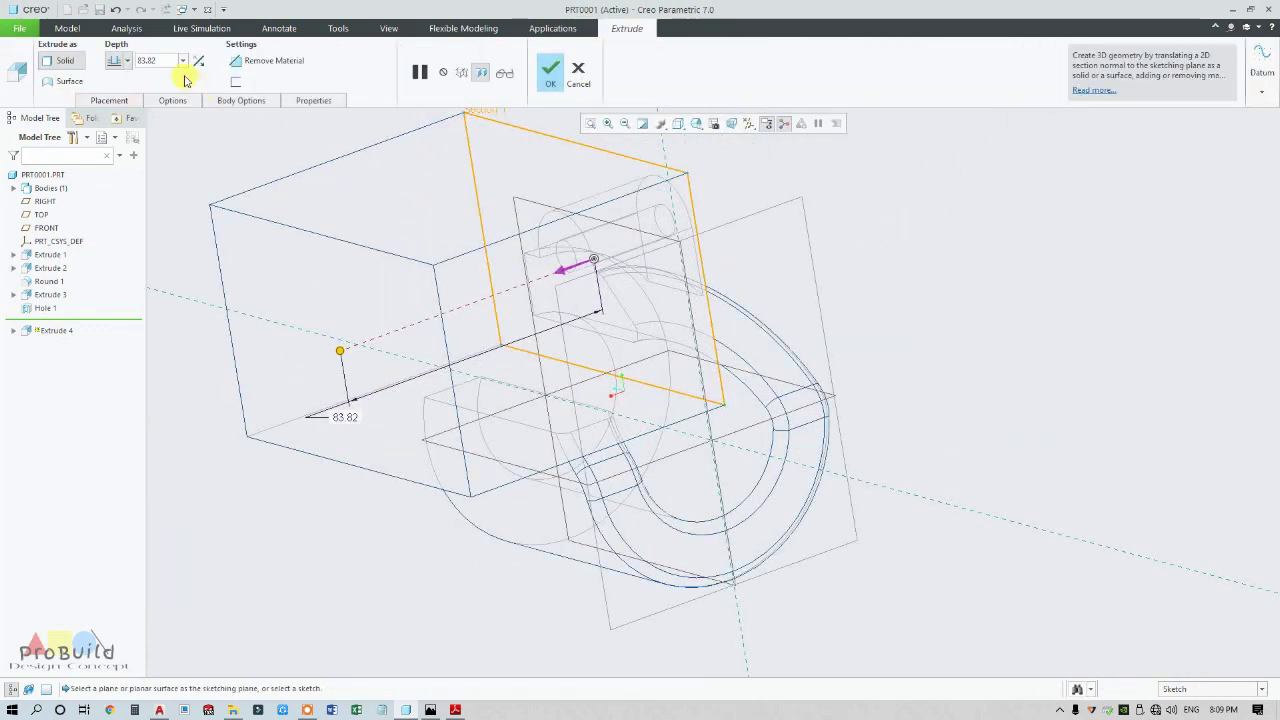
pyautogui.click(114, 82)
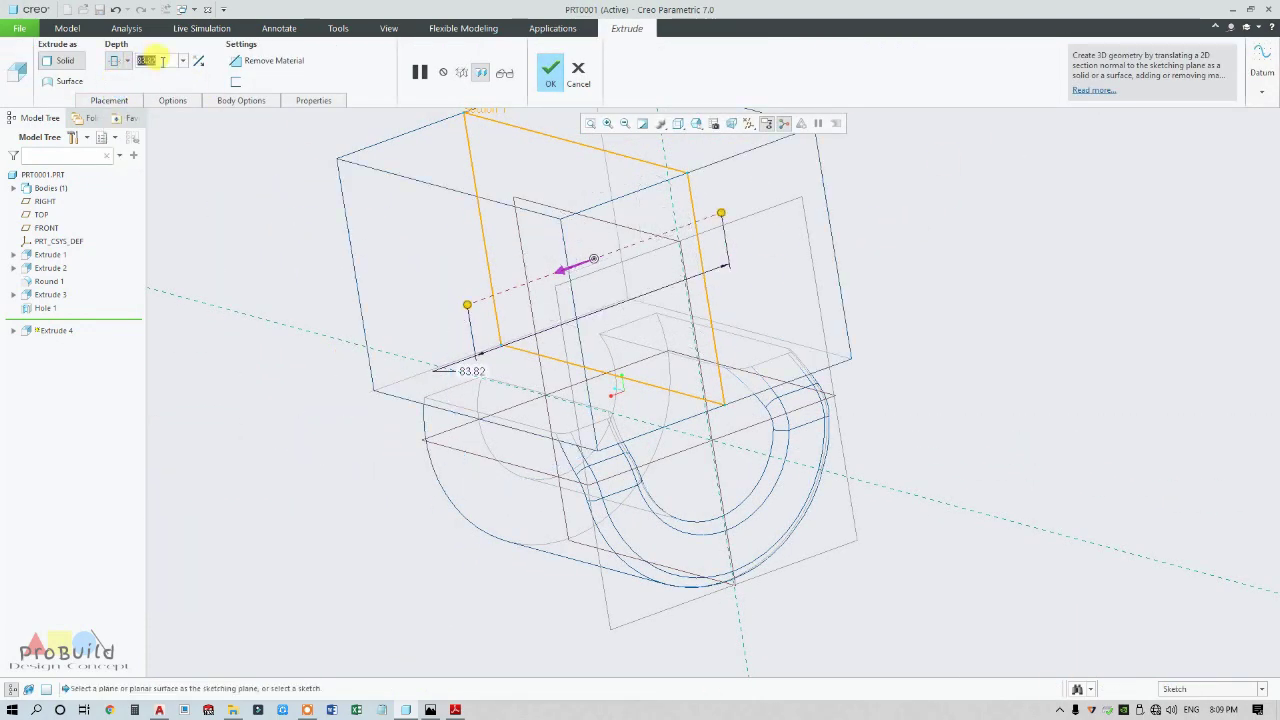
pyautogui.write('3')
pyautogui.press('Return')
pyautogui.click(284, 63)
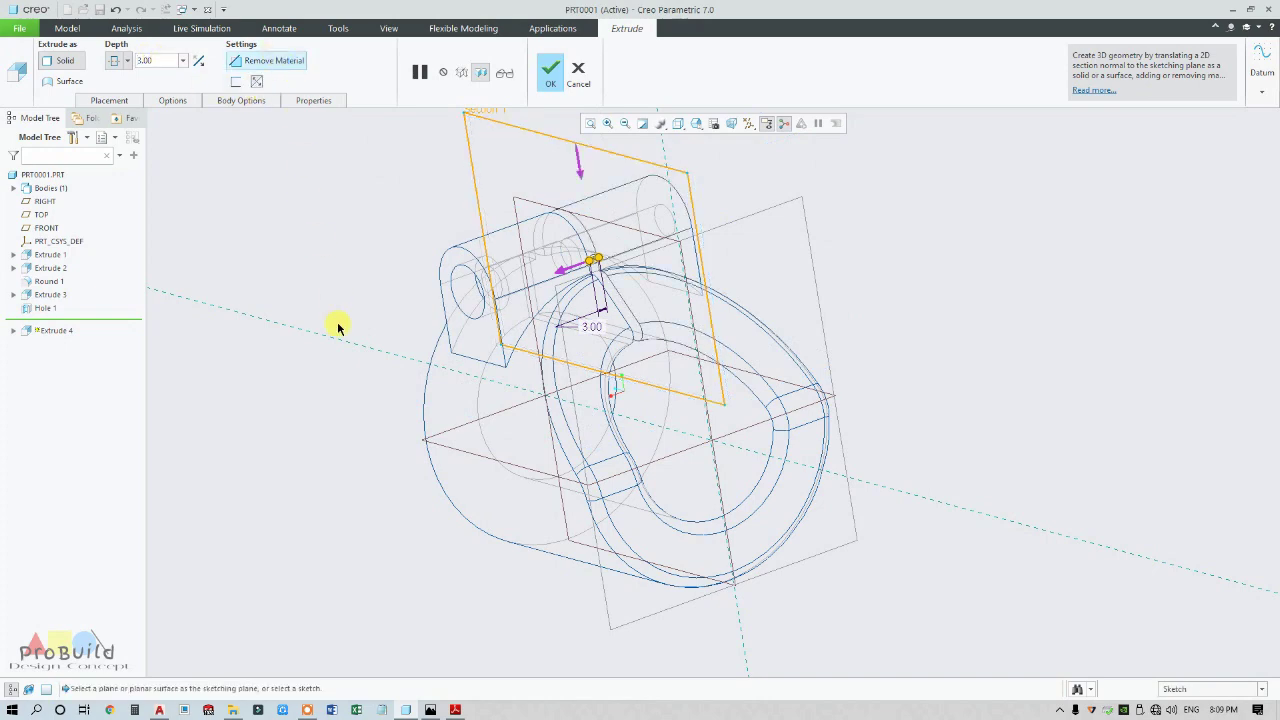
pyautogui.click(550, 72)
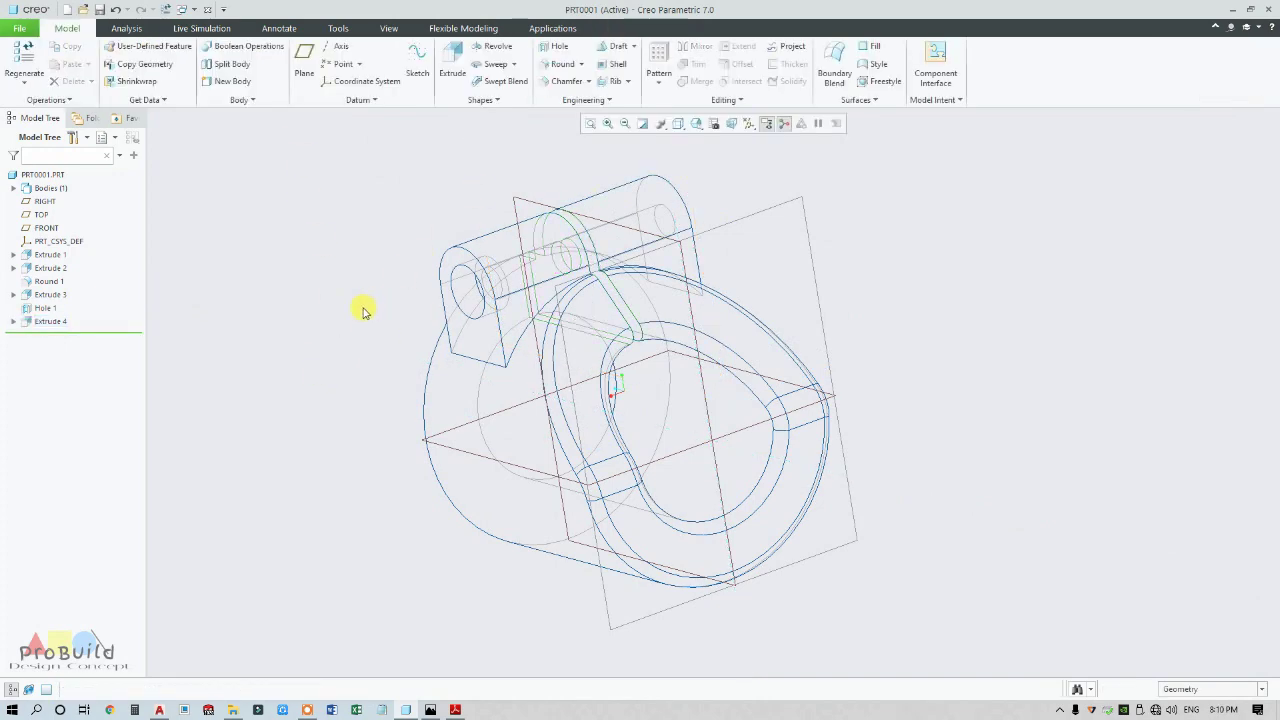
pyautogui.moveTo(363, 312); pyautogui.dragTo(490, 210, button='middle')
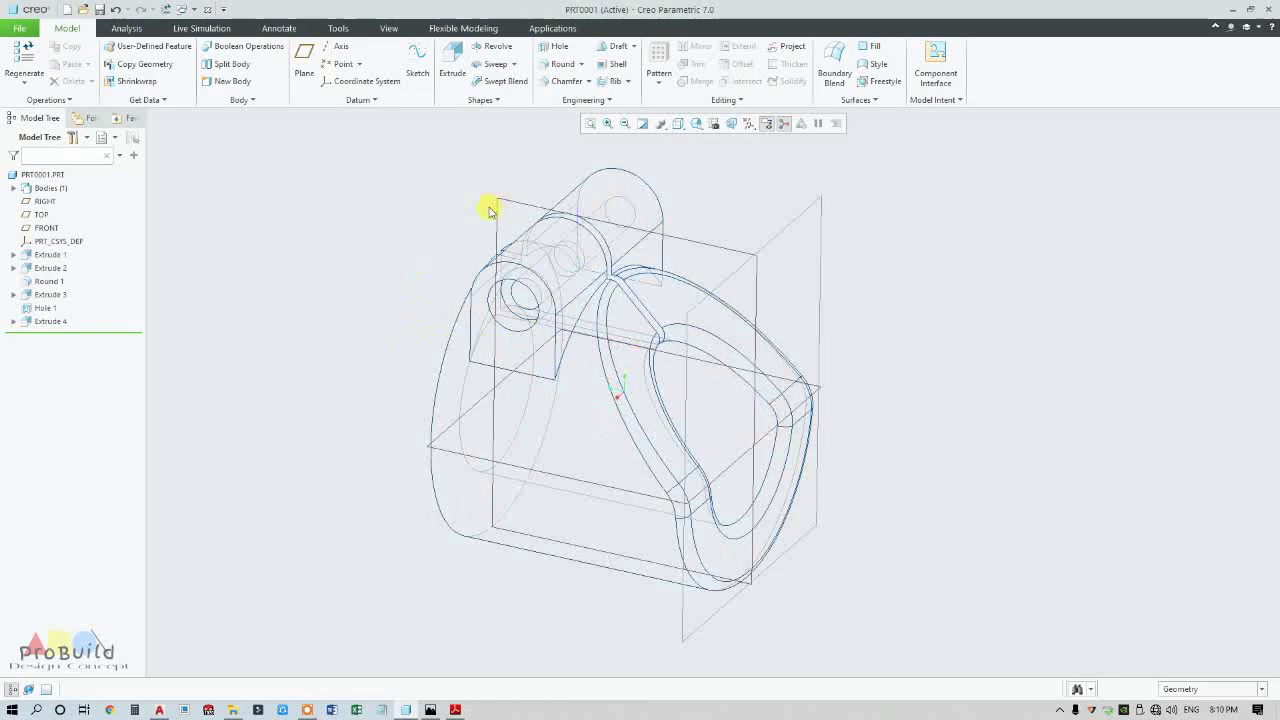
pyautogui.click(678, 123)
# Switch to Shading With Edges and start a 3.00 mm round on the slot edge.
pyautogui.click(719, 155)
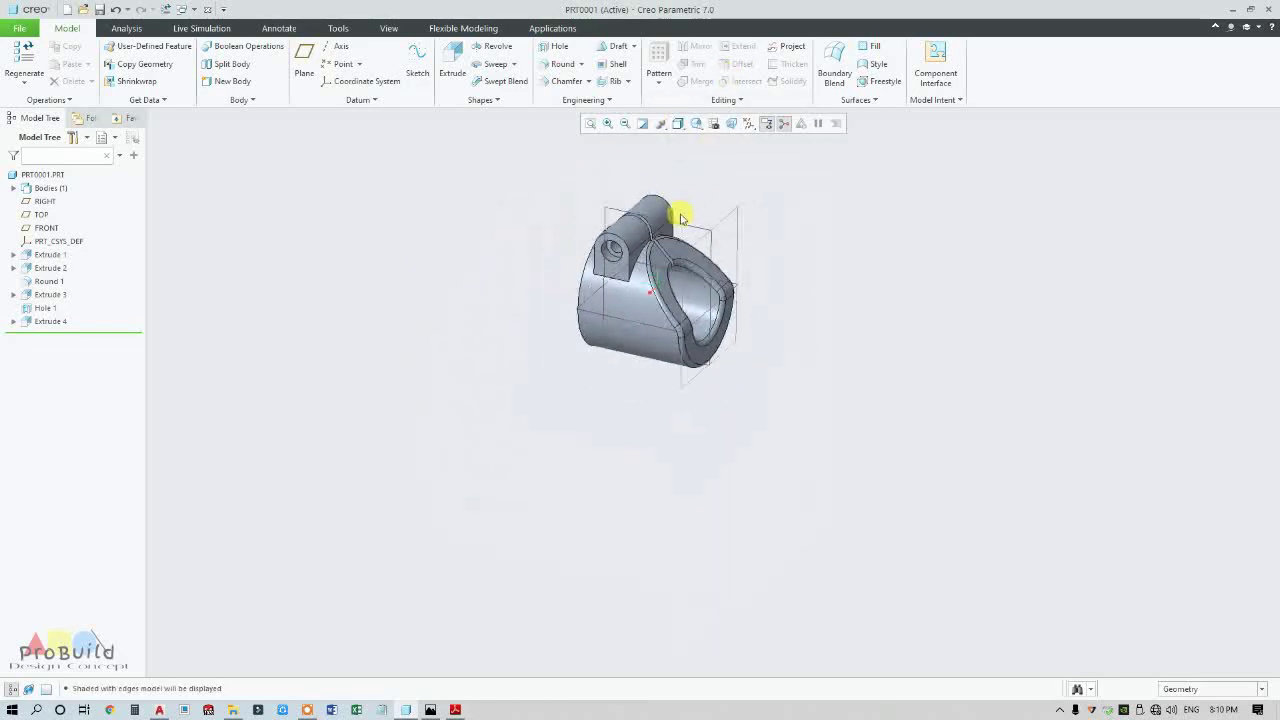
pyautogui.scroll(3, 694, 251)
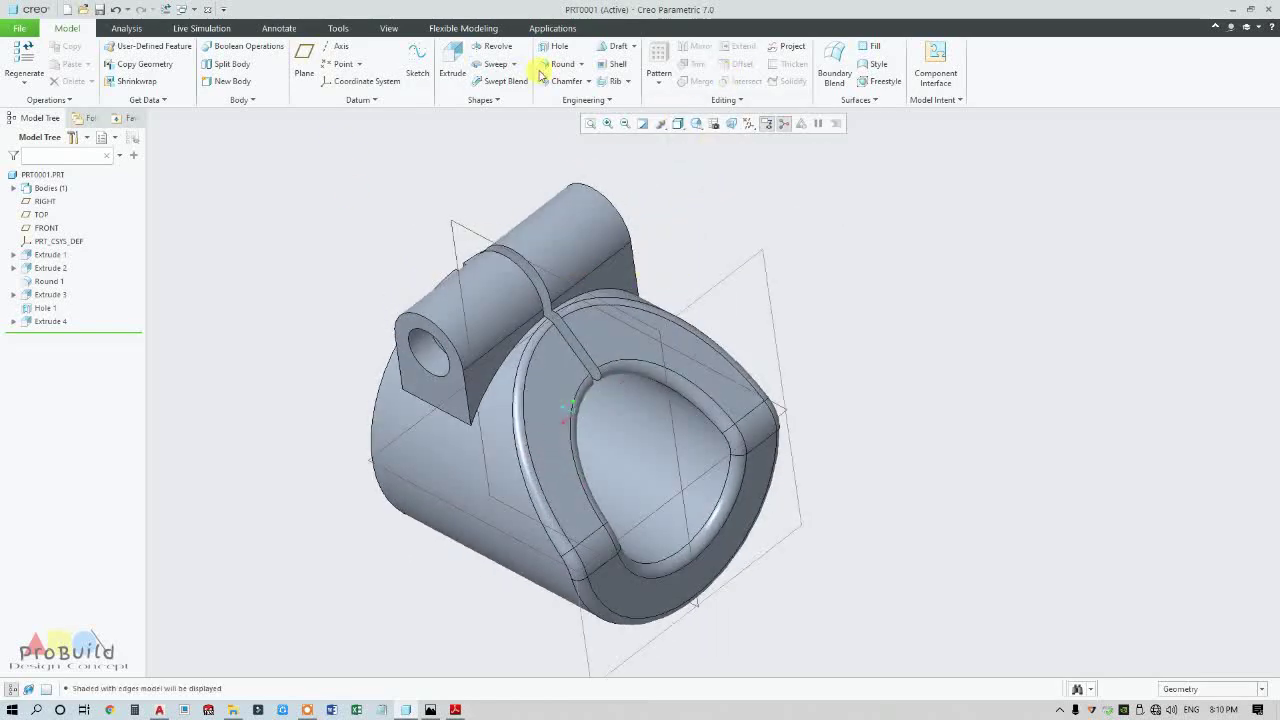
pyautogui.click(557, 64)
pyautogui.scroll(3, 518, 376)
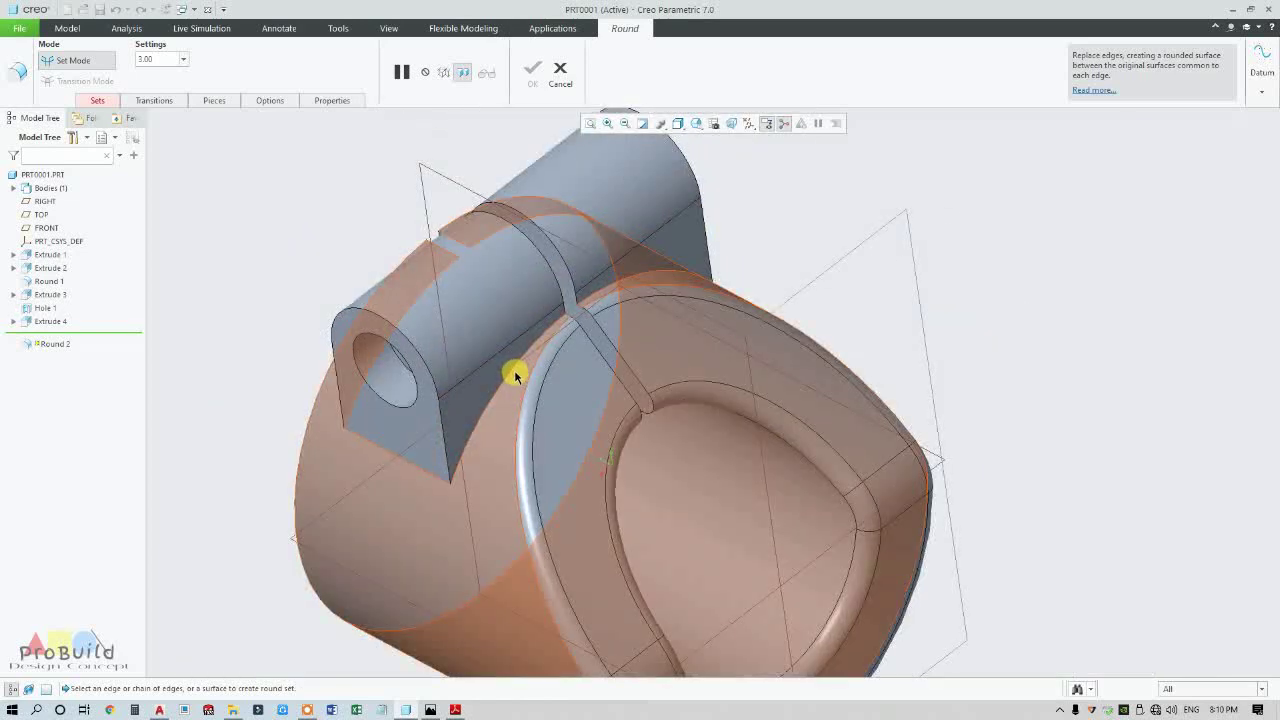
pyautogui.click(508, 372)
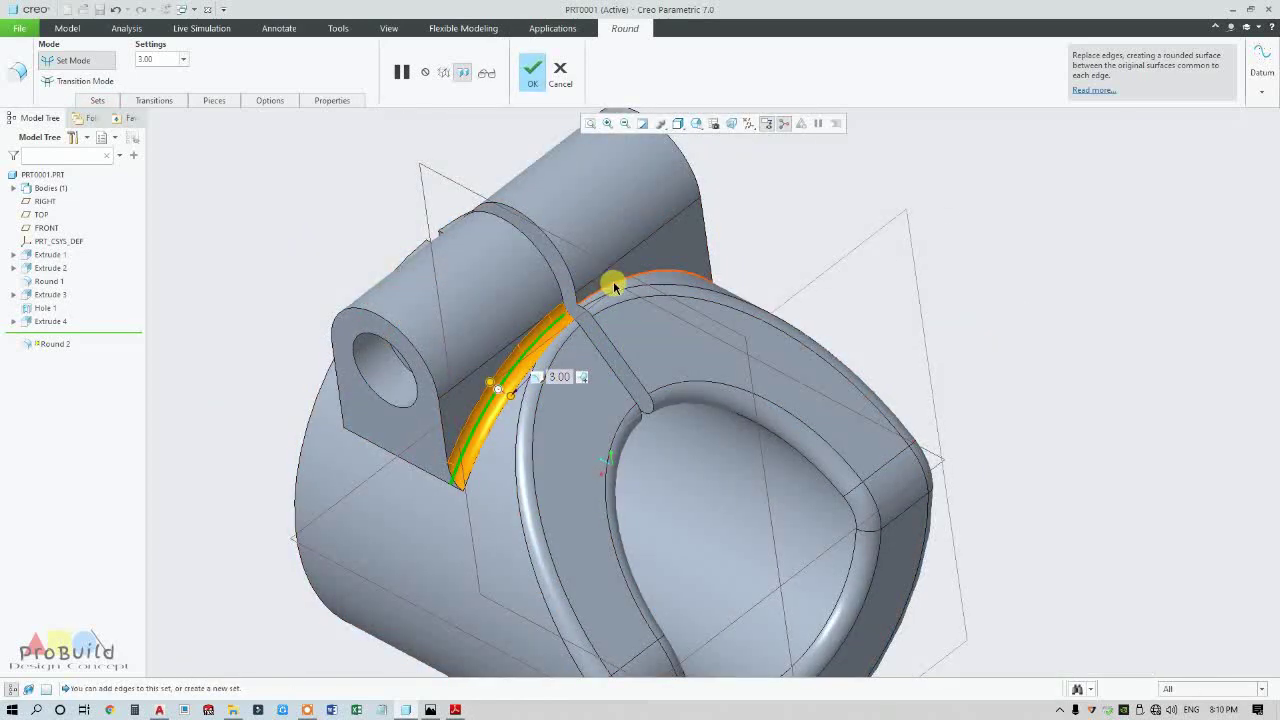
# Pick the outer cylindrical surface, then delete the unwanted third round set.
pyautogui.moveTo(604, 271); pyautogui.dragTo(624, 389, button='middle')
pyautogui.click(580, 370)
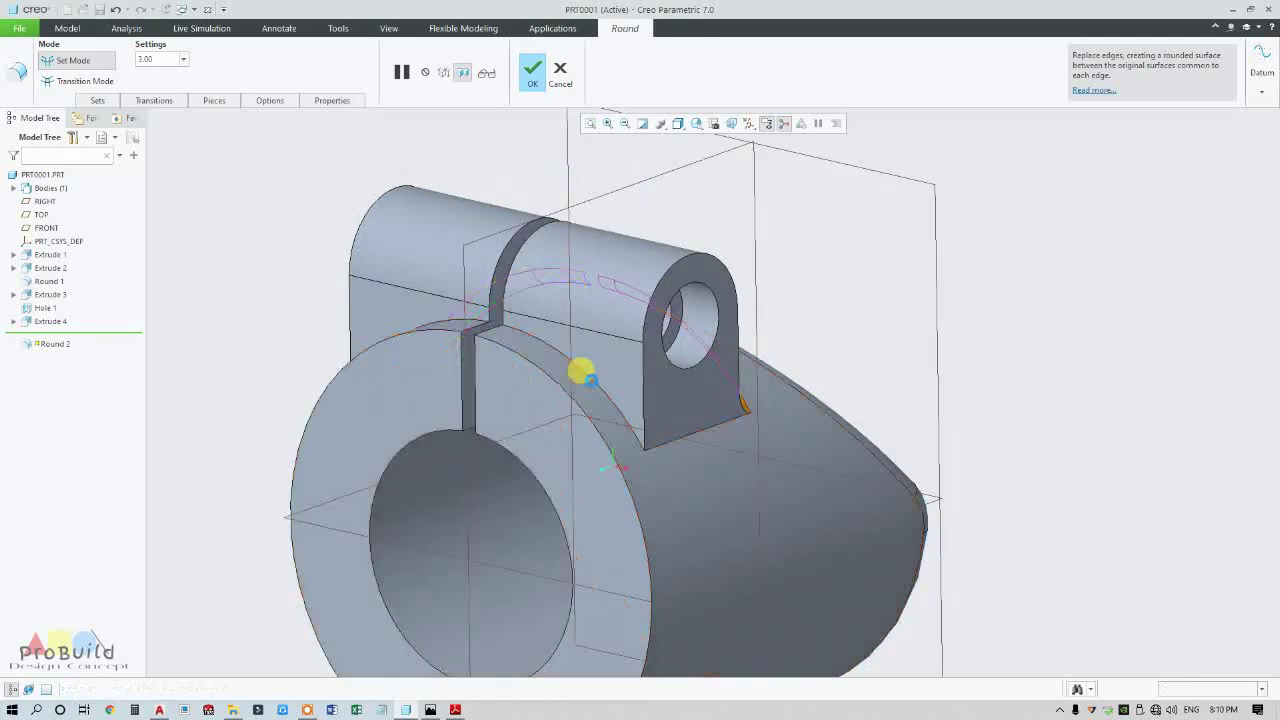
pyautogui.click(104, 101)
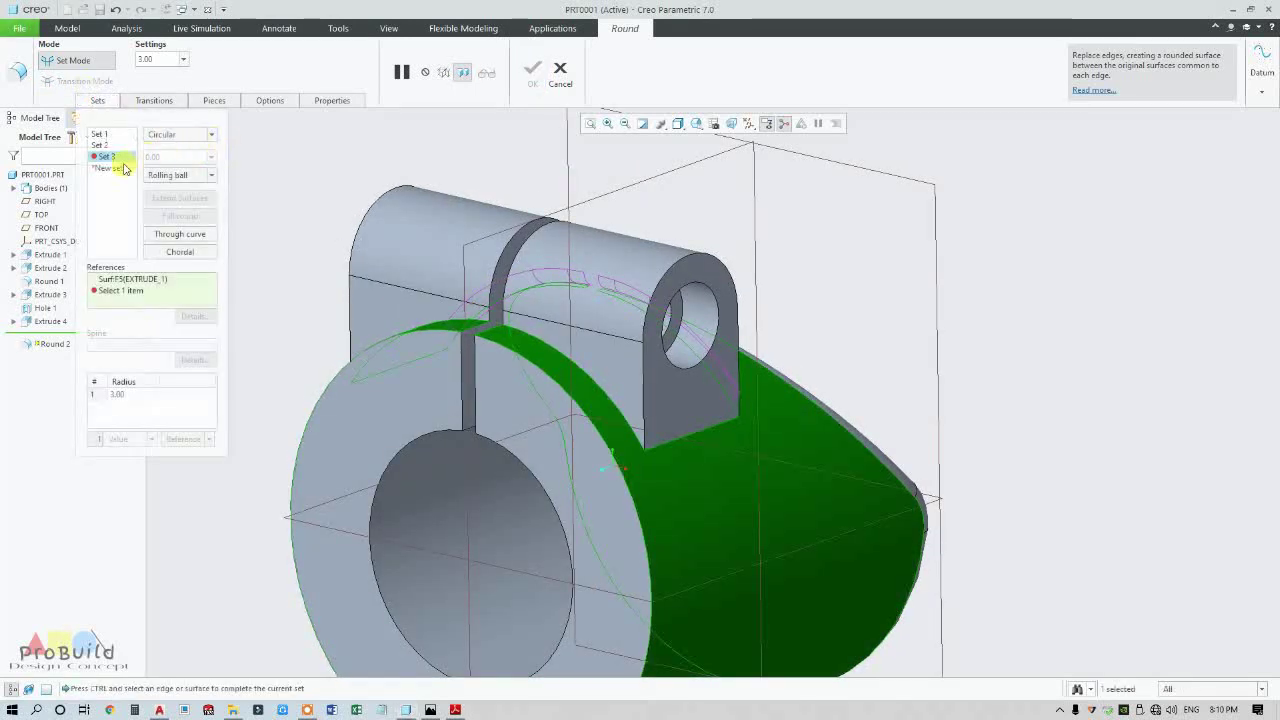
pyautogui.click(146, 177)
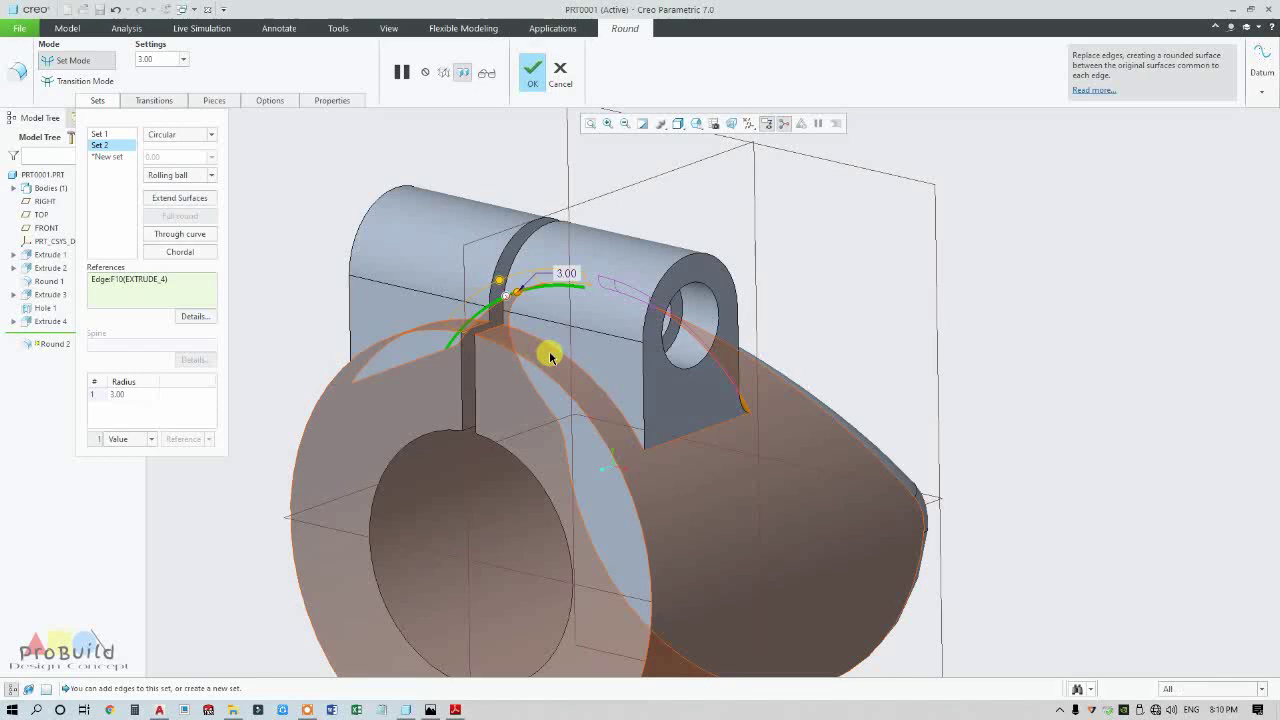
# Add 3.00 mm round sets on the lug's curved edge and both slot edges, and finish the round.
pyautogui.click(560, 358)
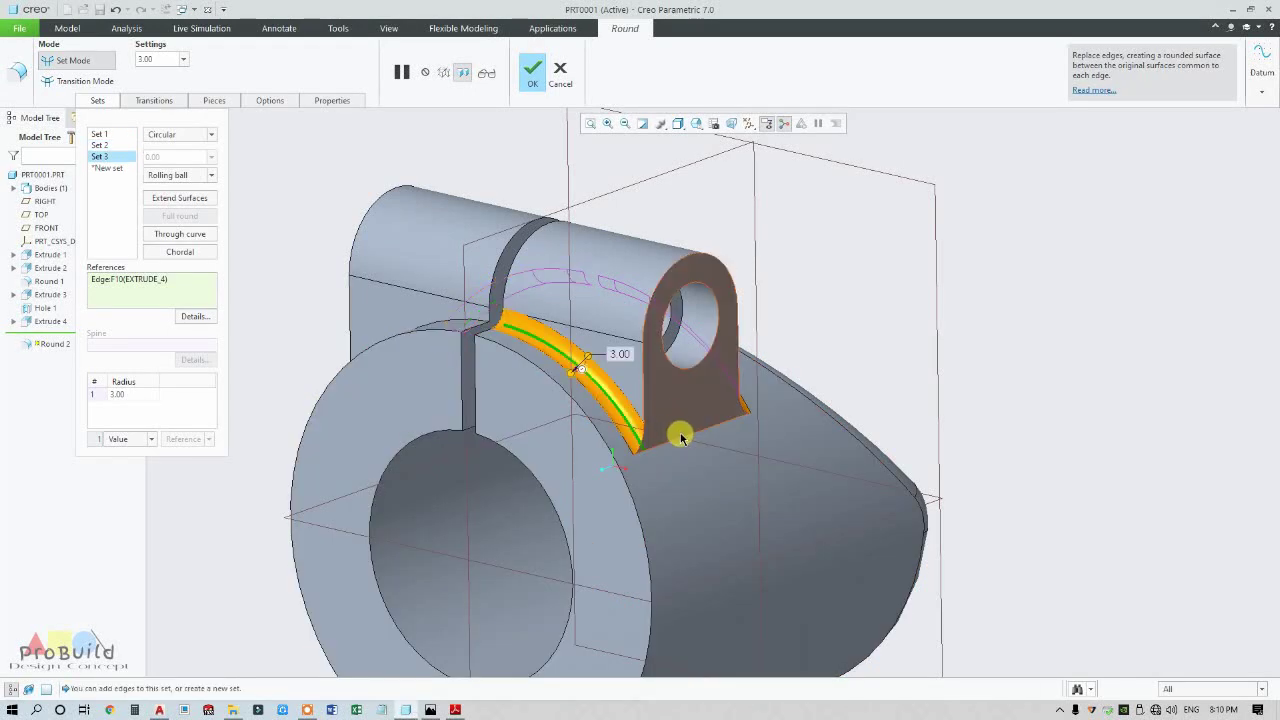
pyautogui.click(429, 329)
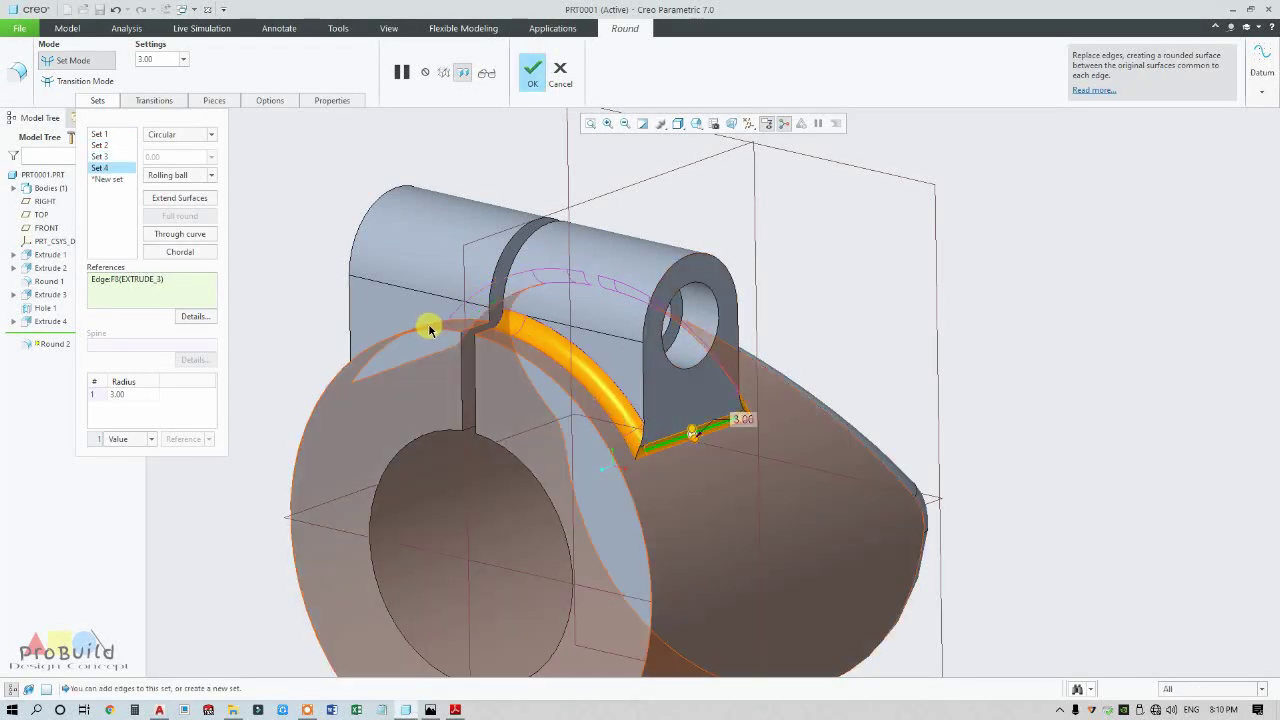
pyautogui.moveTo(429, 329); pyautogui.dragTo(586, 480, button='middle')
pyautogui.click(512, 420)
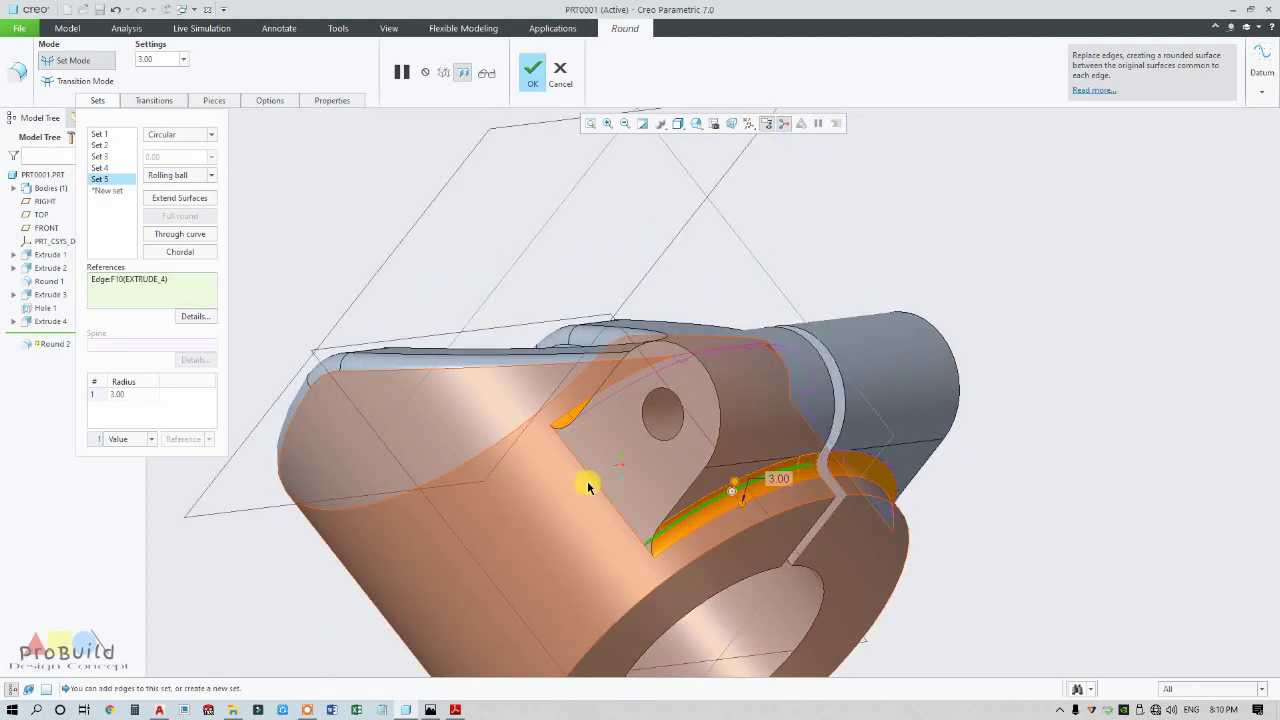
pyautogui.click(557, 400)
pyautogui.moveTo(557, 400); pyautogui.dragTo(390, 307, button='middle')
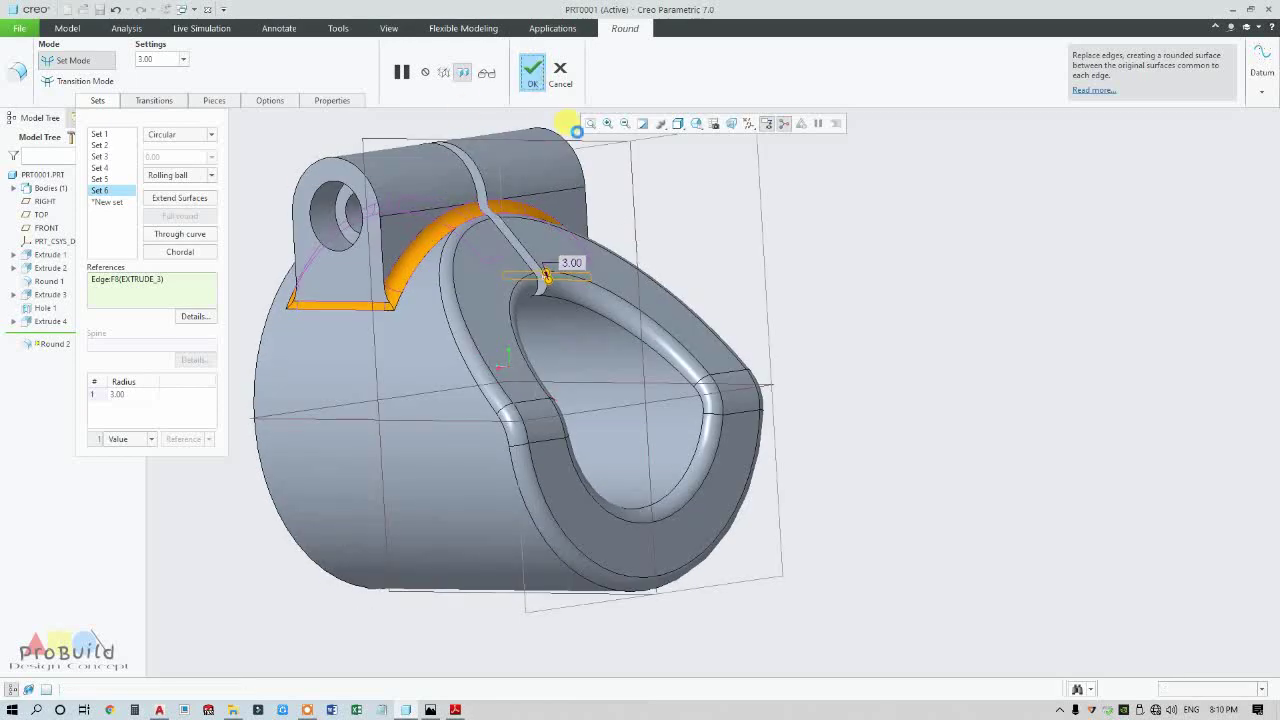
pyautogui.middleClick(694, 457)
pyautogui.scroll(-3, 700, 452)
pyautogui.moveTo(717, 449); pyautogui.dragTo(718, 484, button='middle')
# Apply the gold metal appearance to the whole part using the Part selection filter.
pyautogui.click(388, 28)
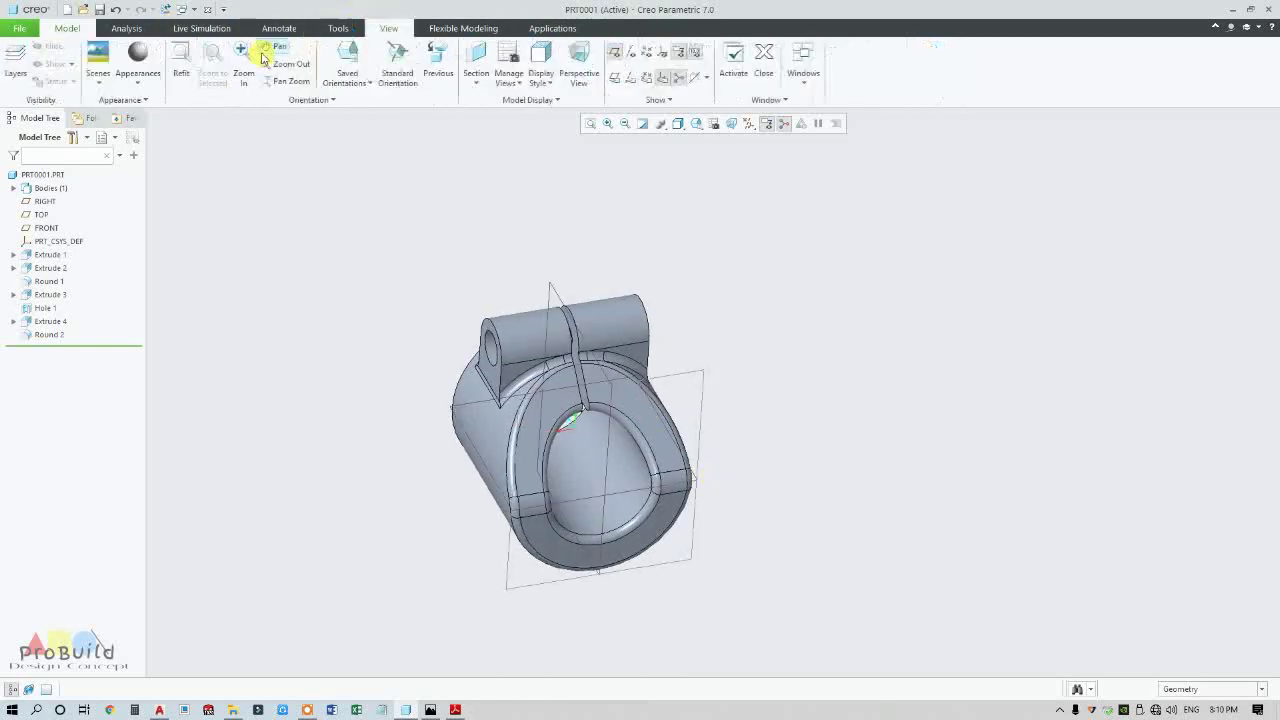
pyautogui.click(140, 70)
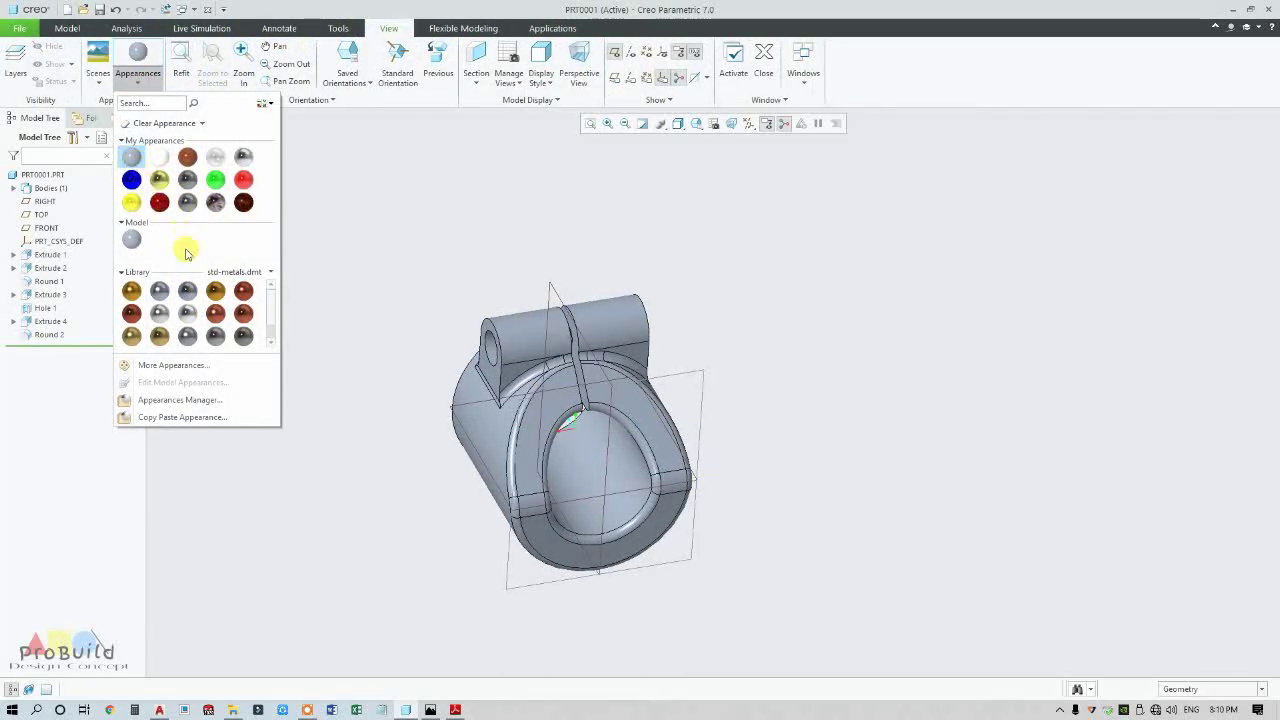
pyautogui.scroll(-1, 222, 336)
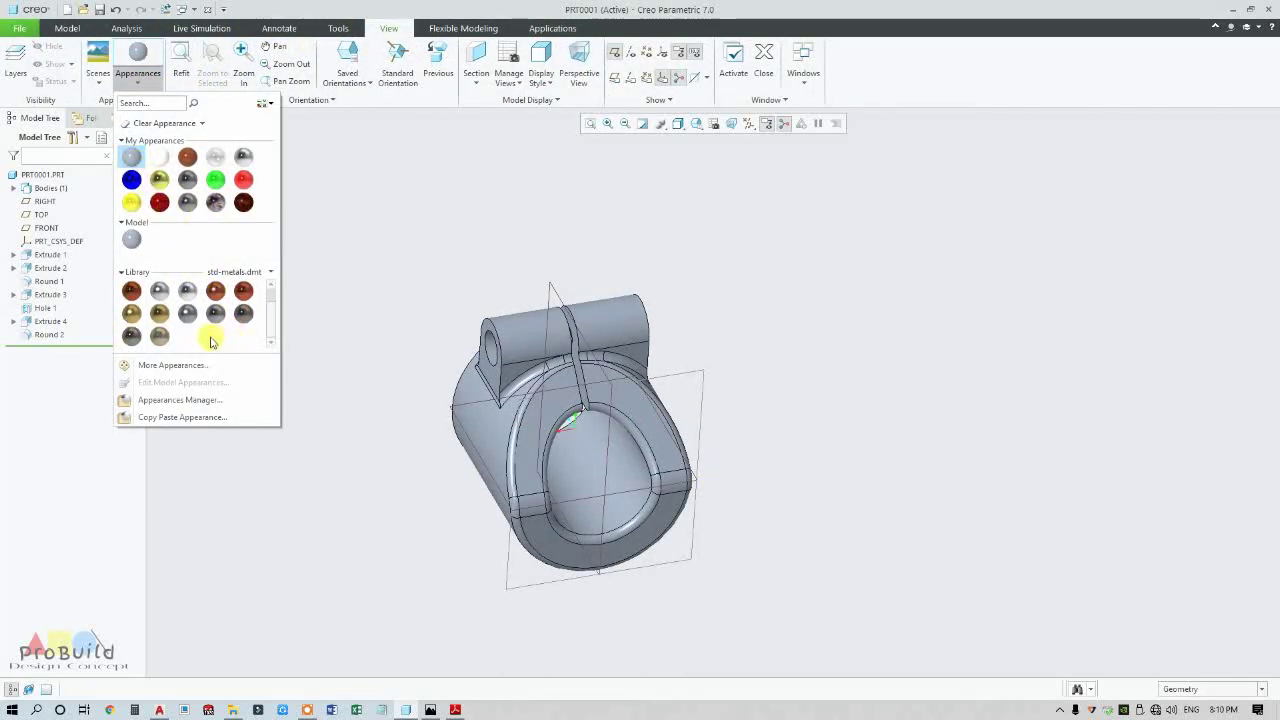
pyautogui.click(131, 316)
pyautogui.click(1176, 689)
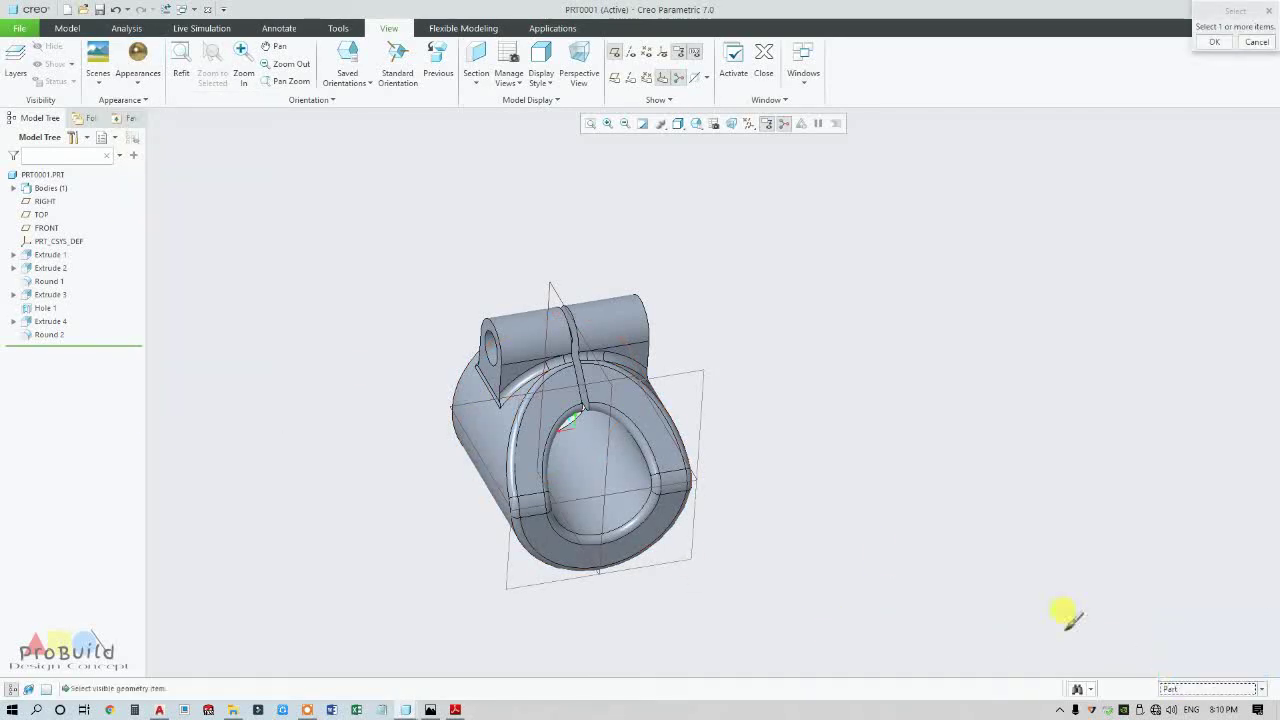
pyautogui.middleClick(687, 541)
pyautogui.scroll(-2, 700, 590)
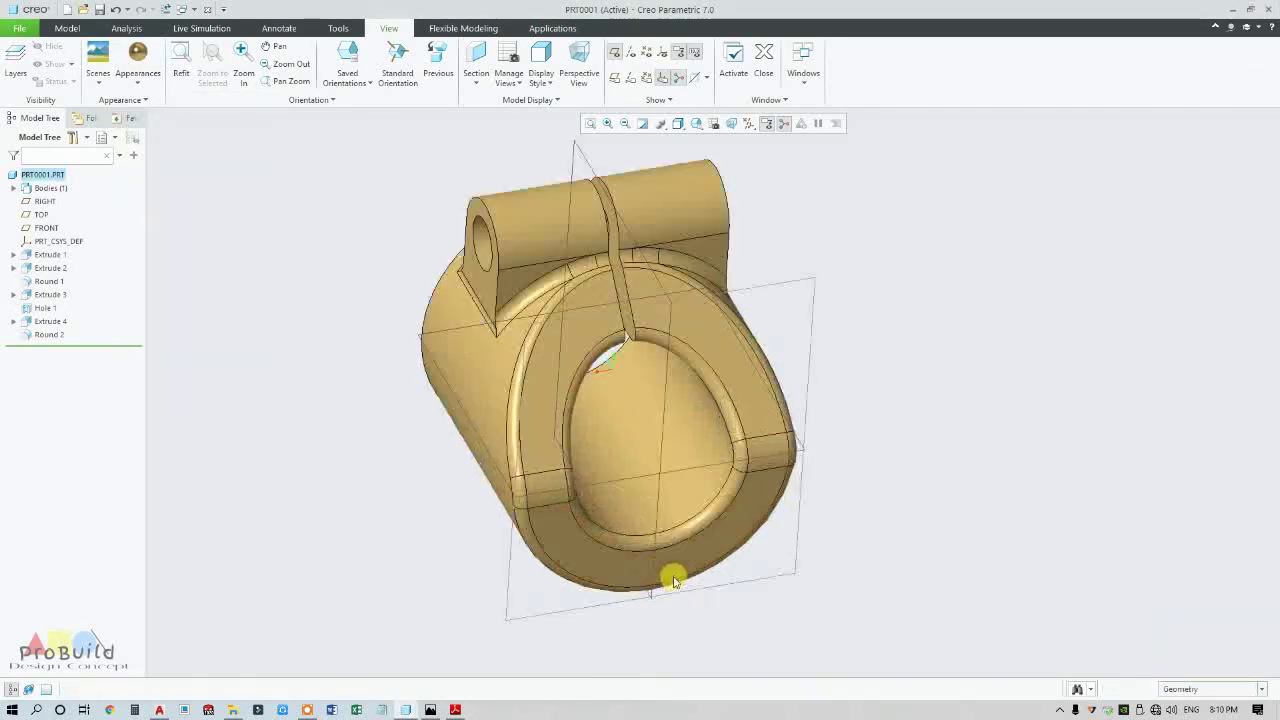
# Display the gold part with Shading With Reflections and orbit to inspect it.
pyautogui.click(677, 124)
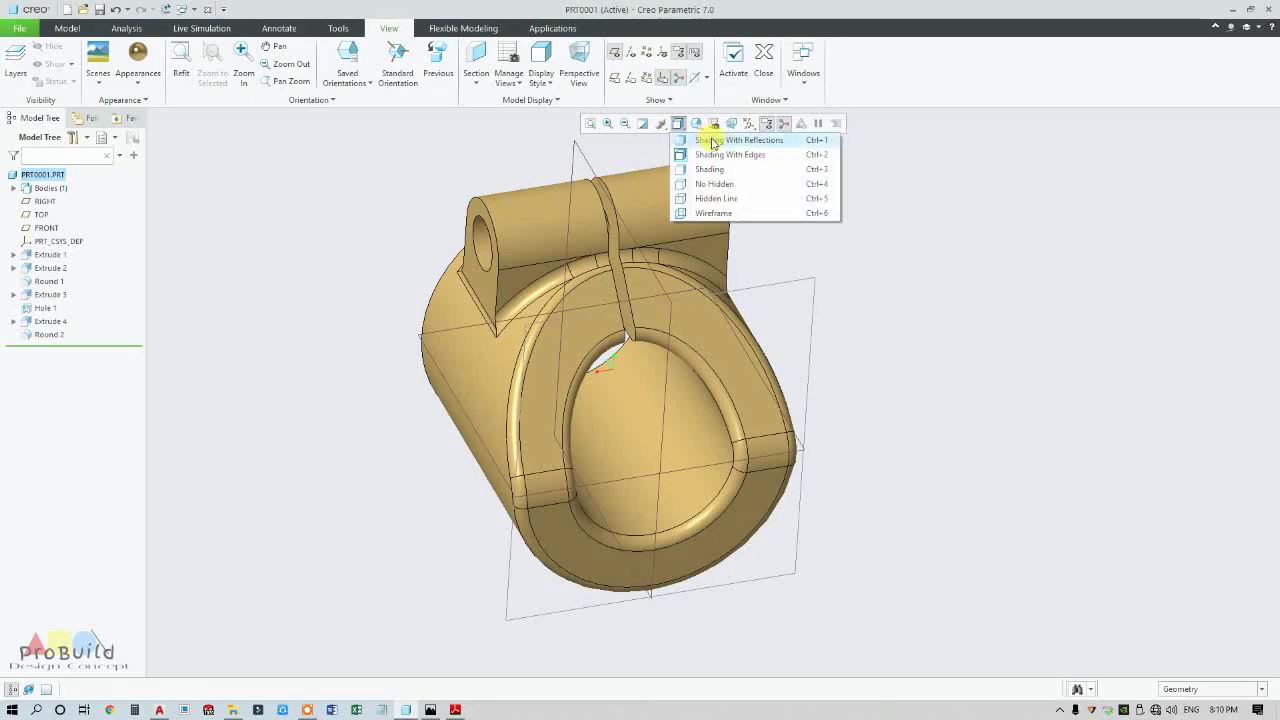
pyautogui.click(713, 141)
pyautogui.moveTo(829, 463)
pyautogui.mouseDown(button='middle')
pyautogui.moveTo(660, 486)
pyautogui.moveTo(900, 443)
pyautogui.moveTo(743, 429)
pyautogui.moveTo(586, 449)
pyautogui.moveTo(584, 492)
pyautogui.moveTo(671, 503)
pyautogui.moveTo(940, 608)
pyautogui.moveTo(882, 655)
pyautogui.moveTo(823, 660)
pyautogui.mouseUp(button='middle')
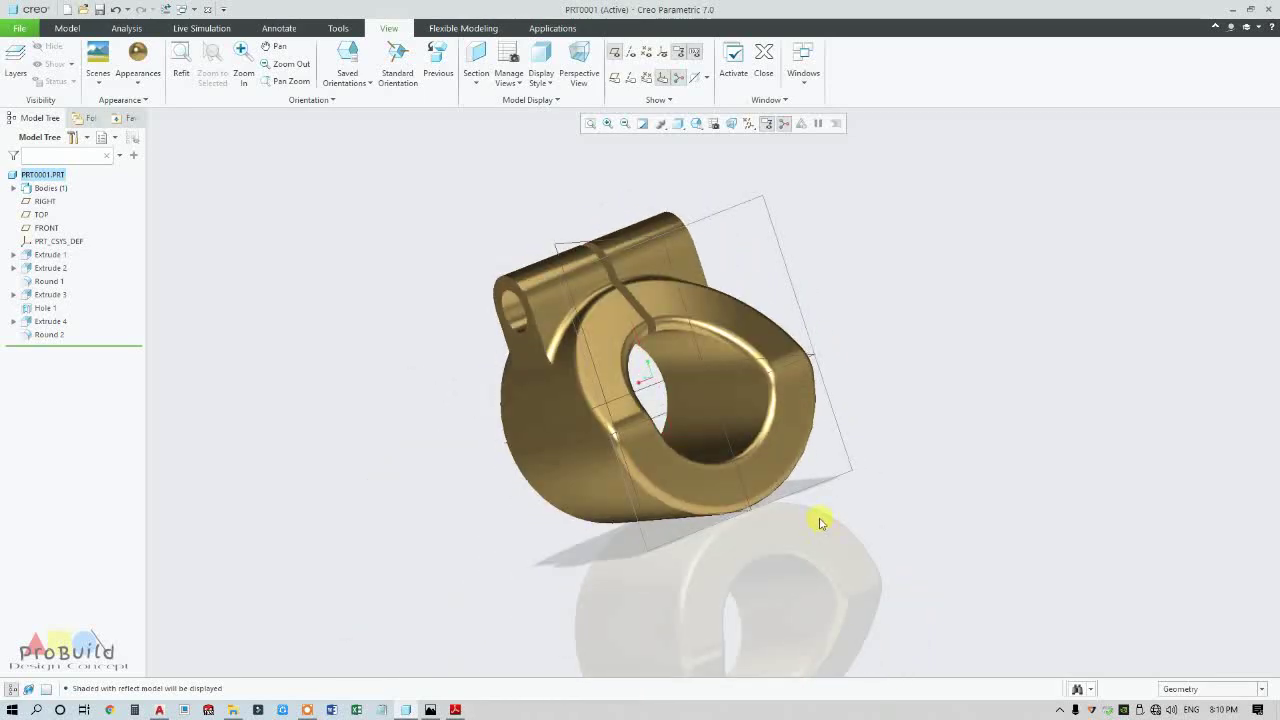
pyautogui.moveTo(819, 521); pyautogui.dragTo(907, 560, button='middle')
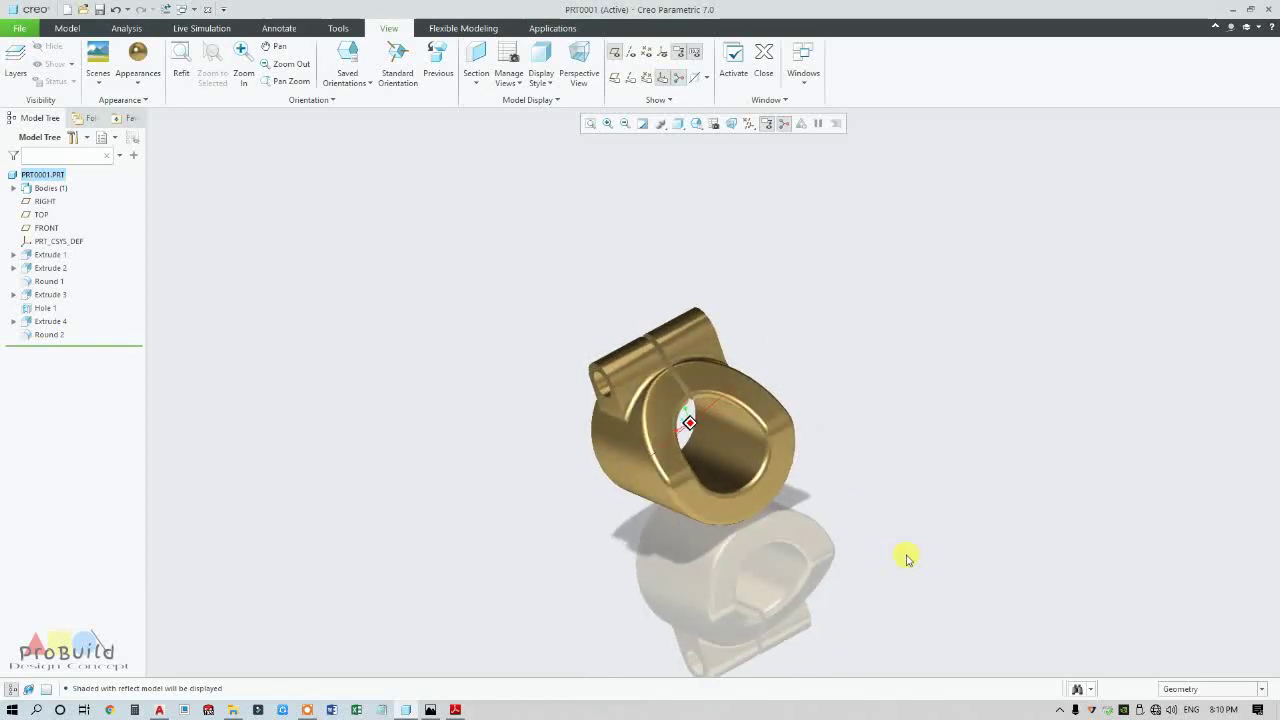